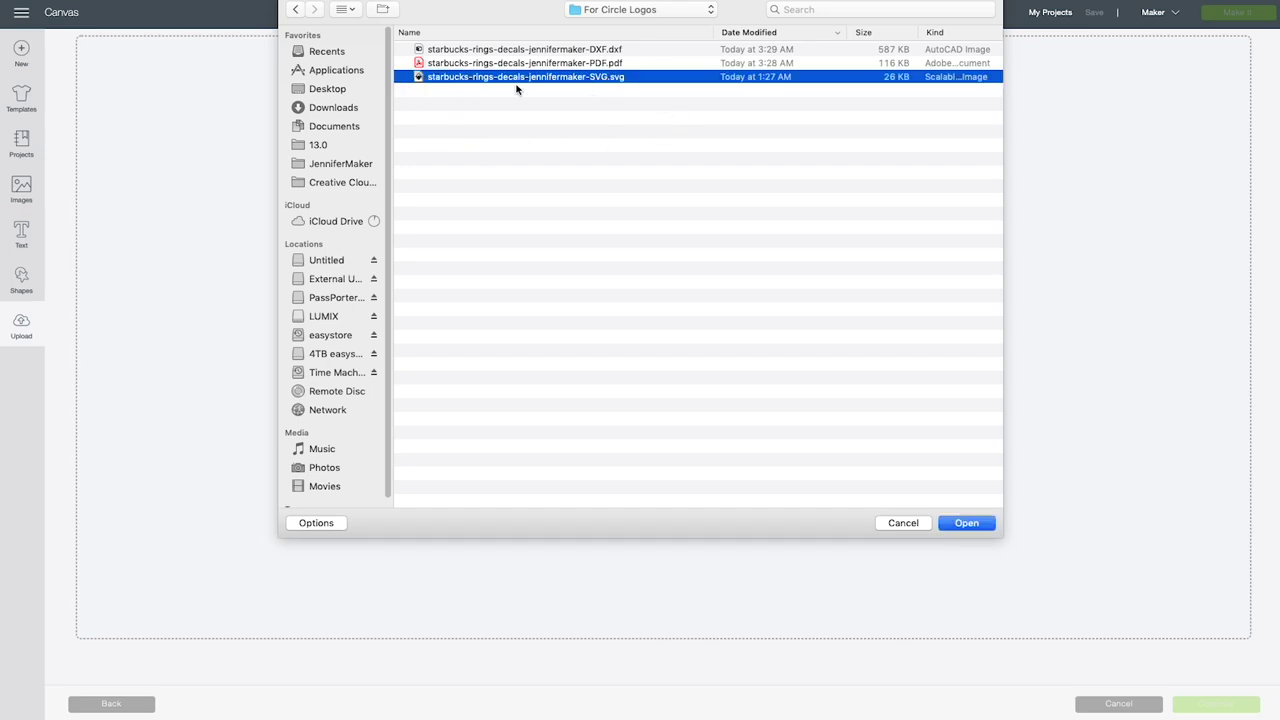
Step: Upload starbucks-rings-decals-jennifermaker-SVG.svg, save it under its existing name, and insert it onto the canvas
{"action": "left_click", "coordinate": [983, 519]}
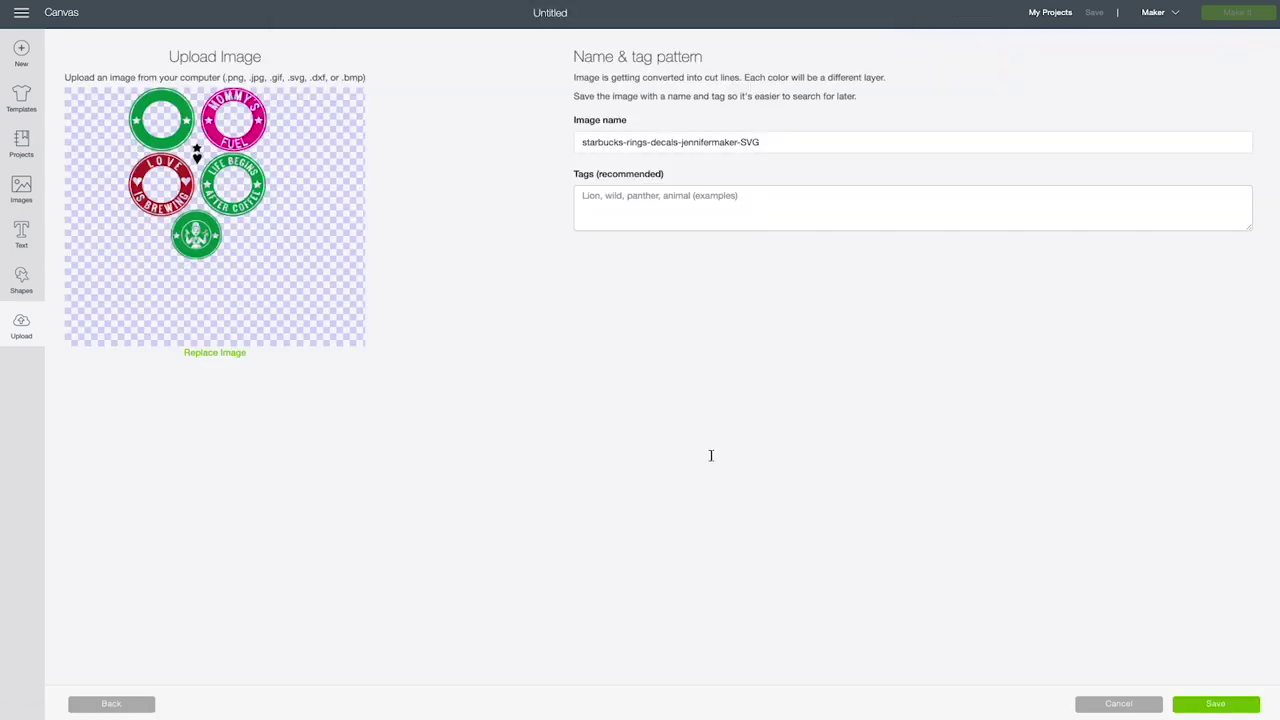
{"action": "left_click", "coordinate": [1216, 706]}
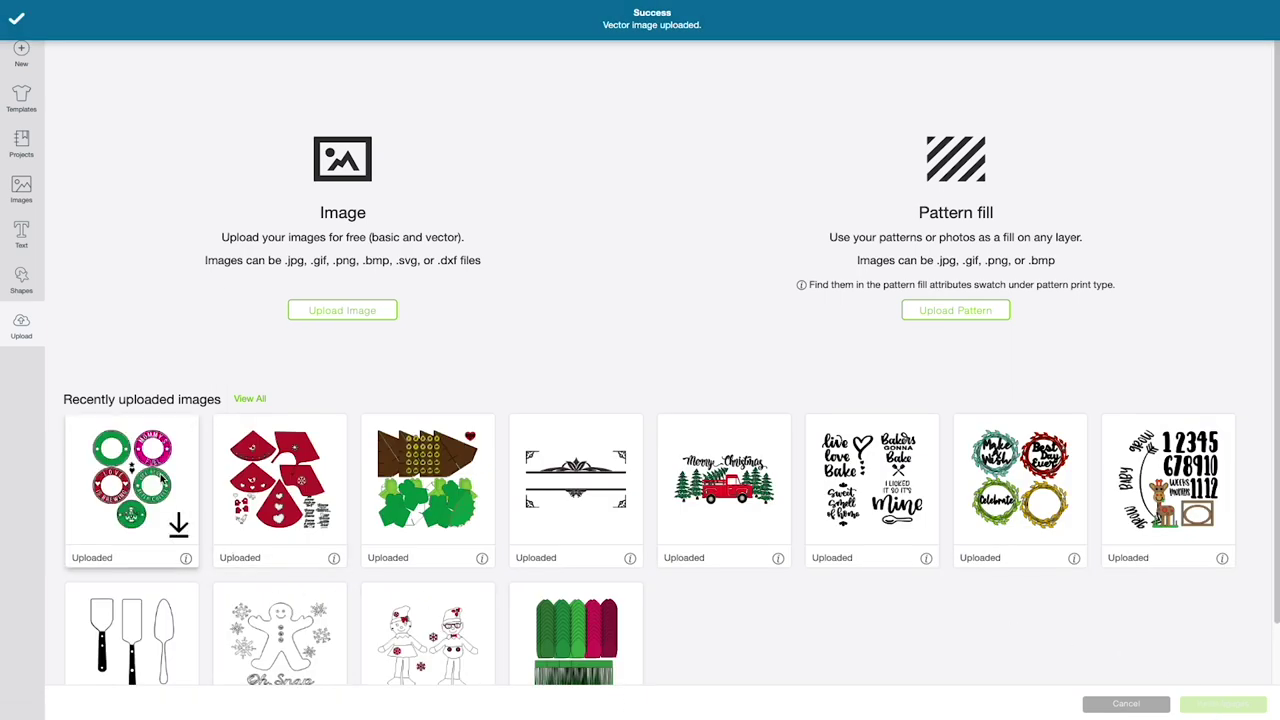
{"action": "left_click", "coordinate": [153, 462]}
{"action": "left_click", "coordinate": [1220, 704]}
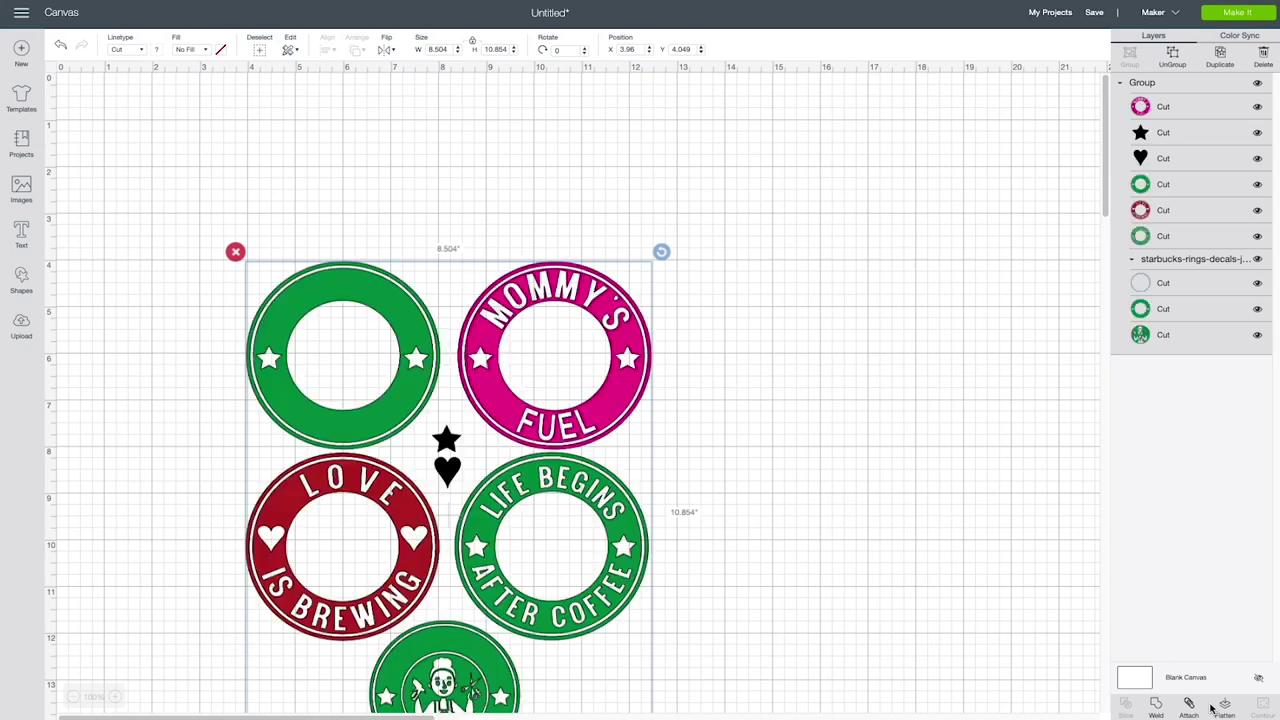
Step: Move the imported decal design up the canvas to about X 3.65, Y 0.8 and ungroup it
{"action": "left_click_drag", "start_coordinate": [614, 396], "coordinate": [600, 244]}
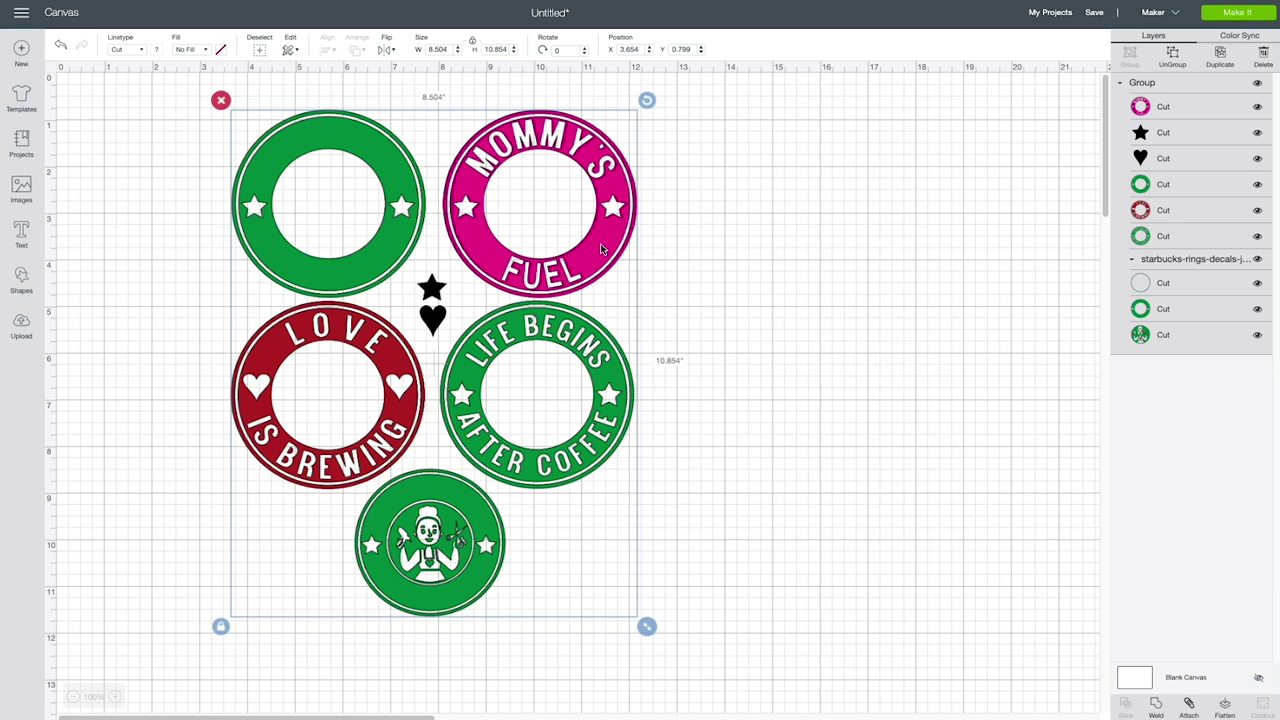
{"action": "left_click", "coordinate": [551, 651]}
{"action": "left_click", "coordinate": [455, 540]}
{"action": "left_click", "coordinate": [1173, 62]}
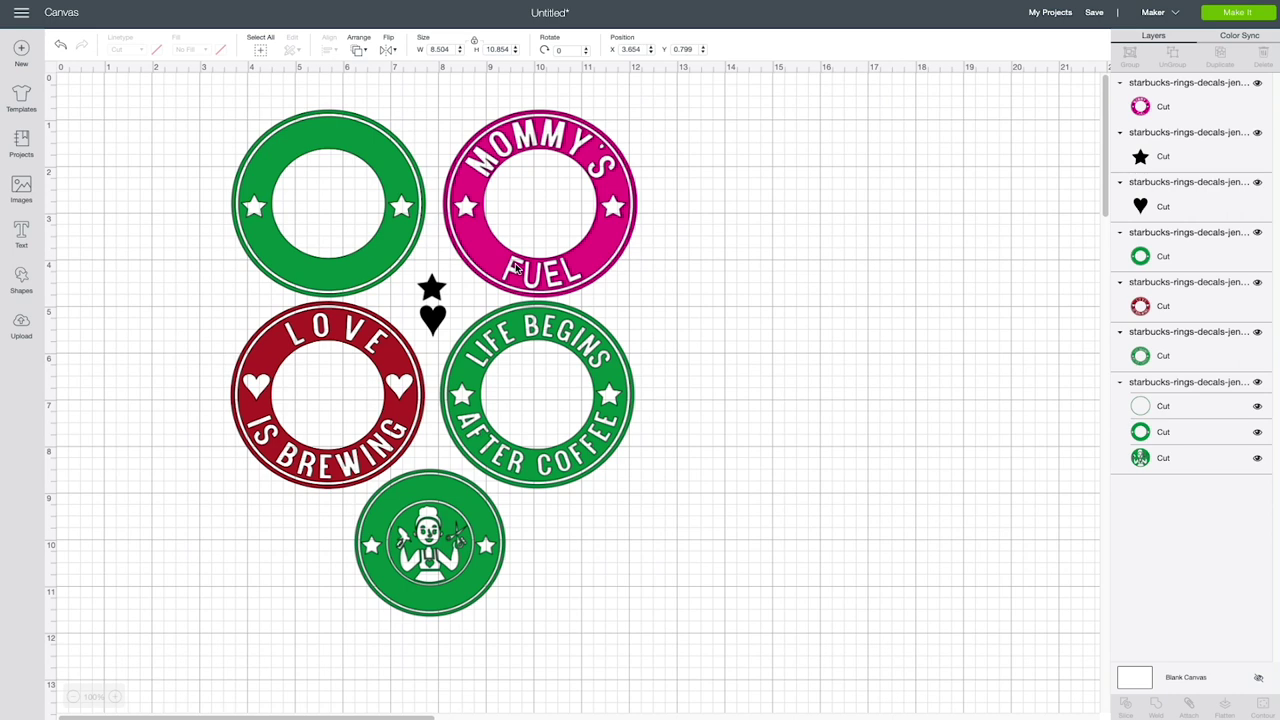
Step: Group every decal except the blank green ring with two stars, and hide that group
{"action": "left_click_drag", "start_coordinate": [697, 595], "coordinate": [189, 310]}
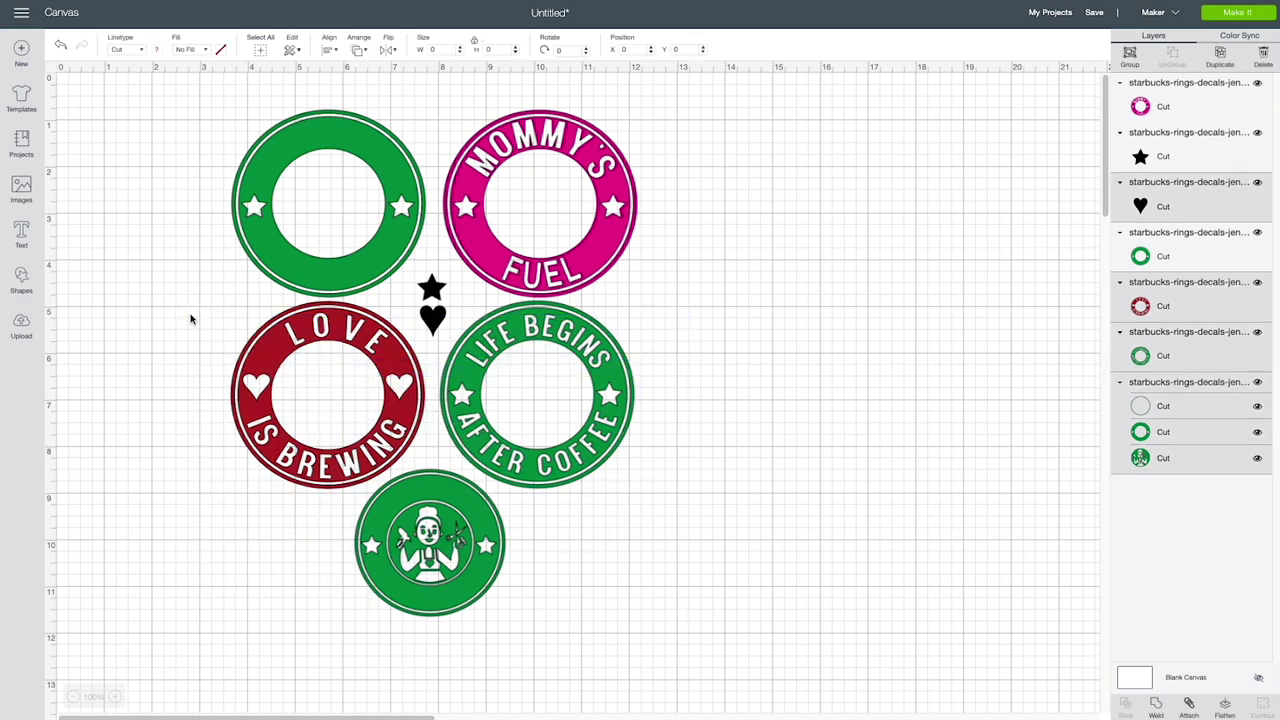
{"action": "left_click", "coordinate": [1180, 105], "text": "shift"}
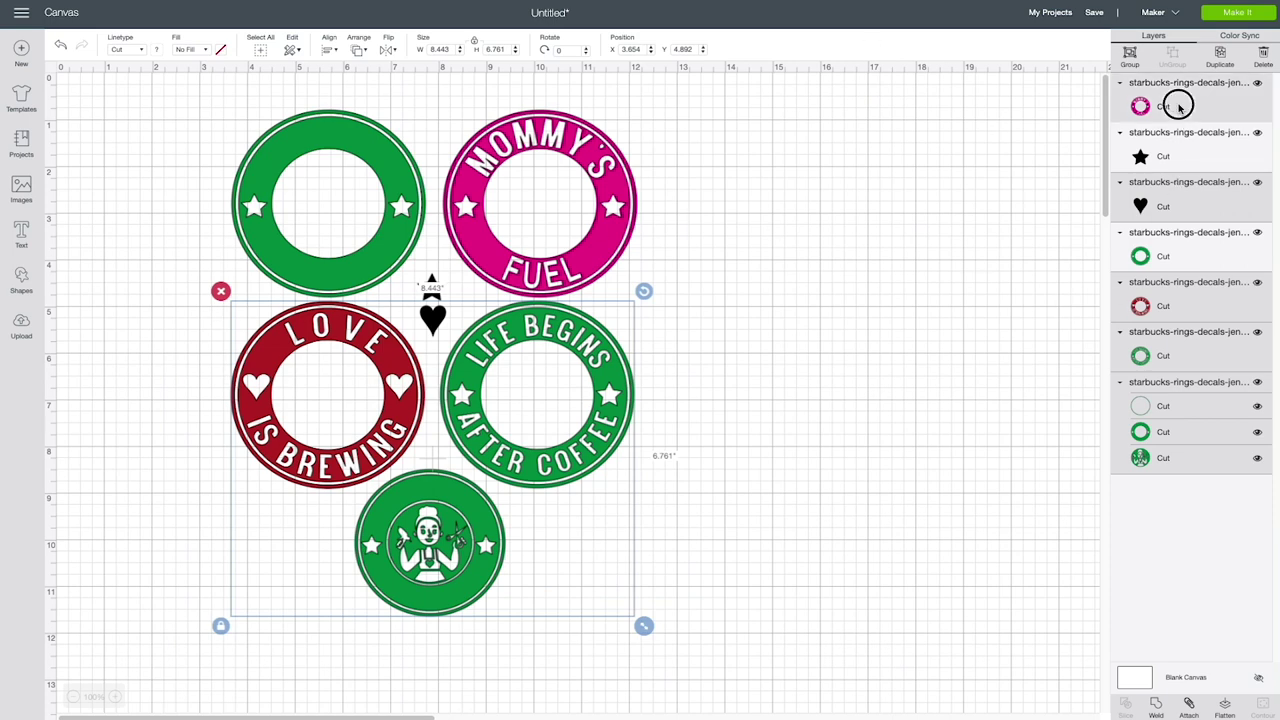
{"action": "left_click", "coordinate": [1170, 168], "text": "shift"}
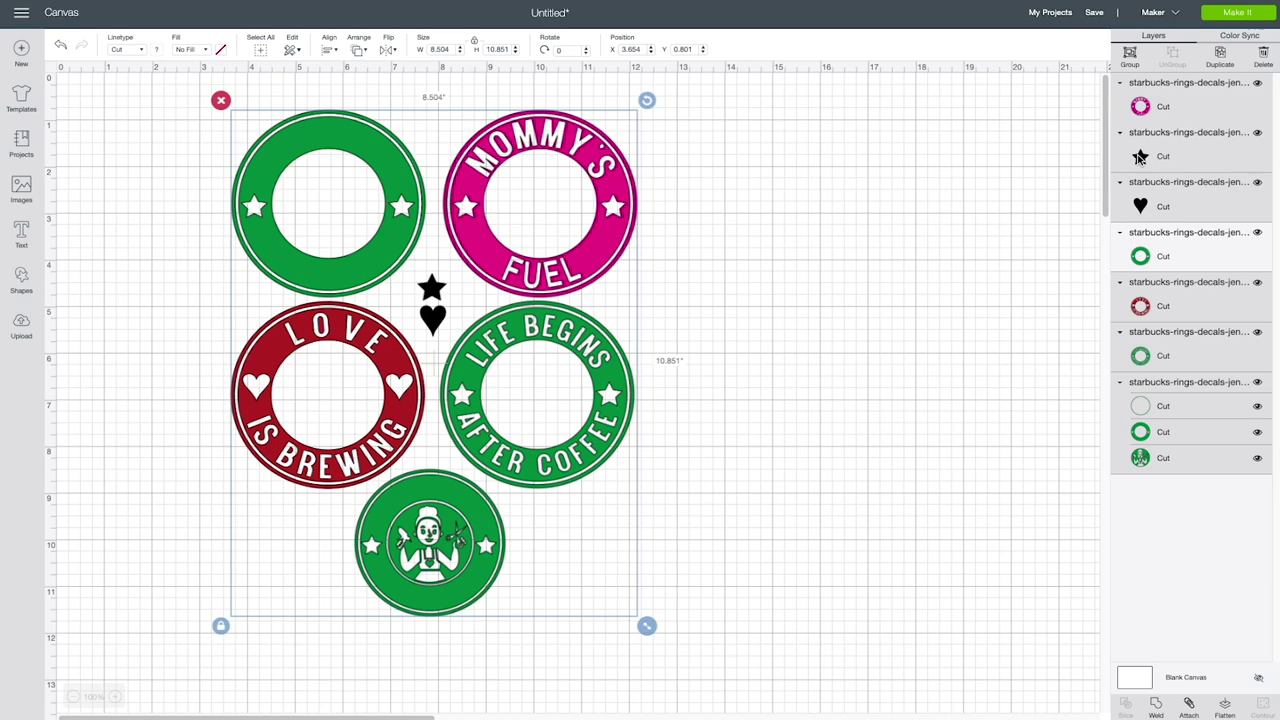
{"action": "left_click", "coordinate": [1130, 53]}
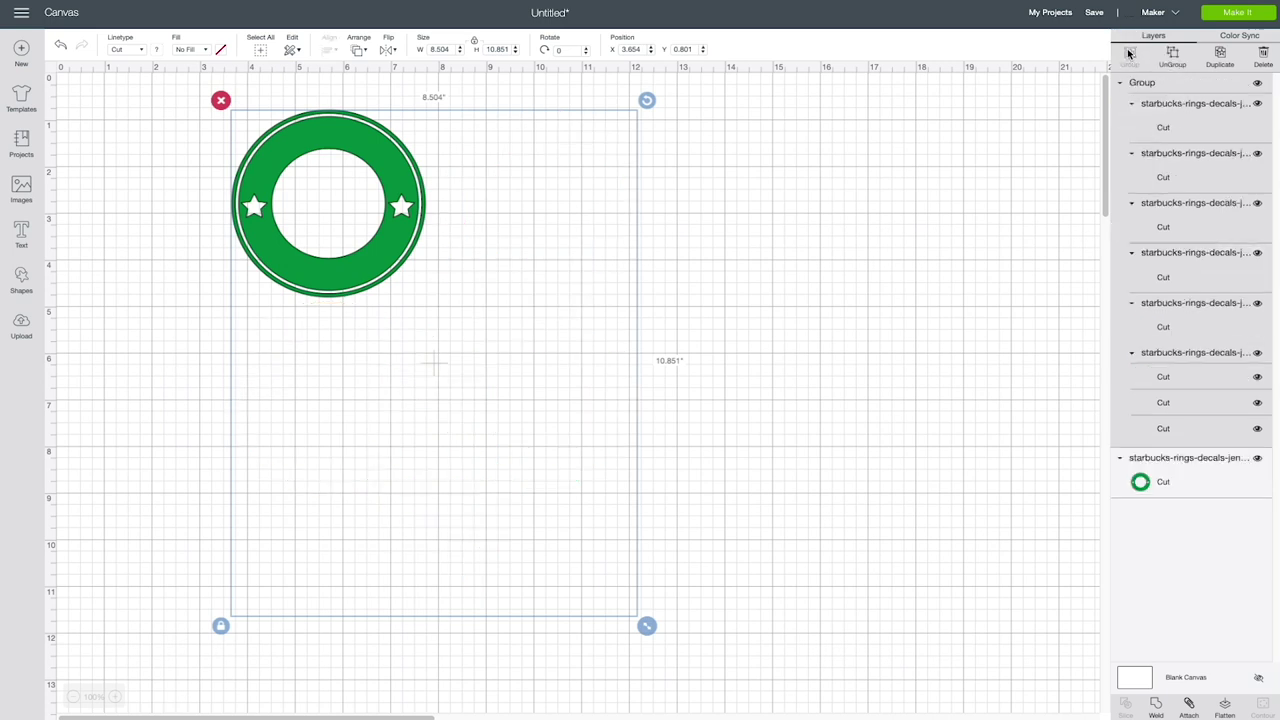
{"action": "left_click", "coordinate": [1257, 83]}
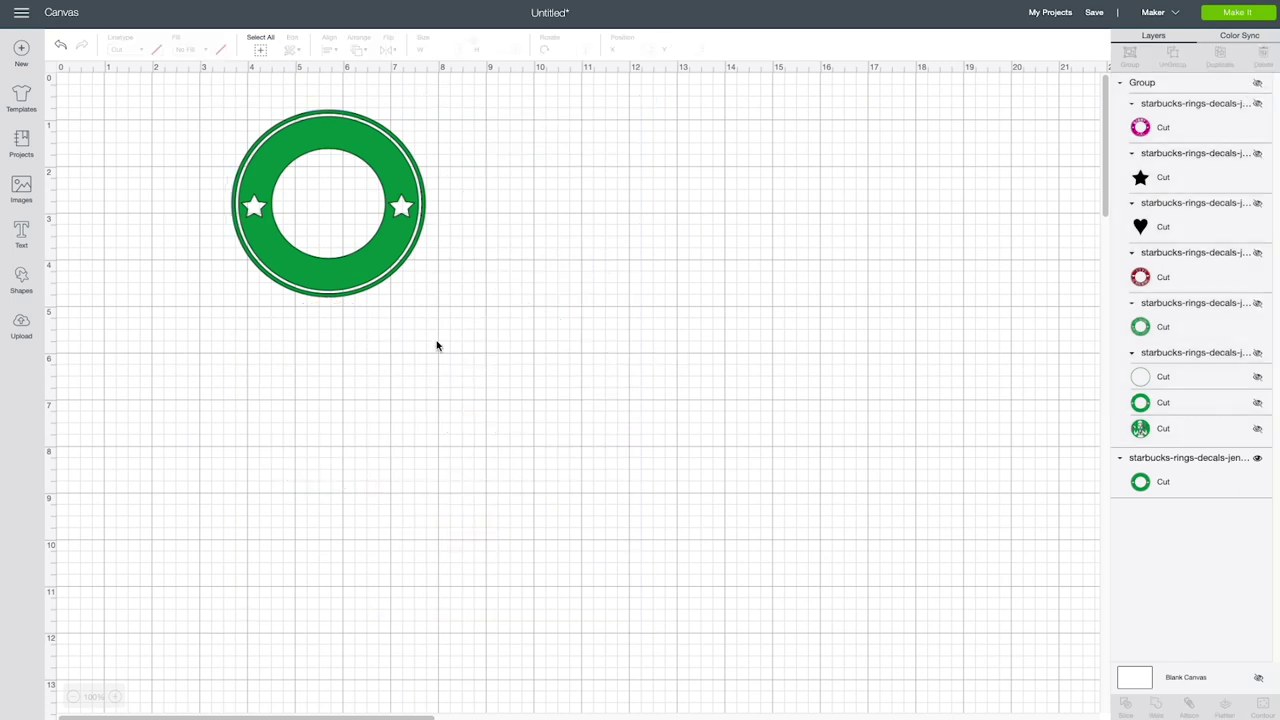
Step: Add a circle shape to the canvas next to the blank green ring
{"action": "left_click", "coordinate": [115, 696]}
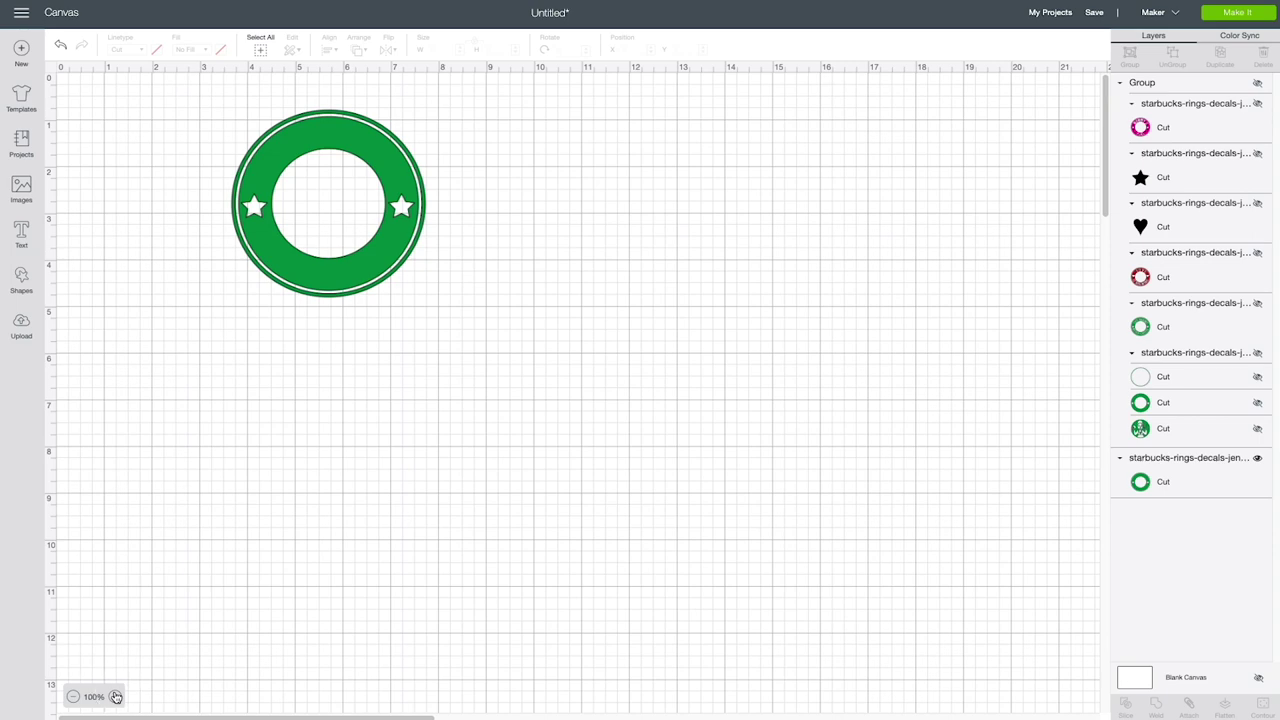
{"action": "left_click", "coordinate": [115, 696]}
{"action": "left_click", "coordinate": [115, 696]}
{"action": "left_click", "coordinate": [115, 696]}
{"action": "left_click", "coordinate": [115, 696]}
{"action": "left_click", "coordinate": [680, 312]}
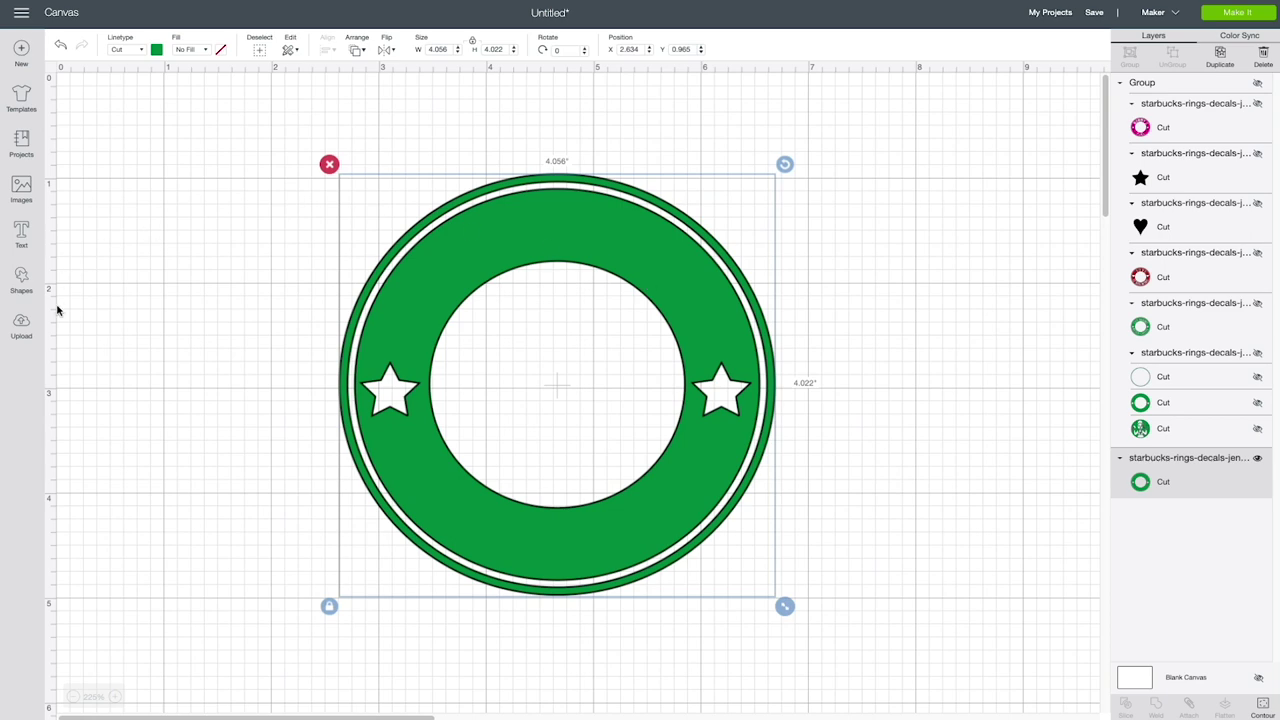
{"action": "left_click", "coordinate": [22, 280]}
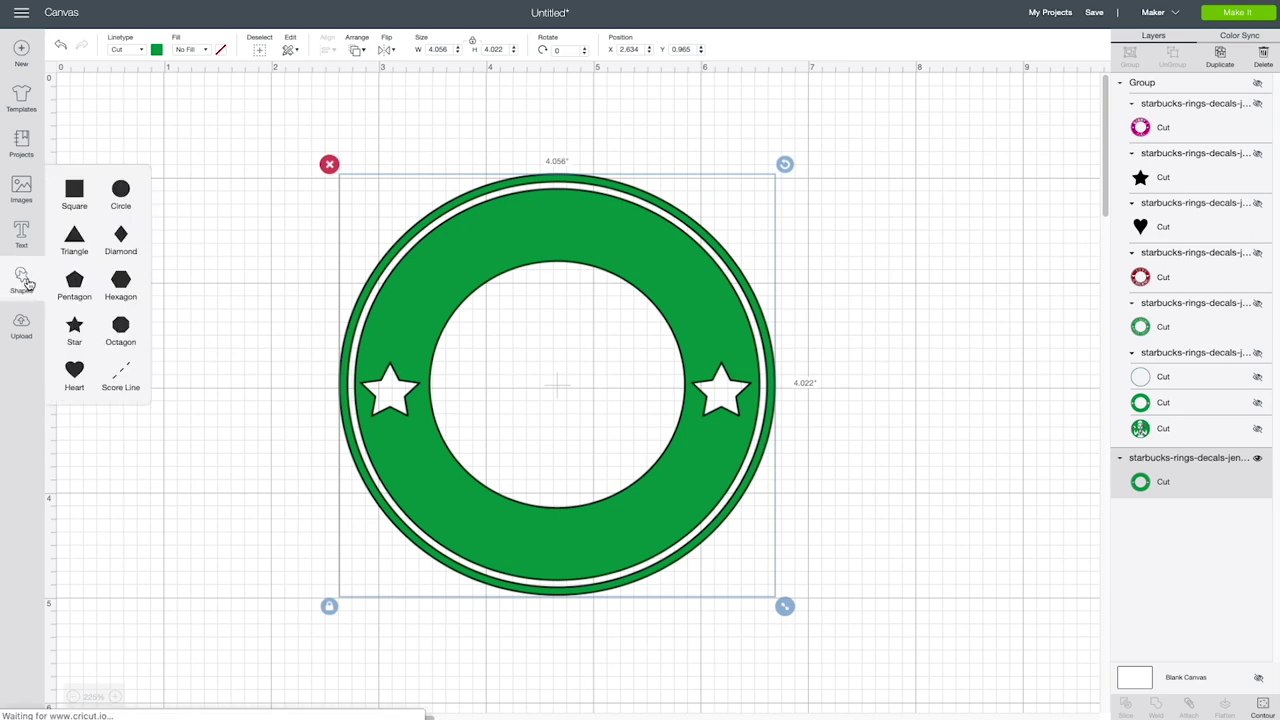
{"action": "left_click", "coordinate": [120, 192]}
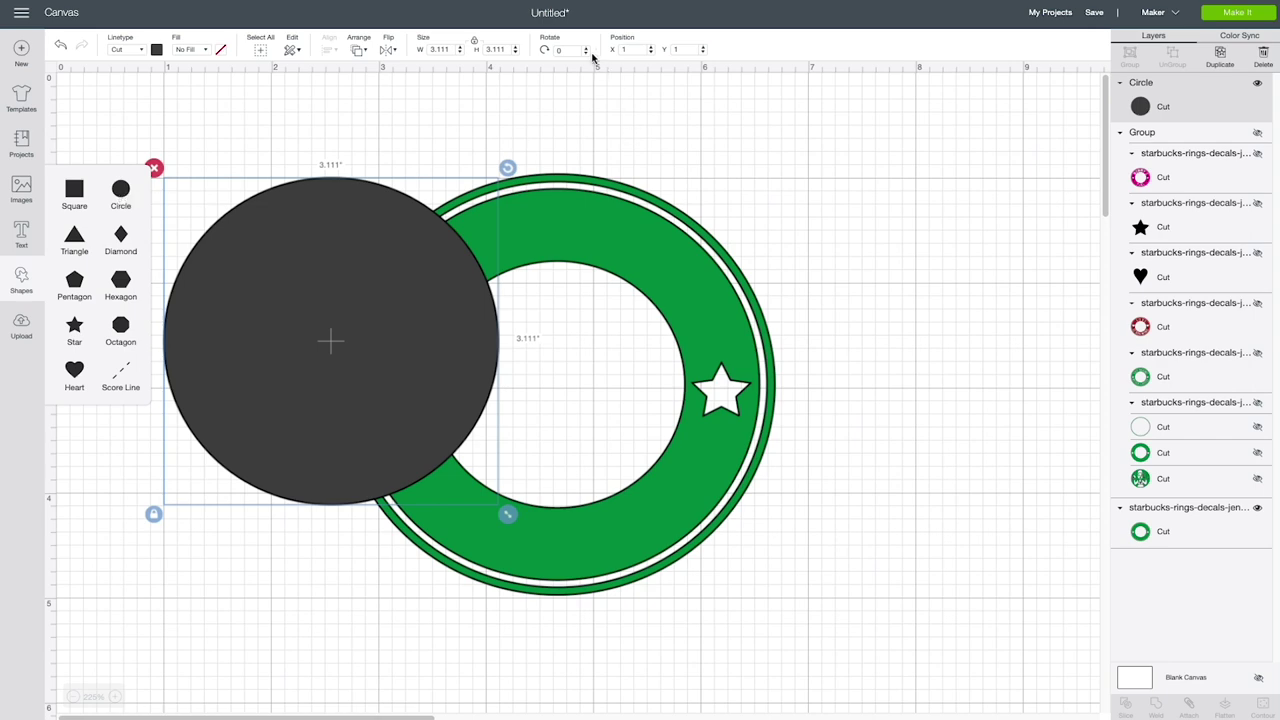
Step: Set the circle's width and height to 2.25 inches and center it in the ring's opening
{"action": "left_click_drag", "start_coordinate": [453, 50], "coordinate": [408, 48]}
{"action": "type", "text": "2.25"}
{"action": "key", "text": "Tab"}
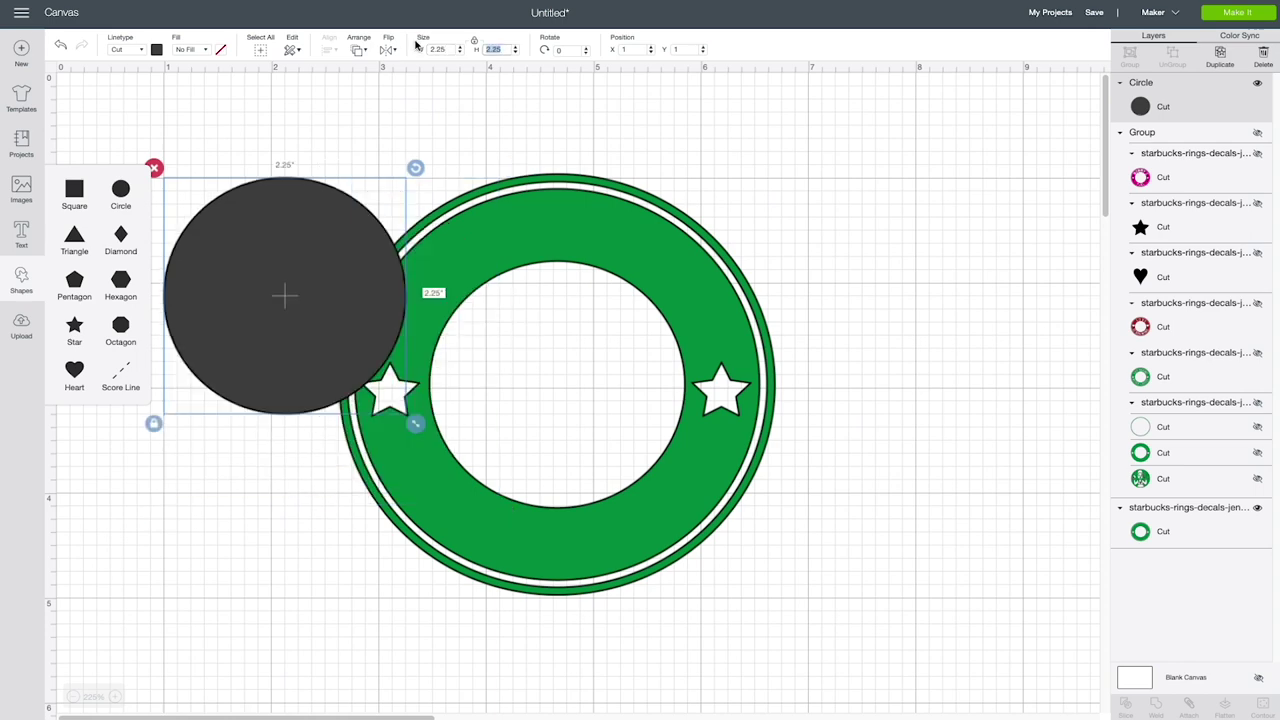
{"action": "left_click", "coordinate": [289, 211]}
{"action": "left_click_drag", "start_coordinate": [289, 211], "coordinate": [561, 303]}
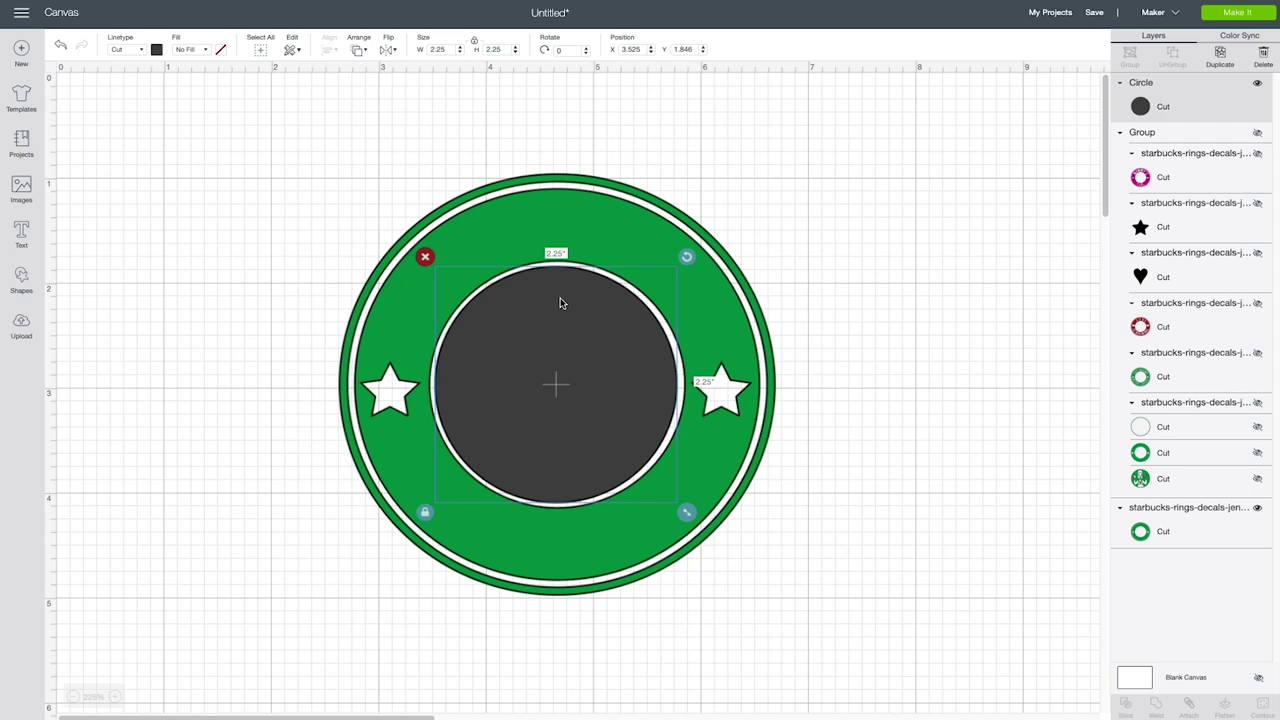
Step: Set the circle's size to 2 inches and re-center it in the ring's opening
{"action": "double_click", "coordinate": [448, 49]}
{"action": "type", "text": "2"}
{"action": "key", "text": "Return"}
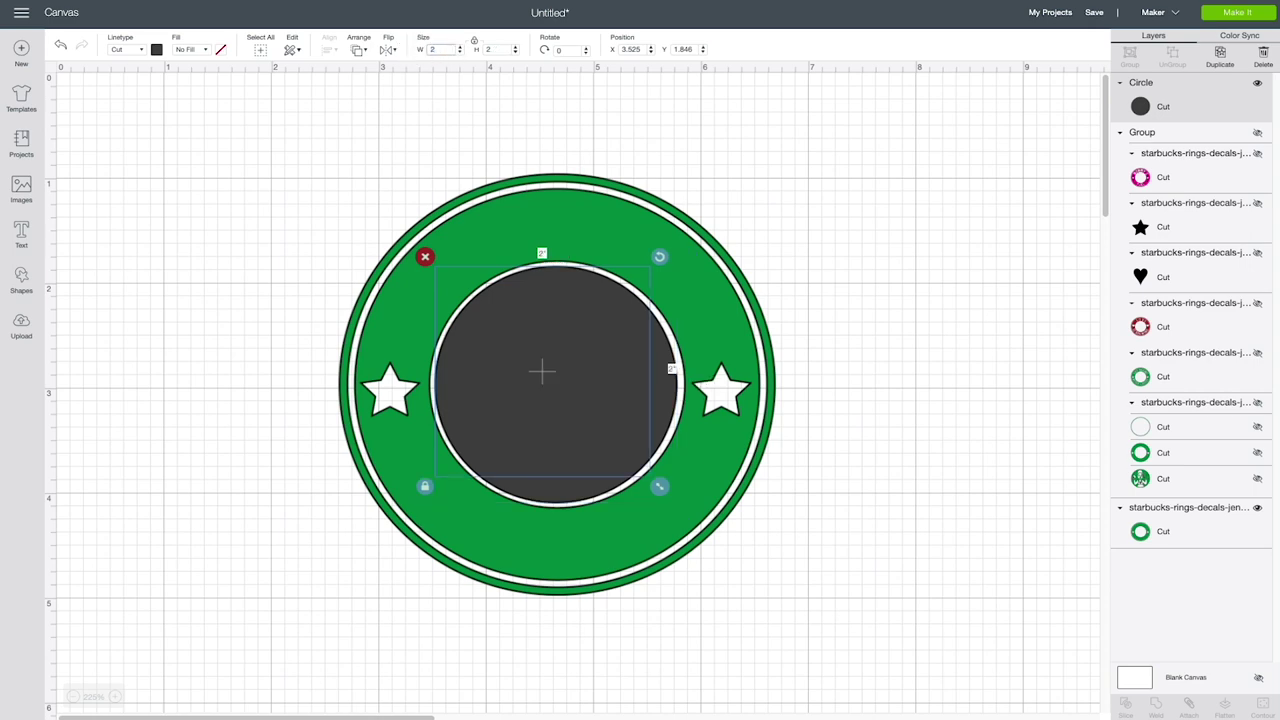
{"action": "left_click_drag", "start_coordinate": [546, 321], "coordinate": [568, 338]}
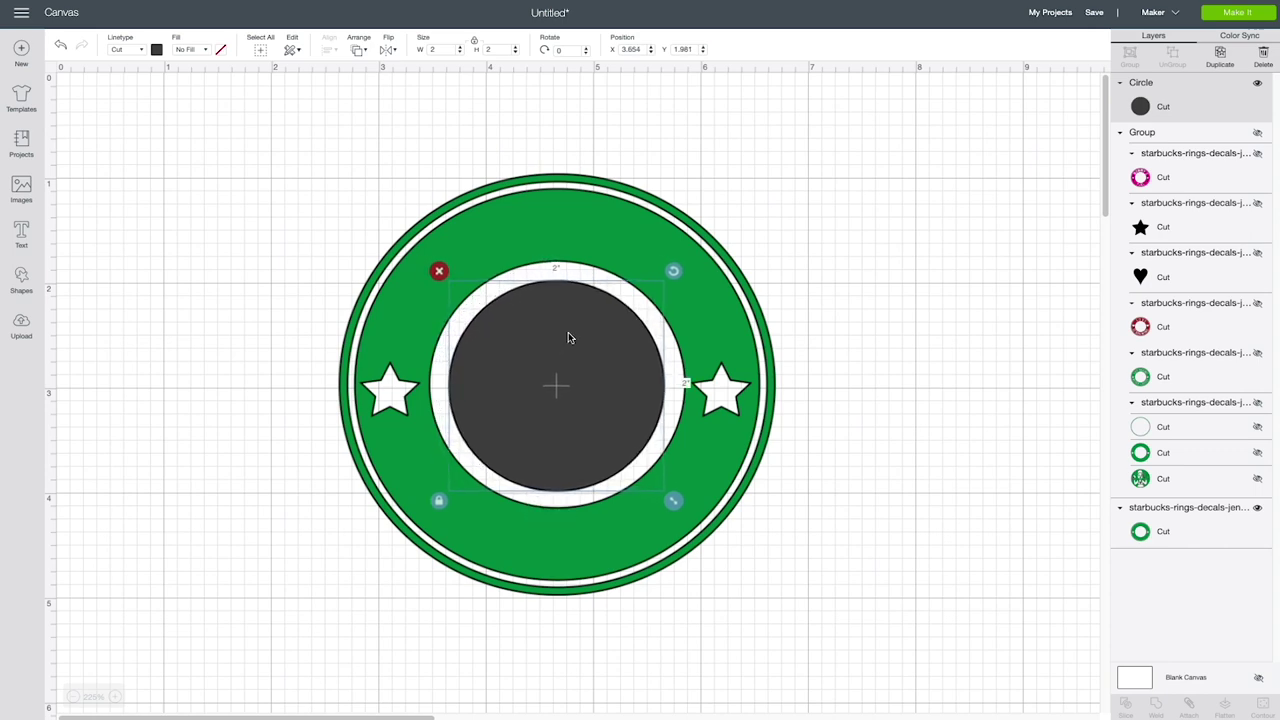
{"action": "left_click_drag", "start_coordinate": [580, 331], "coordinate": [579, 322]}
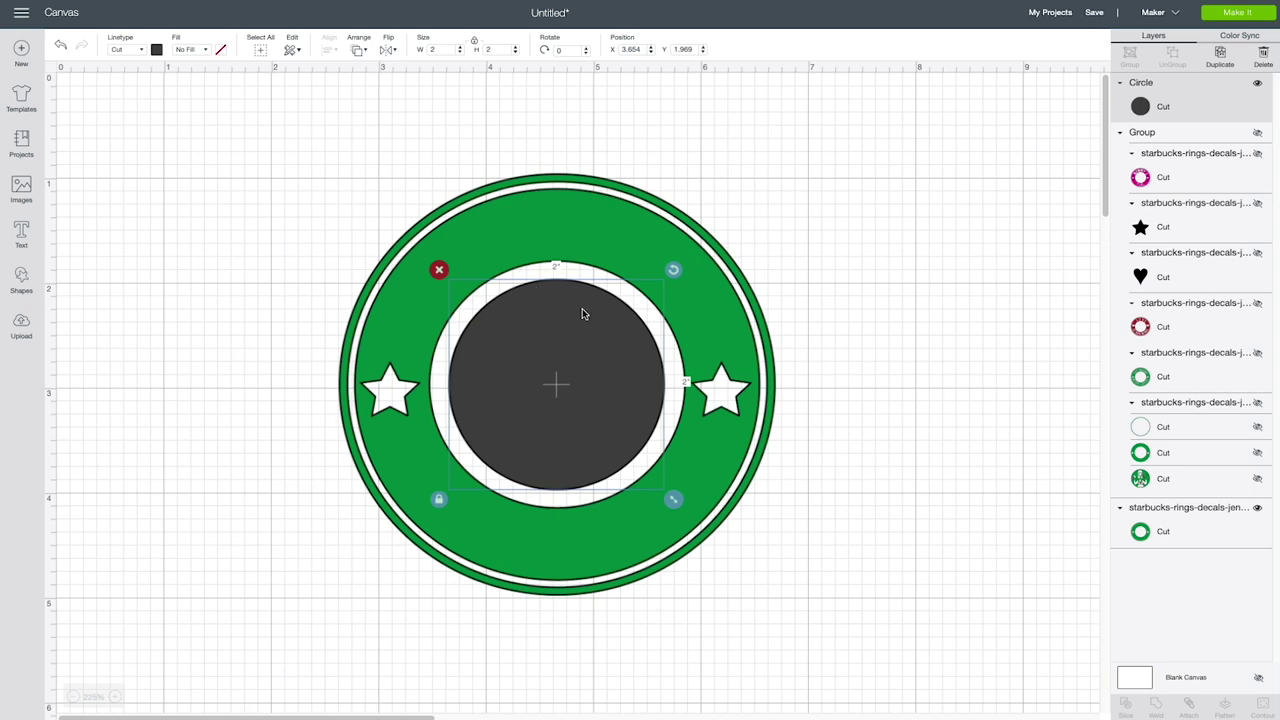
Step: Shrink the green ring to about 3.72 inches wide and center it around the circle
{"action": "left_click", "coordinate": [544, 212]}
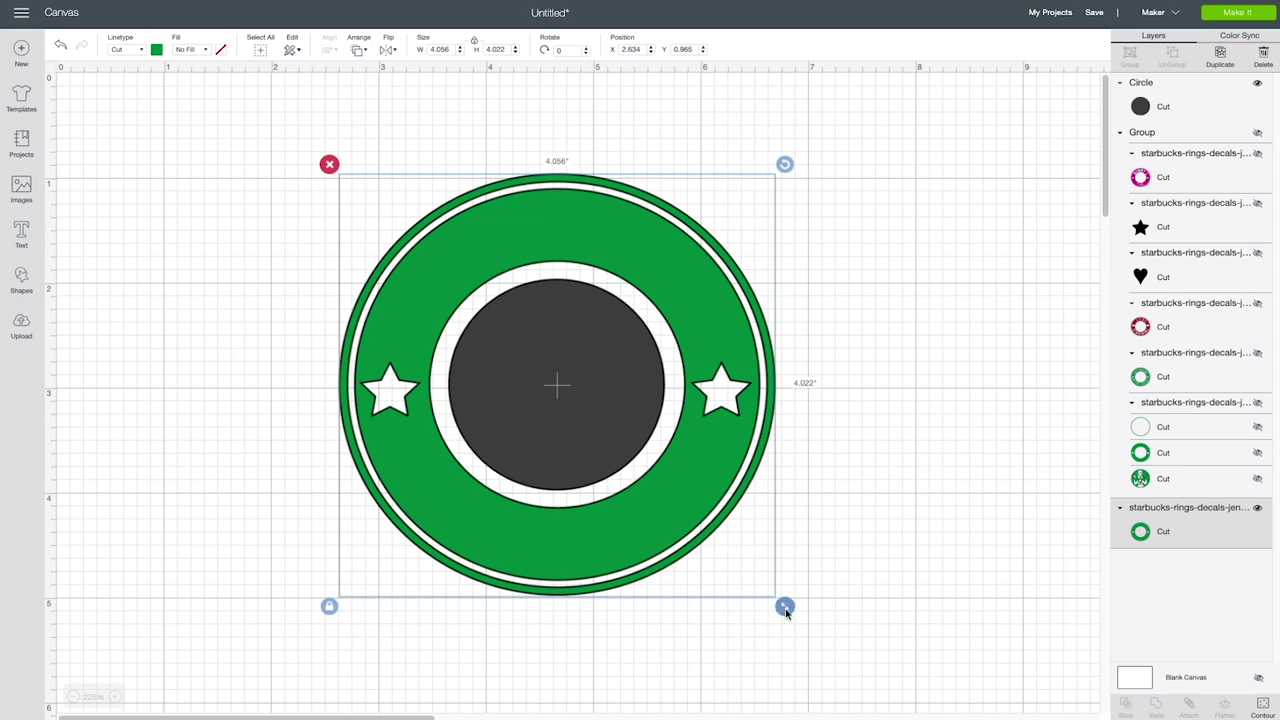
{"action": "left_click_drag", "start_coordinate": [785, 607], "coordinate": [752, 574]}
{"action": "left_click_drag", "start_coordinate": [666, 500], "coordinate": [680, 520]}
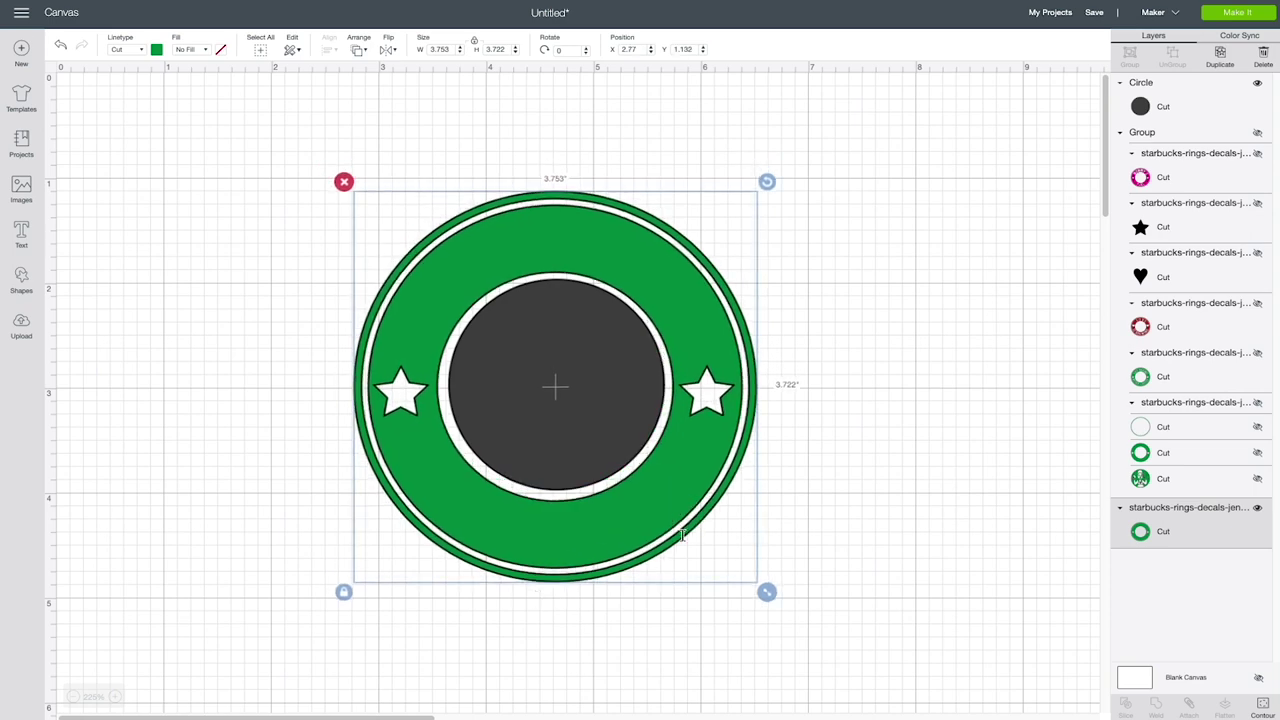
{"action": "left_click_drag", "start_coordinate": [768, 594], "coordinate": [763, 591]}
{"action": "left_click_drag", "start_coordinate": [677, 520], "coordinate": [680, 522]}
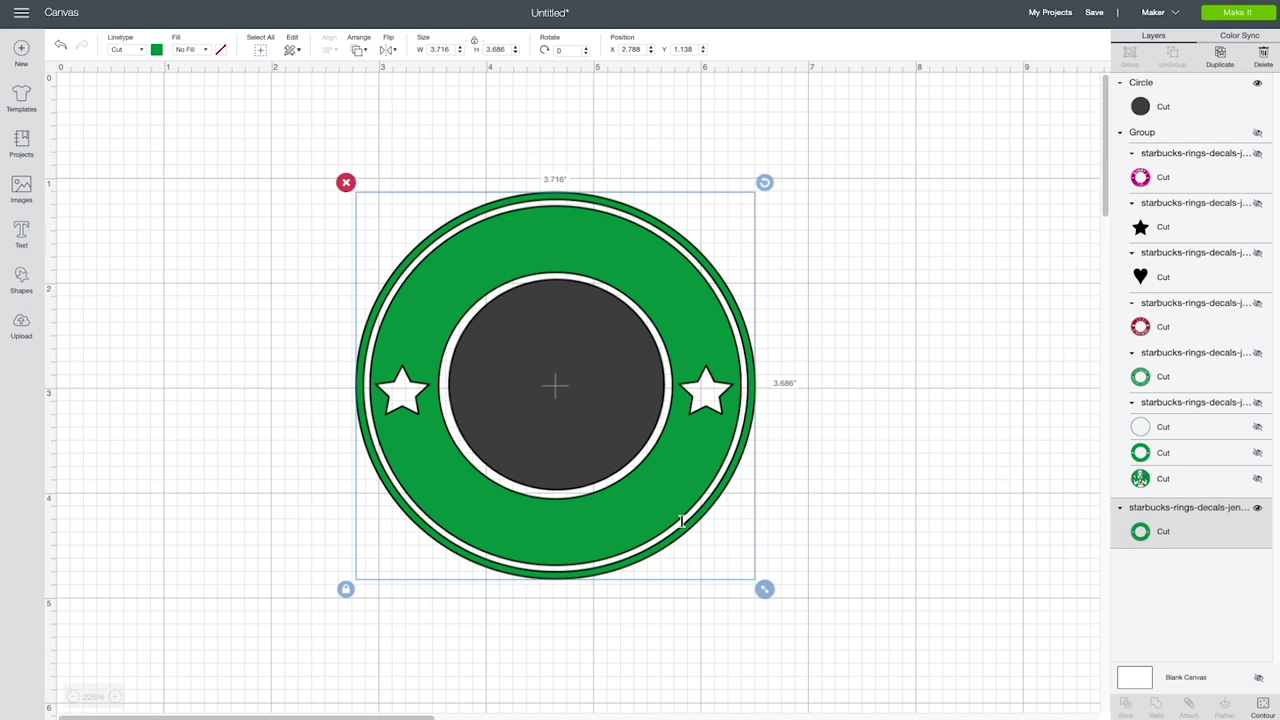
{"action": "left_click", "coordinate": [860, 257]}
Step: Set the circle's size to 2.5 inches and reposition it over the middle of the ring
{"action": "left_click", "coordinate": [648, 332]}
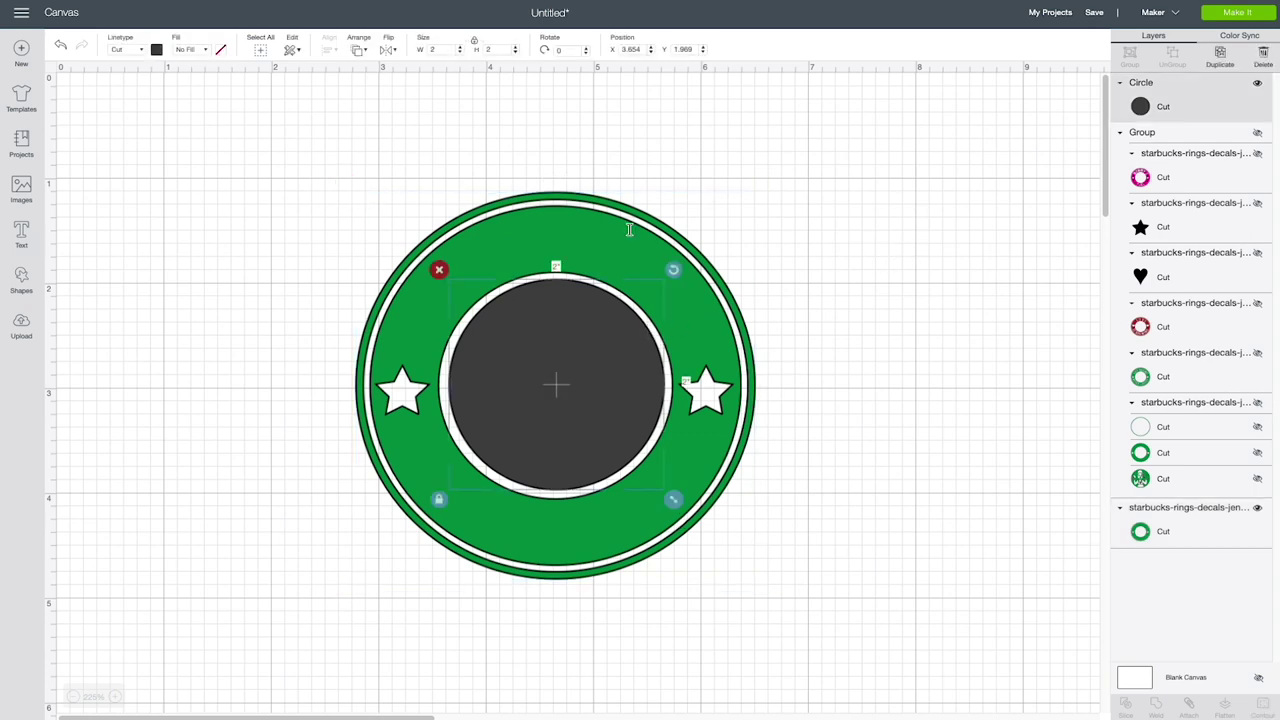
{"action": "left_click", "coordinate": [430, 47]}
{"action": "type", "text": "2.5"}
{"action": "key", "text": "Return"}
{"action": "left_click_drag", "start_coordinate": [666, 366], "coordinate": [630, 345]}
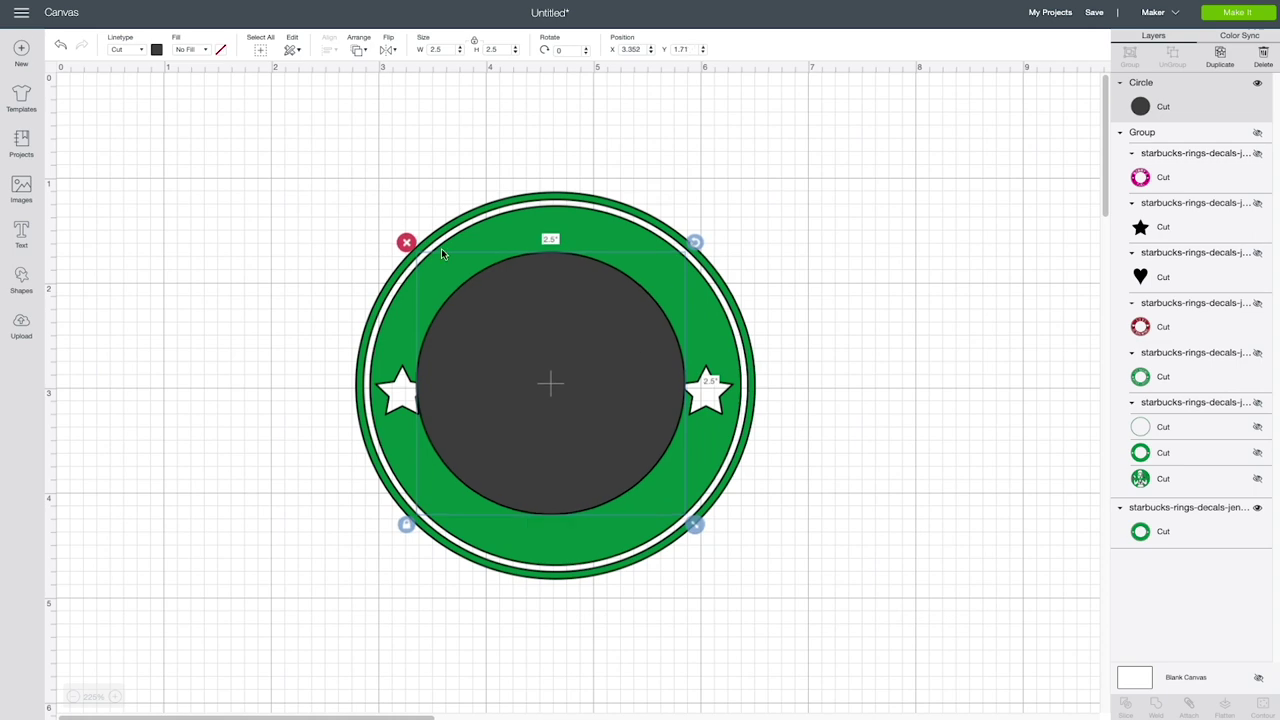
Step: Enlarge the green ring to about 4.56 inches wide and center it around the circle
{"action": "left_click", "coordinate": [523, 232]}
{"action": "left_click_drag", "start_coordinate": [643, 245], "coordinate": [608, 220]}
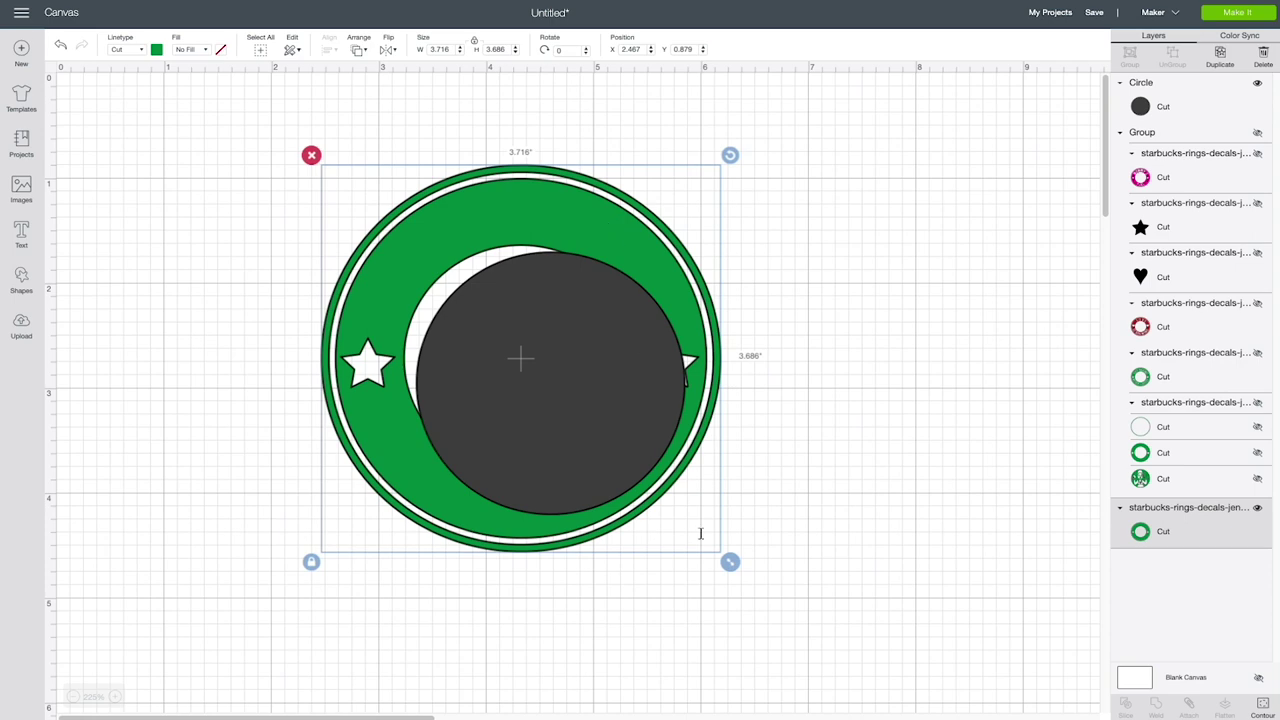
{"action": "left_click_drag", "start_coordinate": [731, 562], "coordinate": [808, 637]}
{"action": "left_click_drag", "start_coordinate": [716, 557], "coordinate": [707, 545]}
{"action": "left_click_drag", "start_coordinate": [800, 626], "coordinate": [811, 637]}
{"action": "left_click_drag", "start_coordinate": [722, 547], "coordinate": [717, 540]}
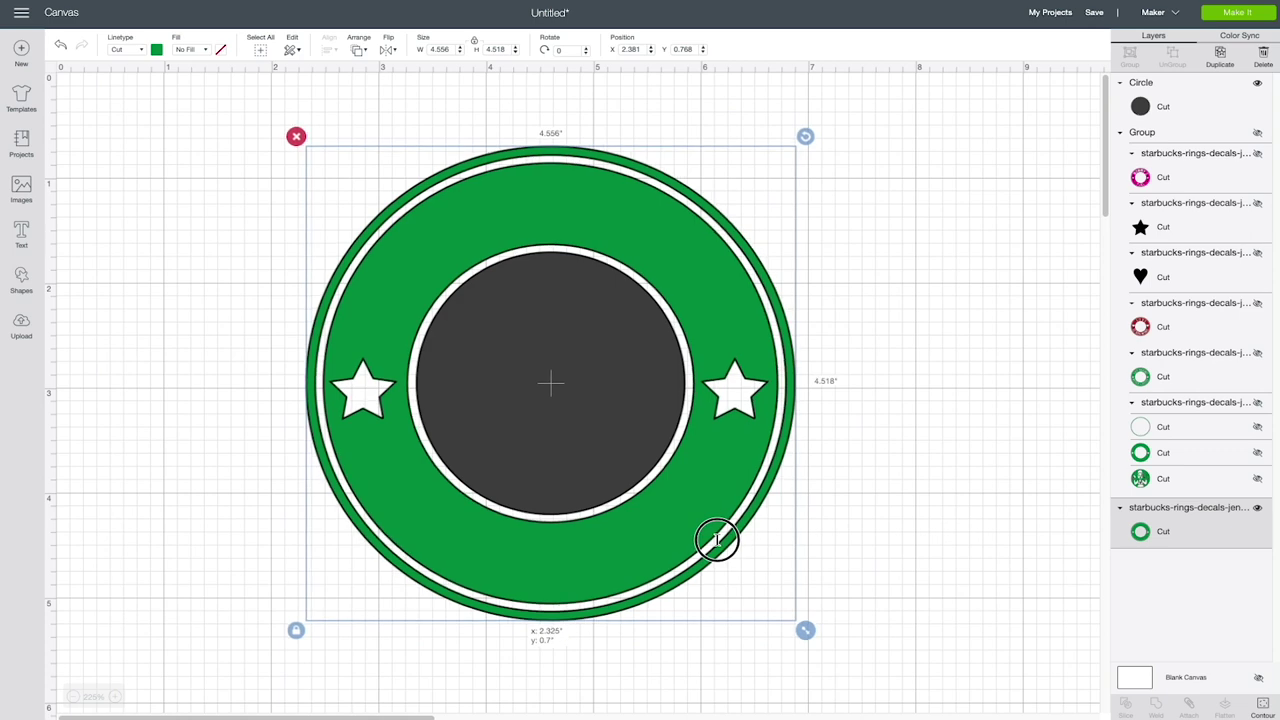
{"action": "left_click_drag", "start_coordinate": [717, 540], "coordinate": [719, 539]}
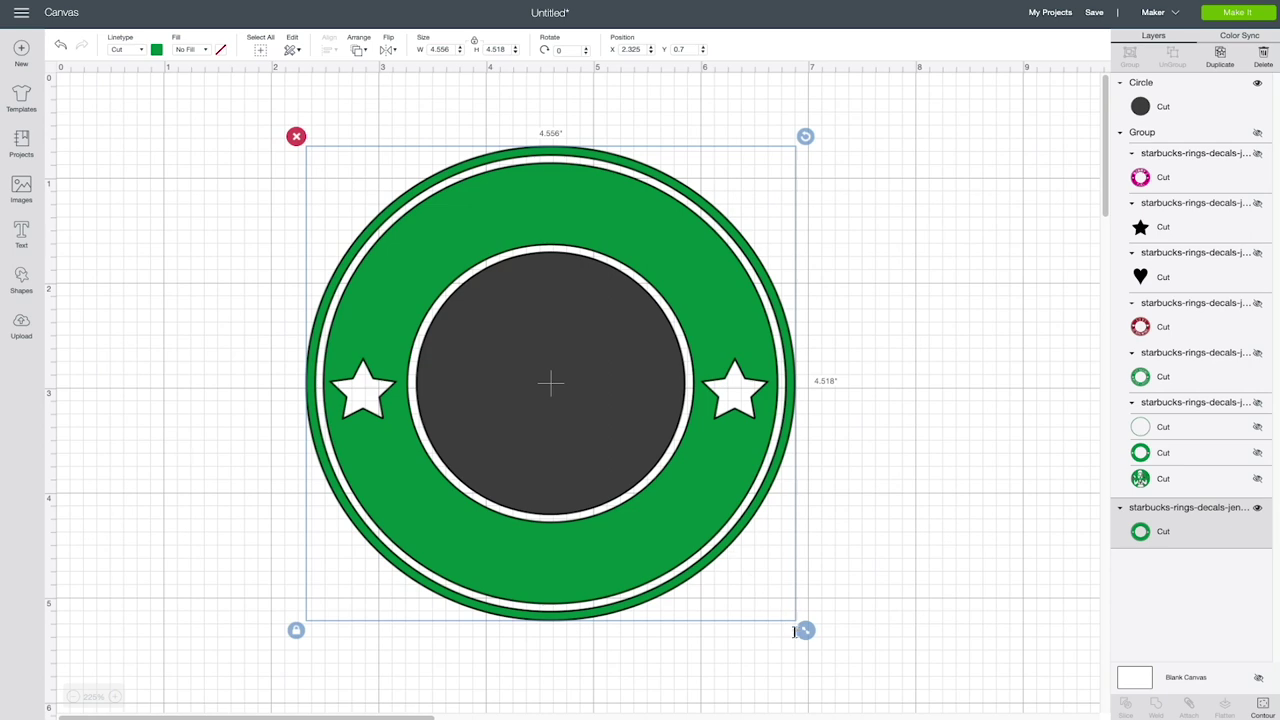
Step: Try a smaller ring about 4.25 inches wide, then enlarge it to about 4.6 inches and center it around the circle
{"action": "left_click_drag", "start_coordinate": [805, 630], "coordinate": [789, 600]}
{"action": "left_click_drag", "start_coordinate": [689, 509], "coordinate": [707, 521]}
{"action": "left_click_drag", "start_coordinate": [802, 622], "coordinate": [786, 609]}
{"action": "left_click_drag", "start_coordinate": [714, 517], "coordinate": [716, 525]}
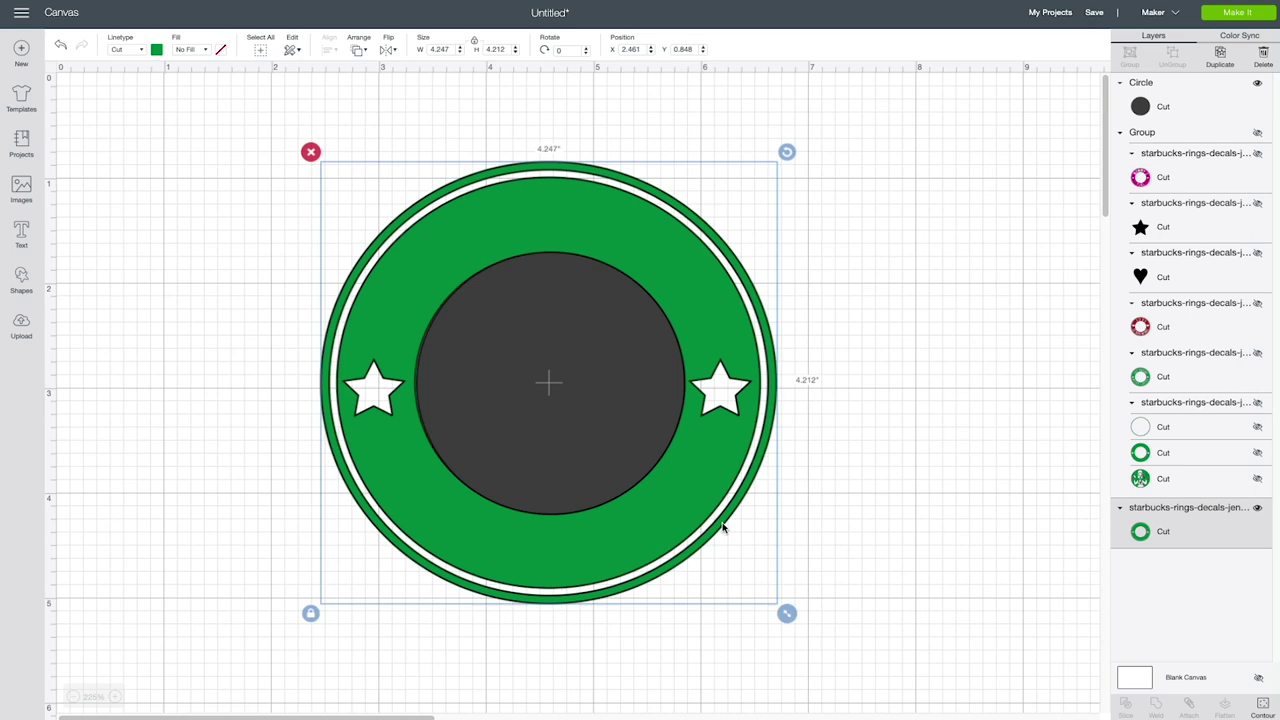
{"action": "left_click_drag", "start_coordinate": [702, 510], "coordinate": [687, 495]}
{"action": "left_click_drag", "start_coordinate": [770, 596], "coordinate": [810, 632]}
{"action": "left_click_drag", "start_coordinate": [694, 549], "coordinate": [692, 544]}
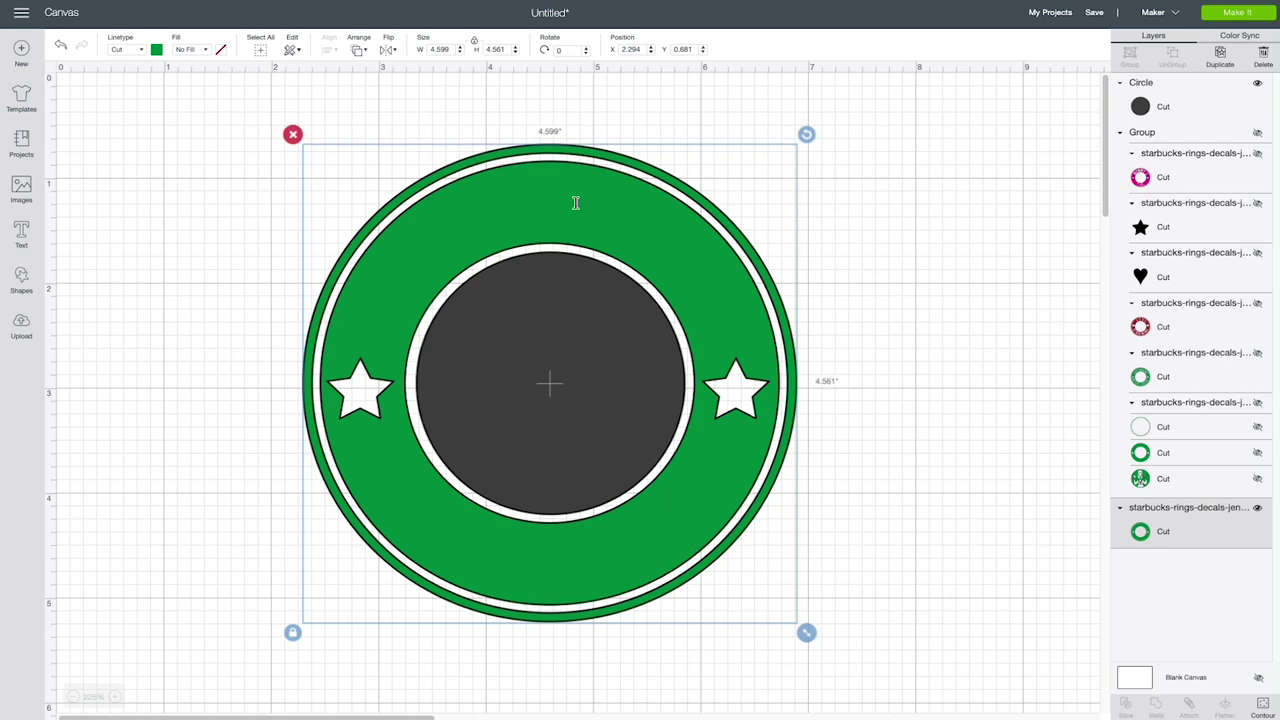
Step: Set the inner circle's width to 2.25 inches
{"action": "left_click", "coordinate": [834, 334]}
{"action": "left_click", "coordinate": [606, 343]}
{"action": "left_click", "coordinate": [423, 56]}
{"action": "type", "text": "3."}
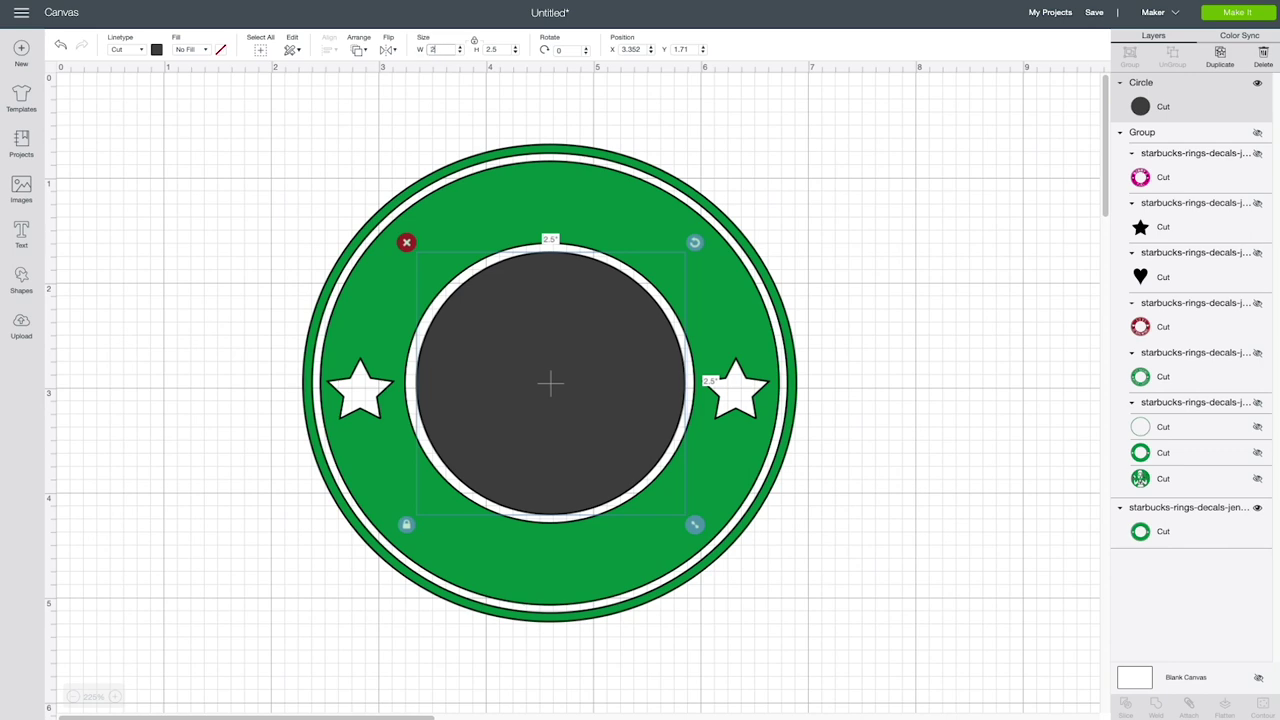
{"action": "type", "text": "25"}
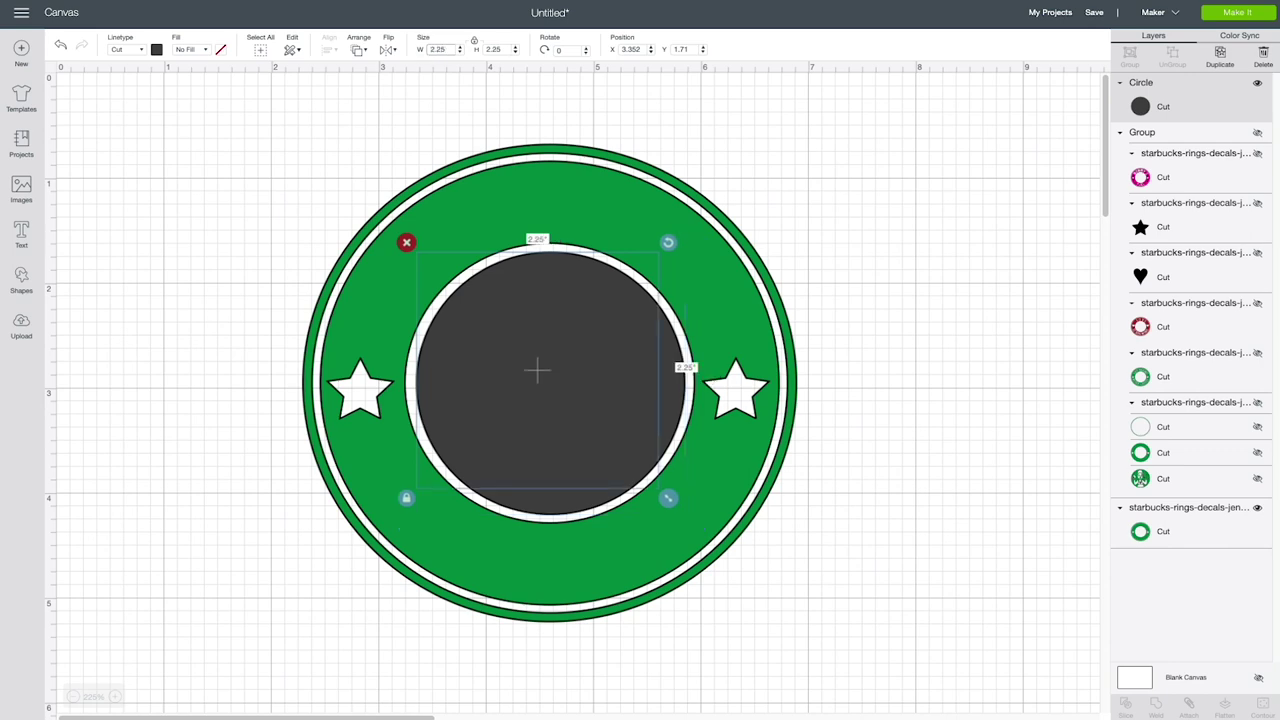
{"action": "key", "text": "Return"}
Step: Resize the green ring to about 4.15 inches wide and center it around the circle
{"action": "left_click", "coordinate": [732, 537]}
{"action": "left_click_drag", "start_coordinate": [806, 632], "coordinate": [764, 592]}
{"action": "left_click_drag", "start_coordinate": [684, 492], "coordinate": [693, 519]}
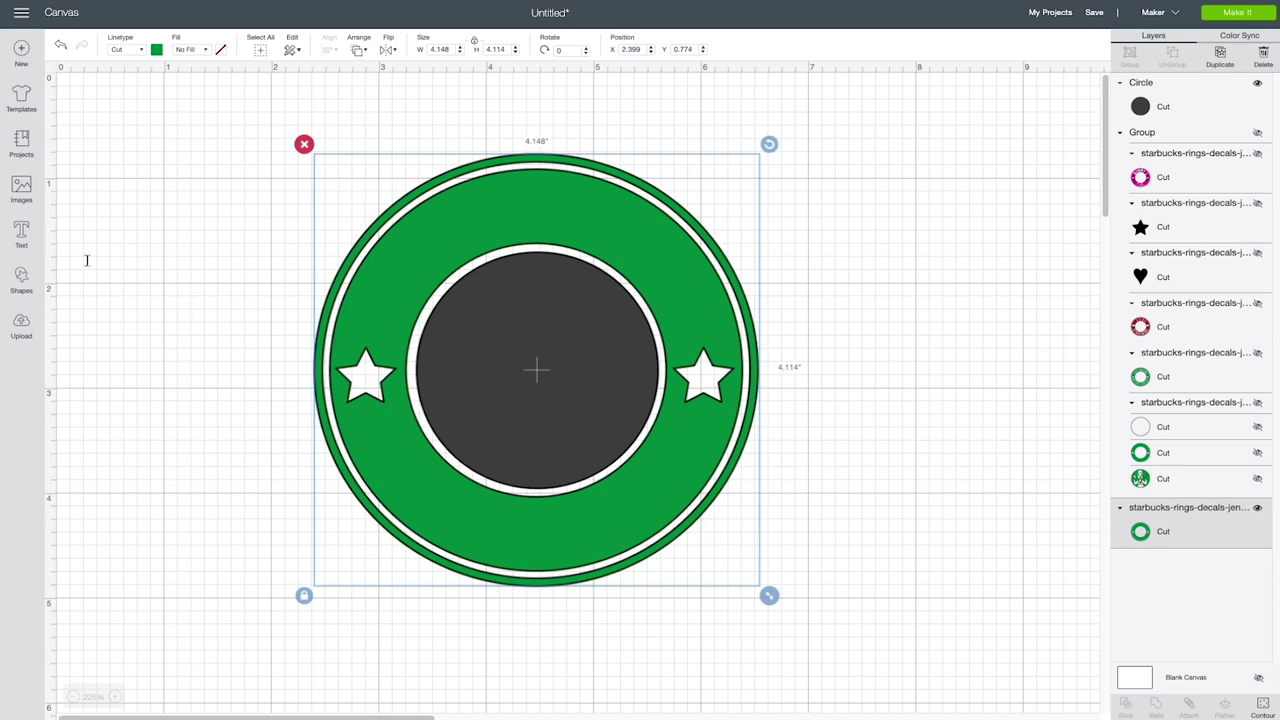
Step: Add a new text object with the cup owner's first name in capital letters and possessive form
{"action": "left_click", "coordinate": [22, 236]}
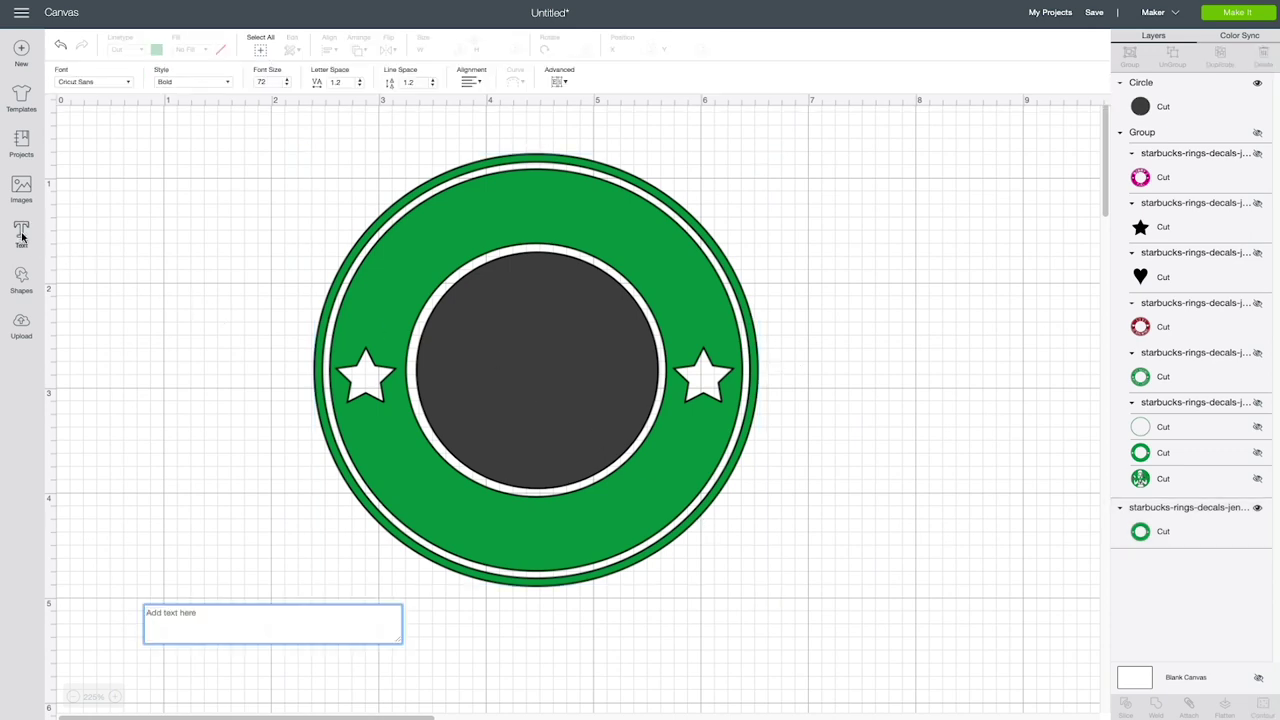
{"action": "type", "text": "G"}
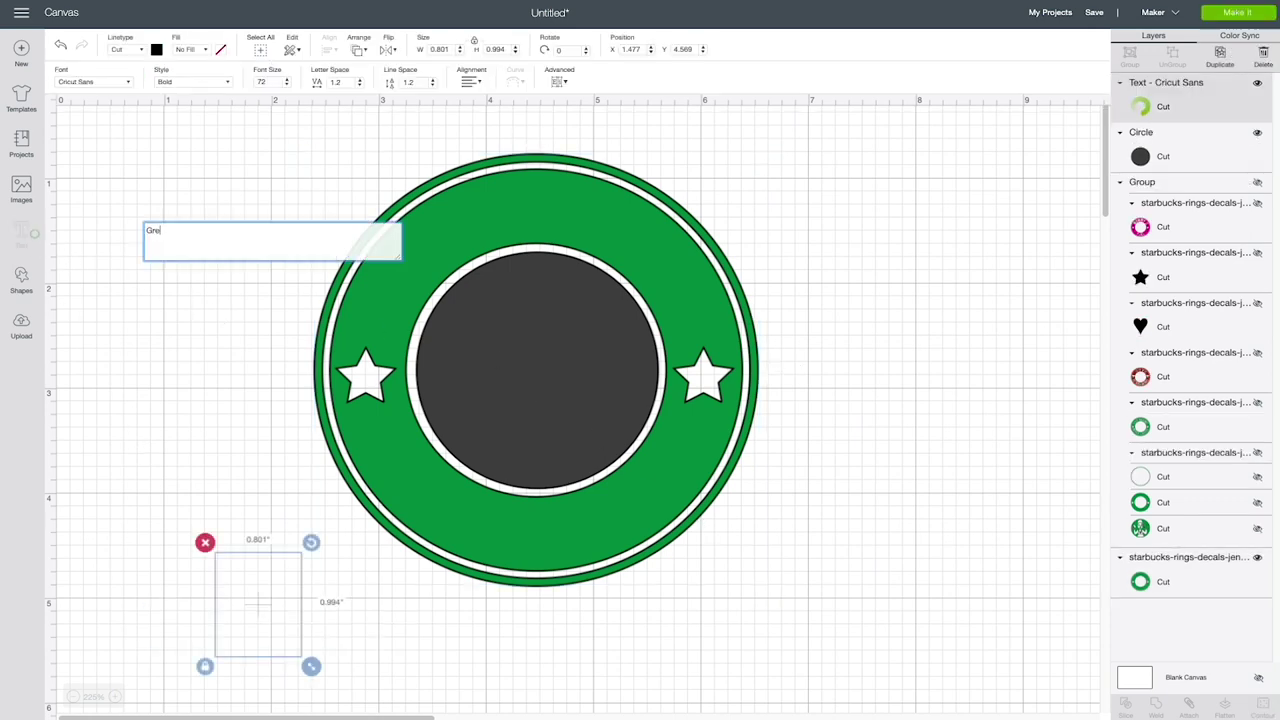
{"action": "type", "text": "r"}
{"action": "key", "text": "BackSpace"}
{"action": "type", "text": "REG"}
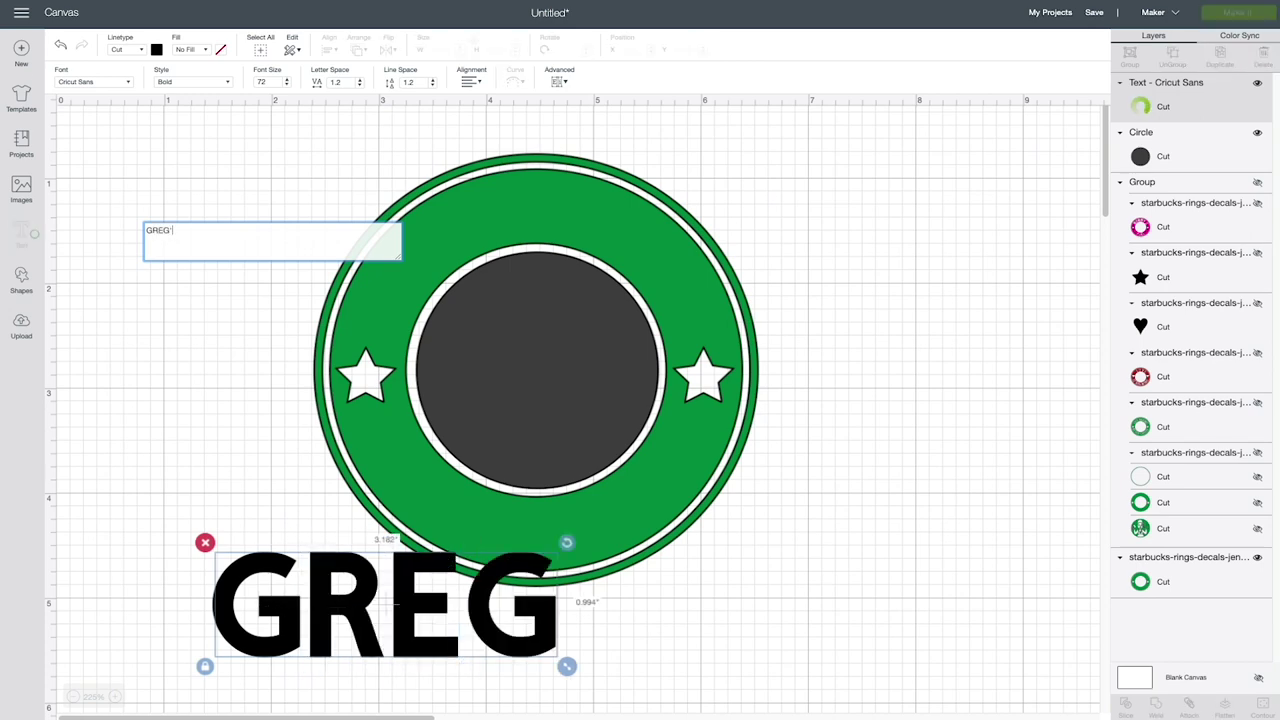
{"action": "type", "text": "'S"}
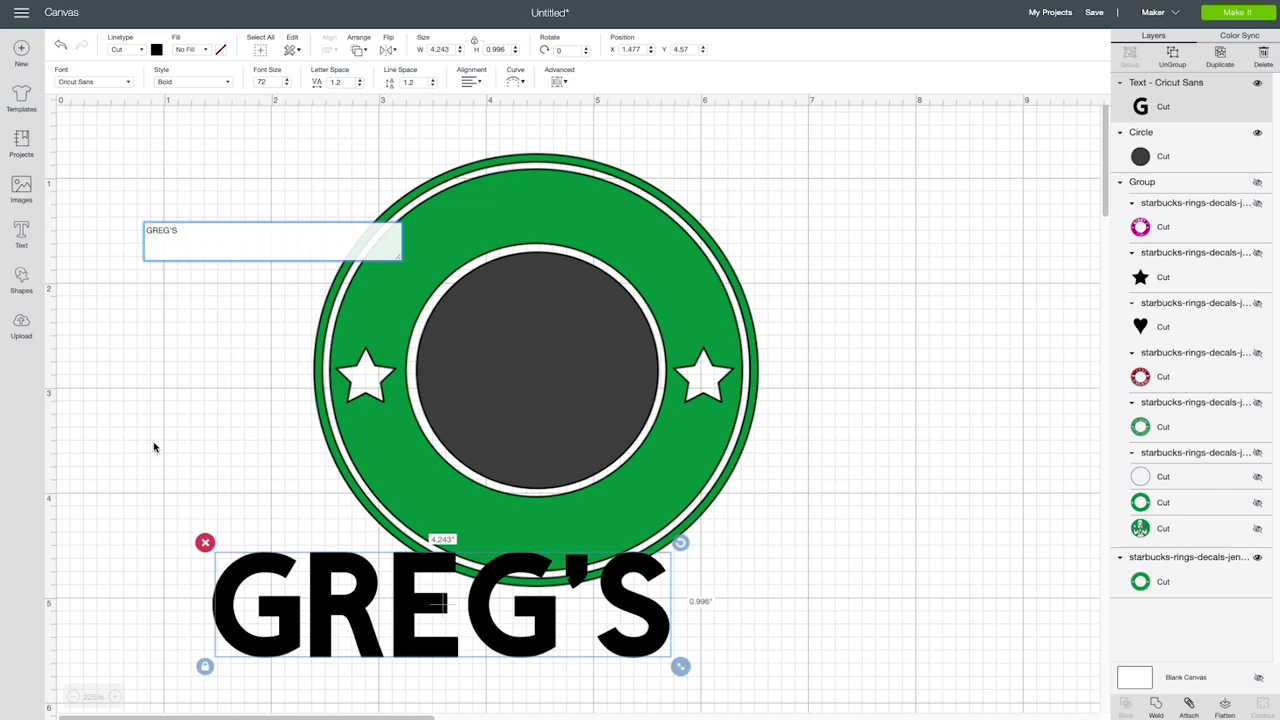
{"action": "left_click", "coordinate": [162, 466]}
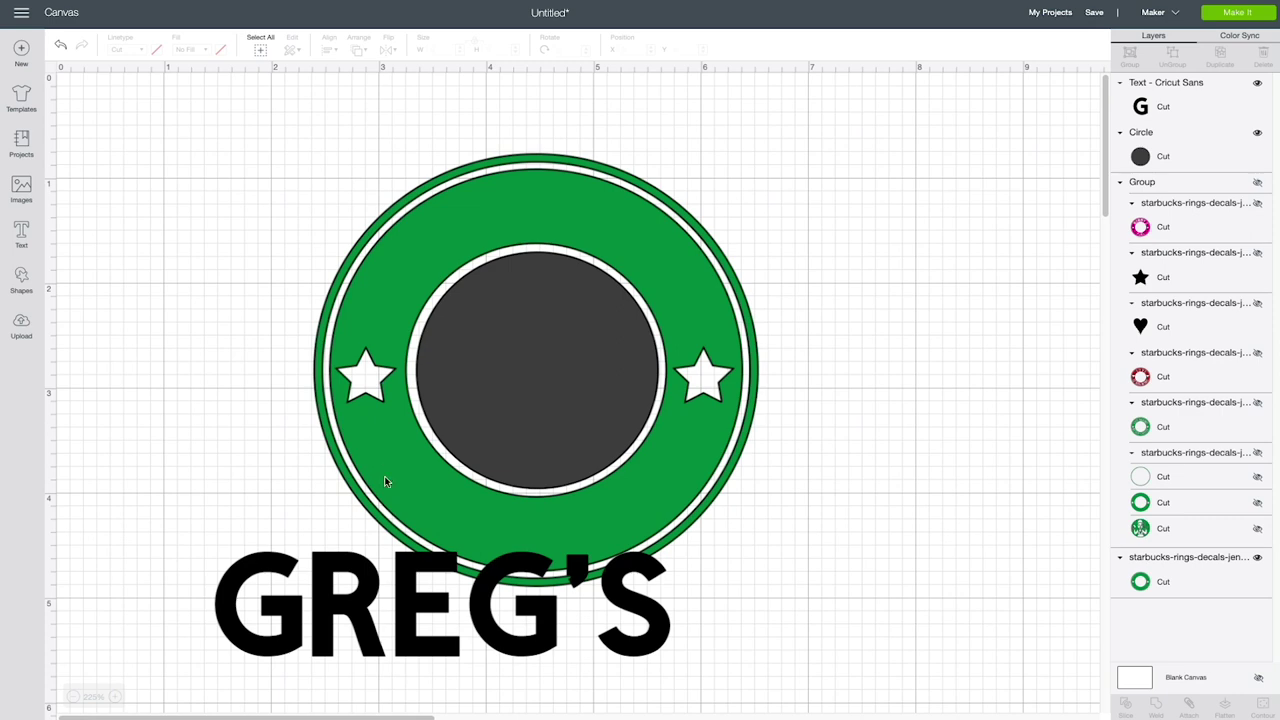
Step: Move the name onto the ring's upper band and shrink it to about 2.3 inches wide at font size 39
{"action": "left_click", "coordinate": [415, 595]}
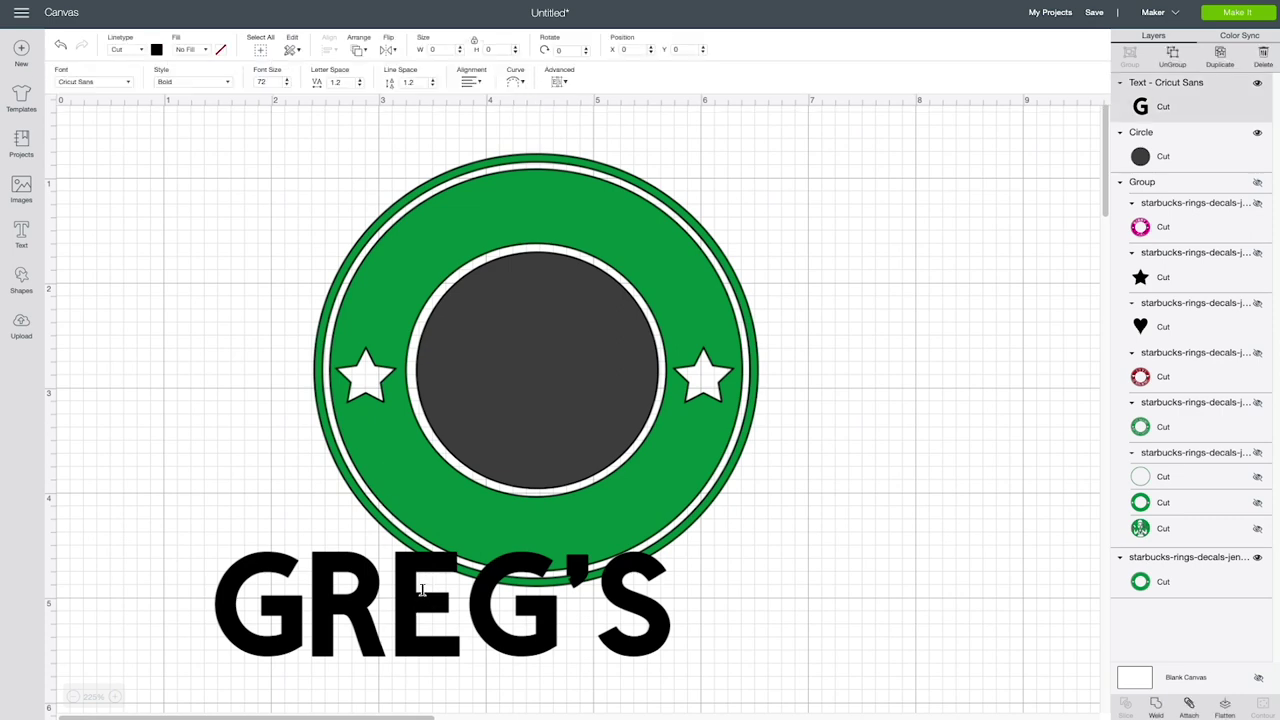
{"action": "left_click_drag", "start_coordinate": [411, 607], "coordinate": [507, 221]}
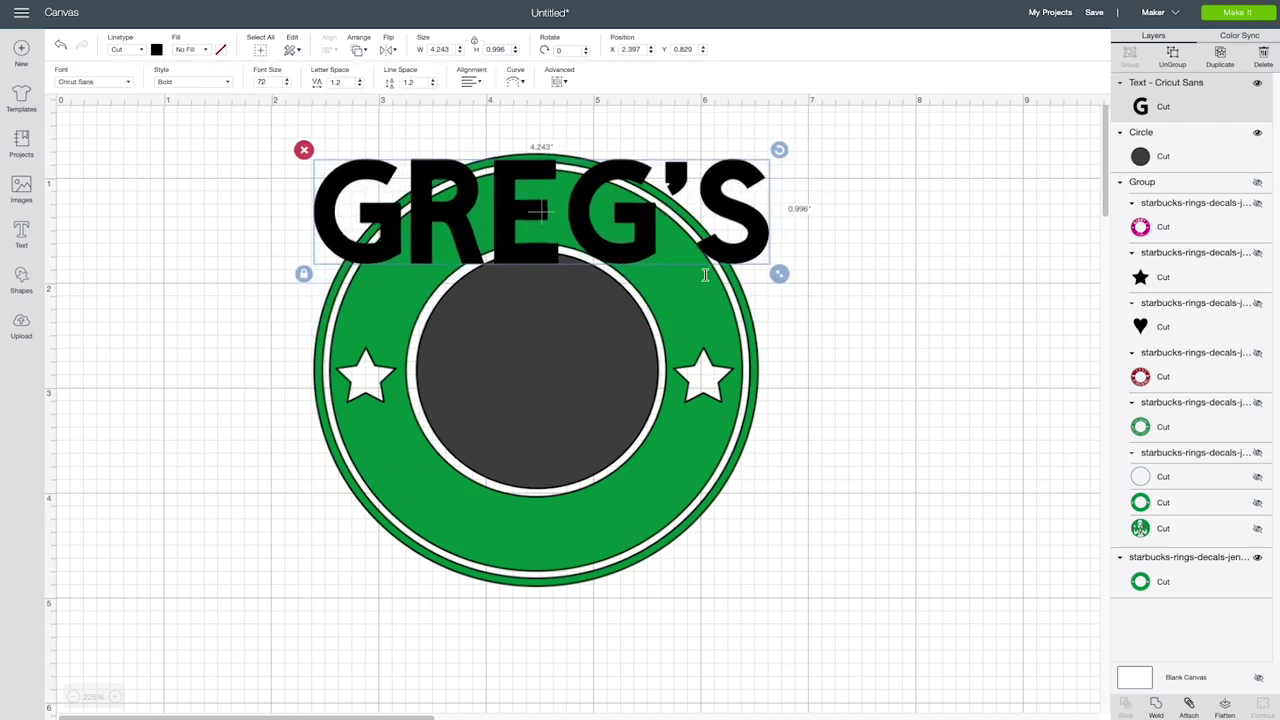
{"action": "left_click_drag", "start_coordinate": [779, 273], "coordinate": [591, 231]}
{"action": "left_click_drag", "start_coordinate": [508, 203], "coordinate": [553, 220]}
{"action": "left_click_drag", "start_coordinate": [635, 248], "coordinate": [608, 212]}
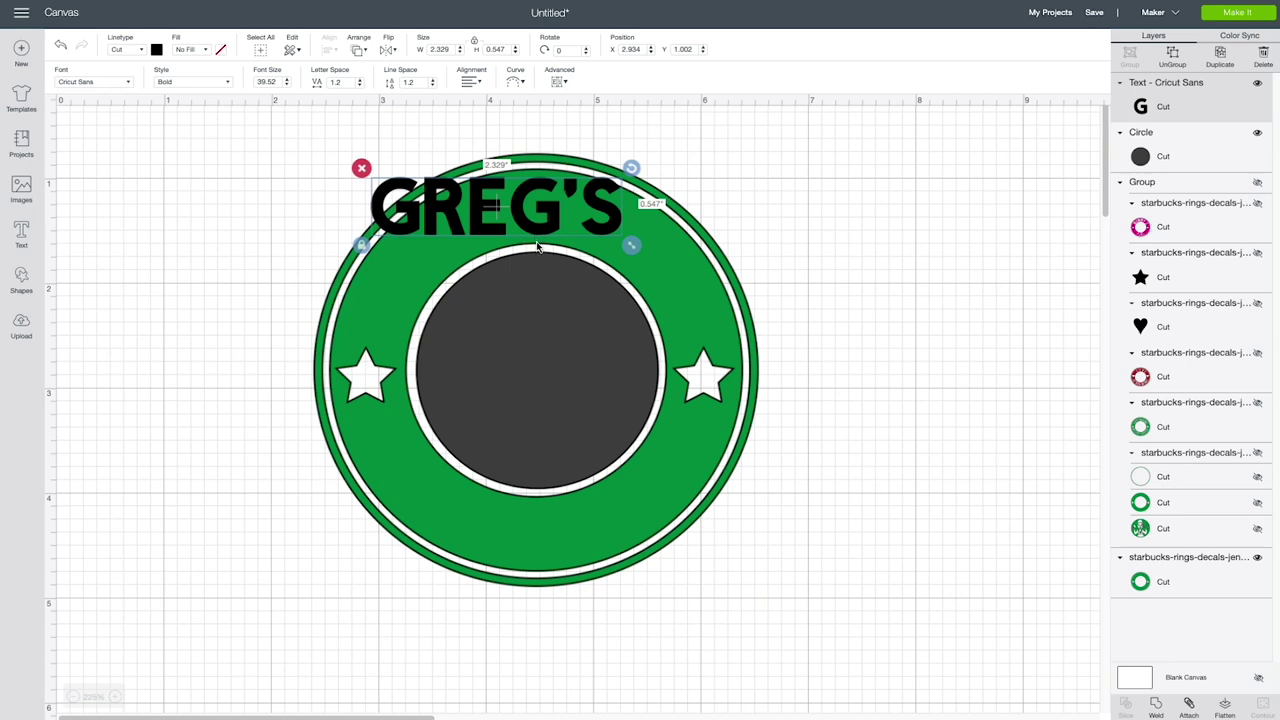
{"action": "left_click_drag", "start_coordinate": [630, 249], "coordinate": [627, 247]}
{"action": "left_click_drag", "start_coordinate": [553, 221], "coordinate": [557, 221]}
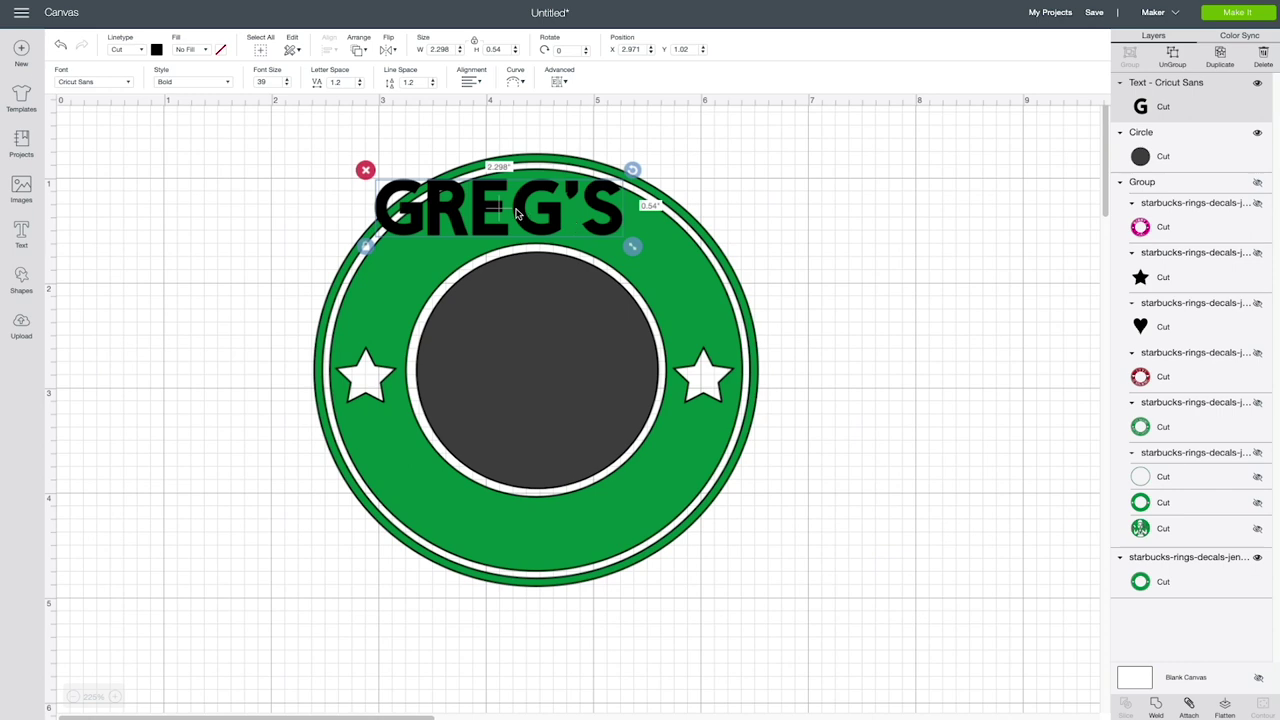
Step: Center the name horizontally on the green ring
{"action": "left_click_drag", "start_coordinate": [458, 132], "coordinate": [570, 212]}
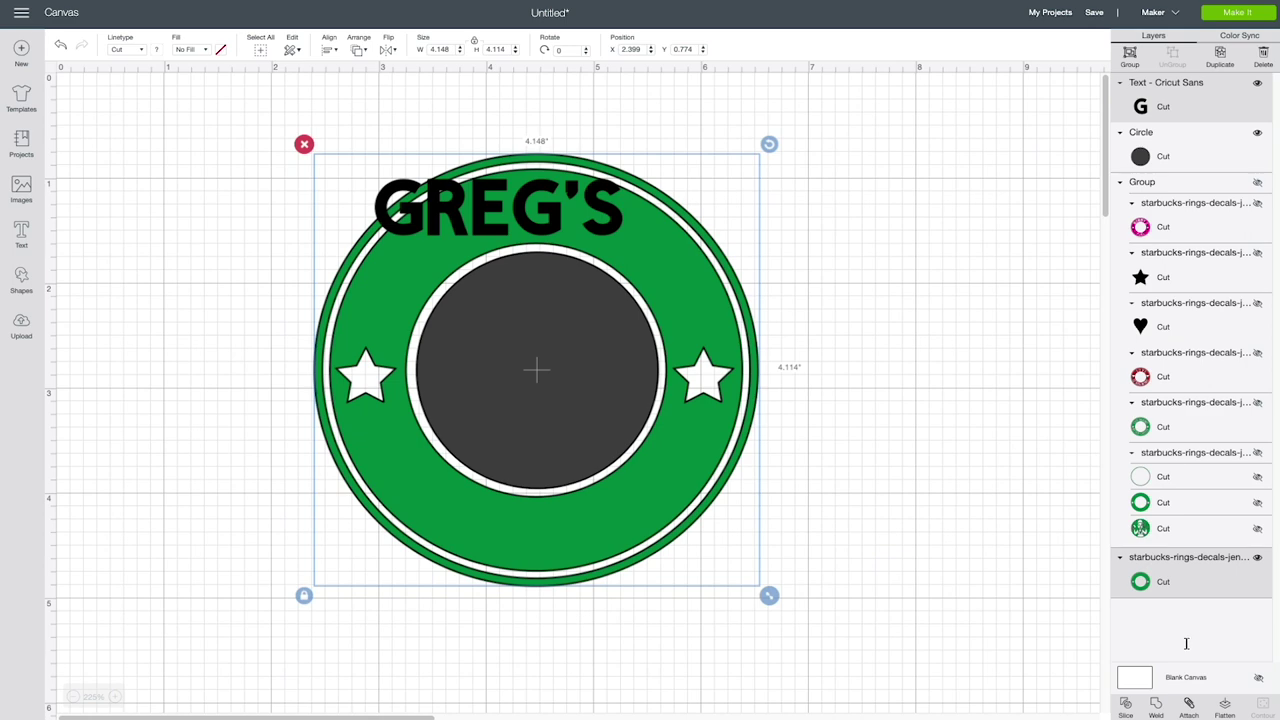
{"action": "left_click", "coordinate": [329, 51]}
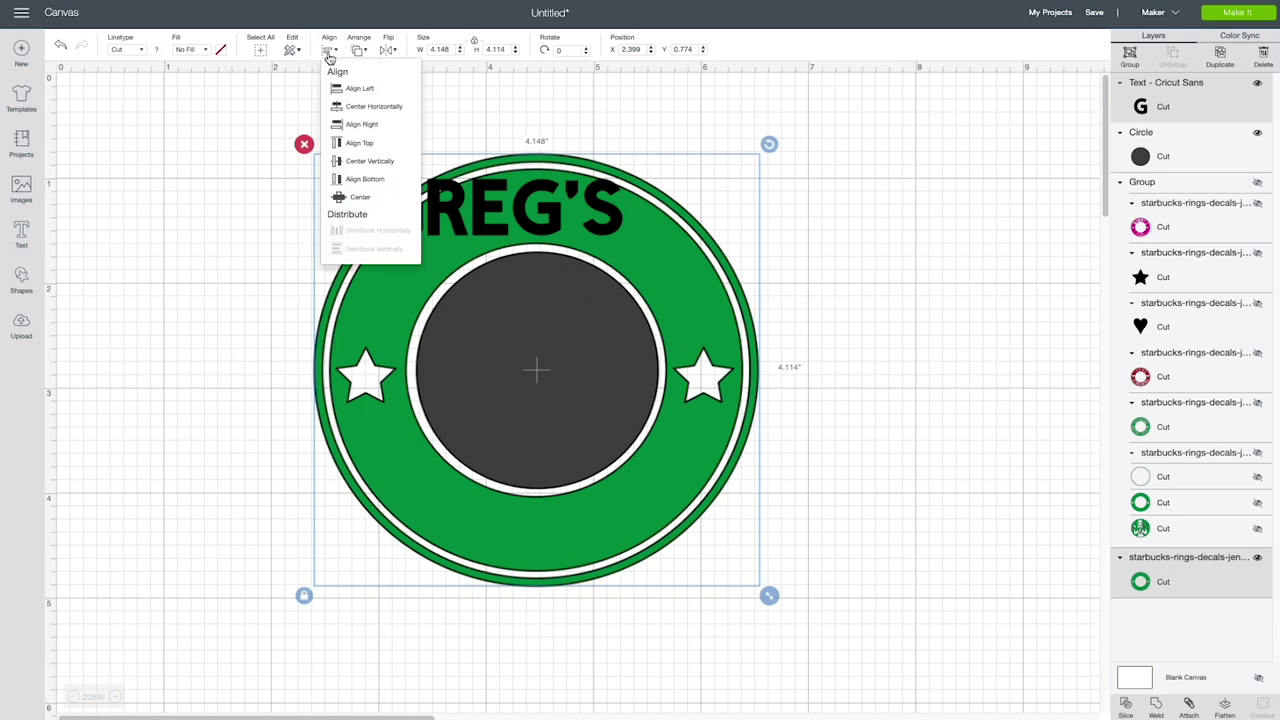
{"action": "left_click", "coordinate": [372, 108]}
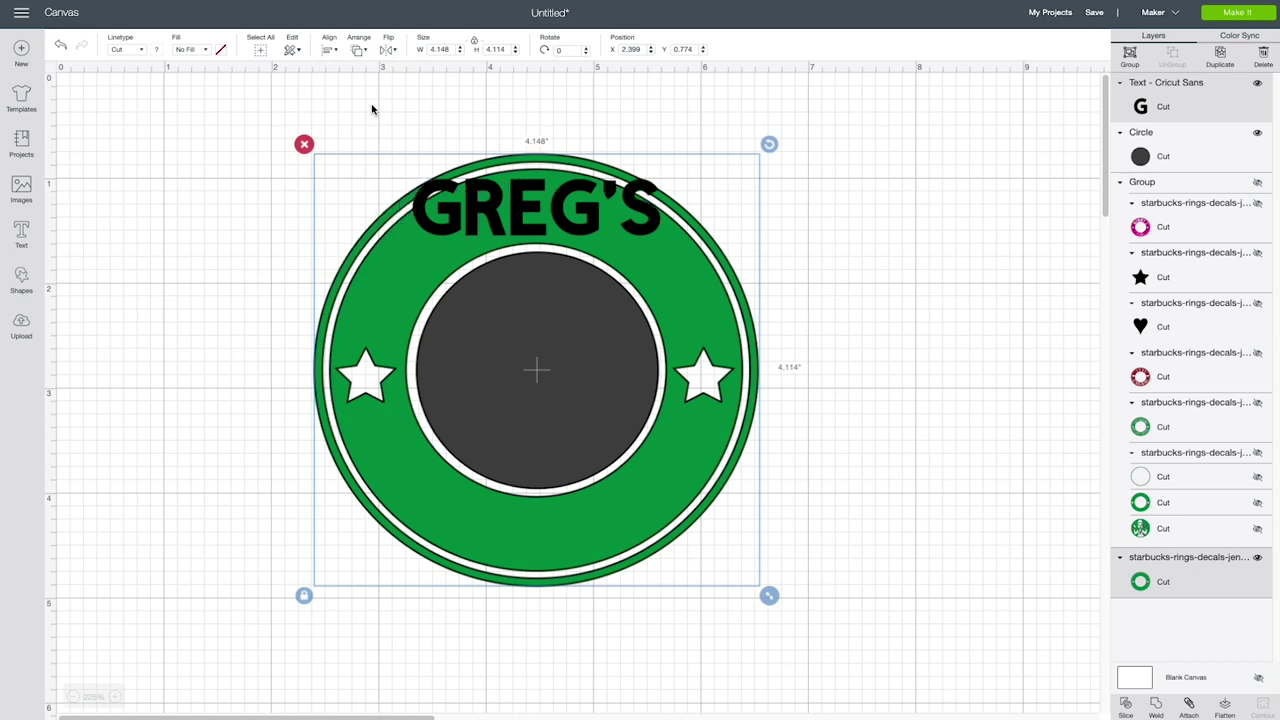
{"action": "left_click", "coordinate": [843, 378]}
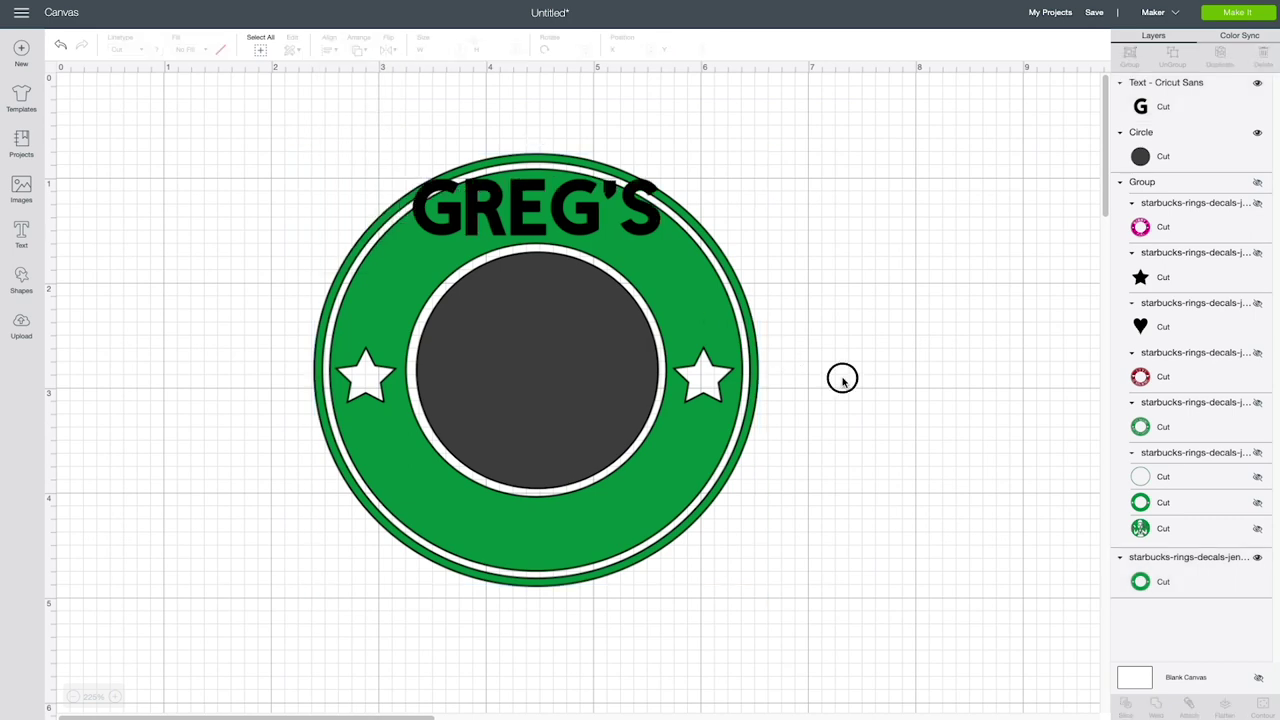
Step: Curve the name along the ring's upper band with a curve diameter of about 2.53
{"action": "left_click", "coordinate": [561, 199]}
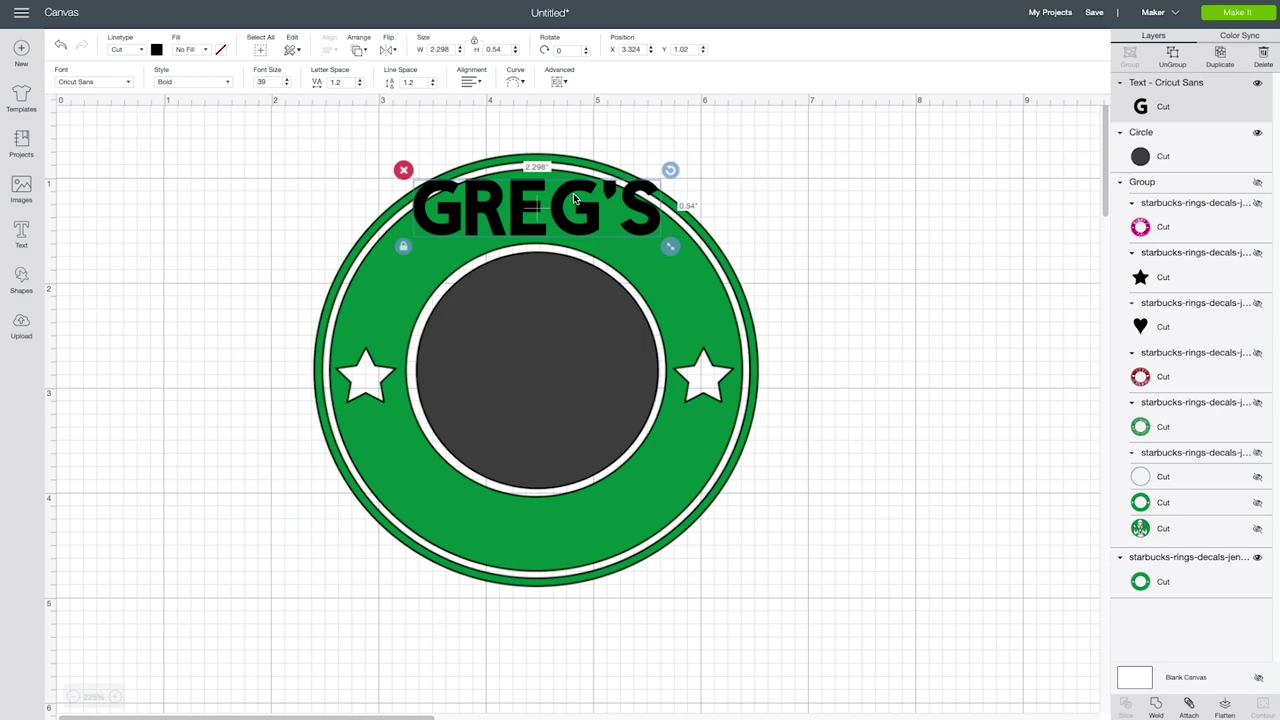
{"action": "left_click", "coordinate": [517, 81]}
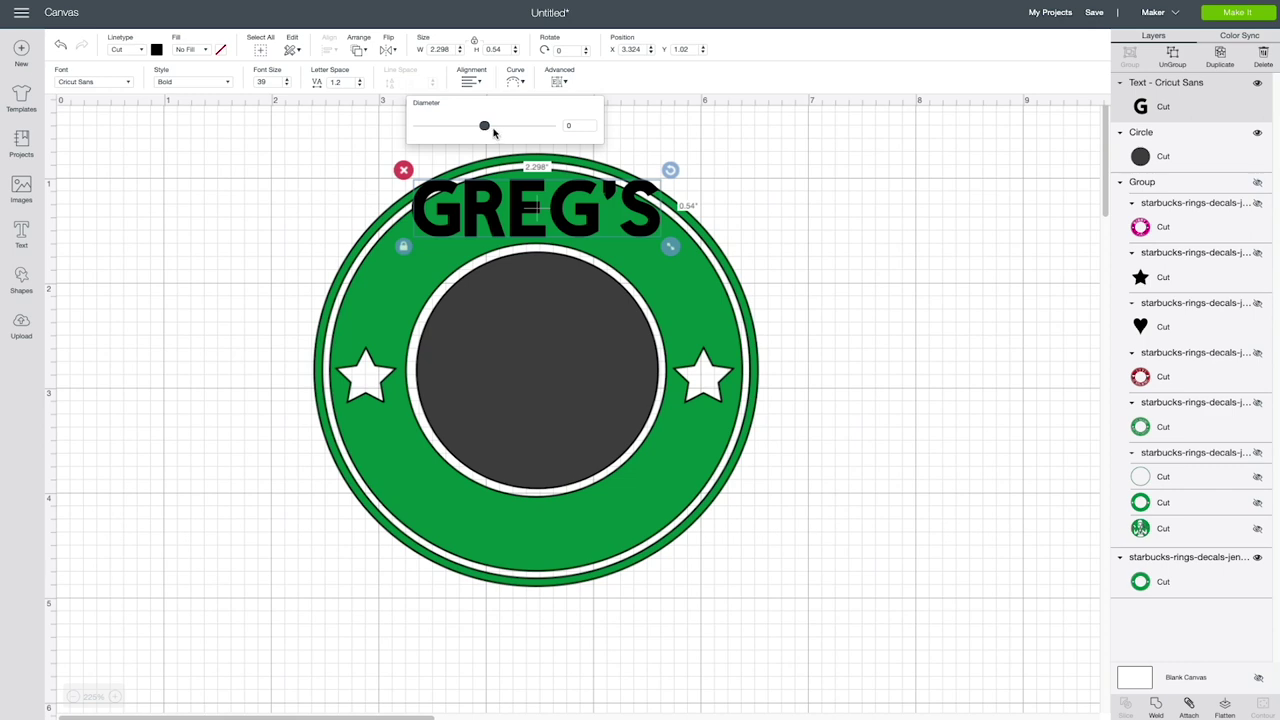
{"action": "left_click_drag", "start_coordinate": [485, 127], "coordinate": [531, 138]}
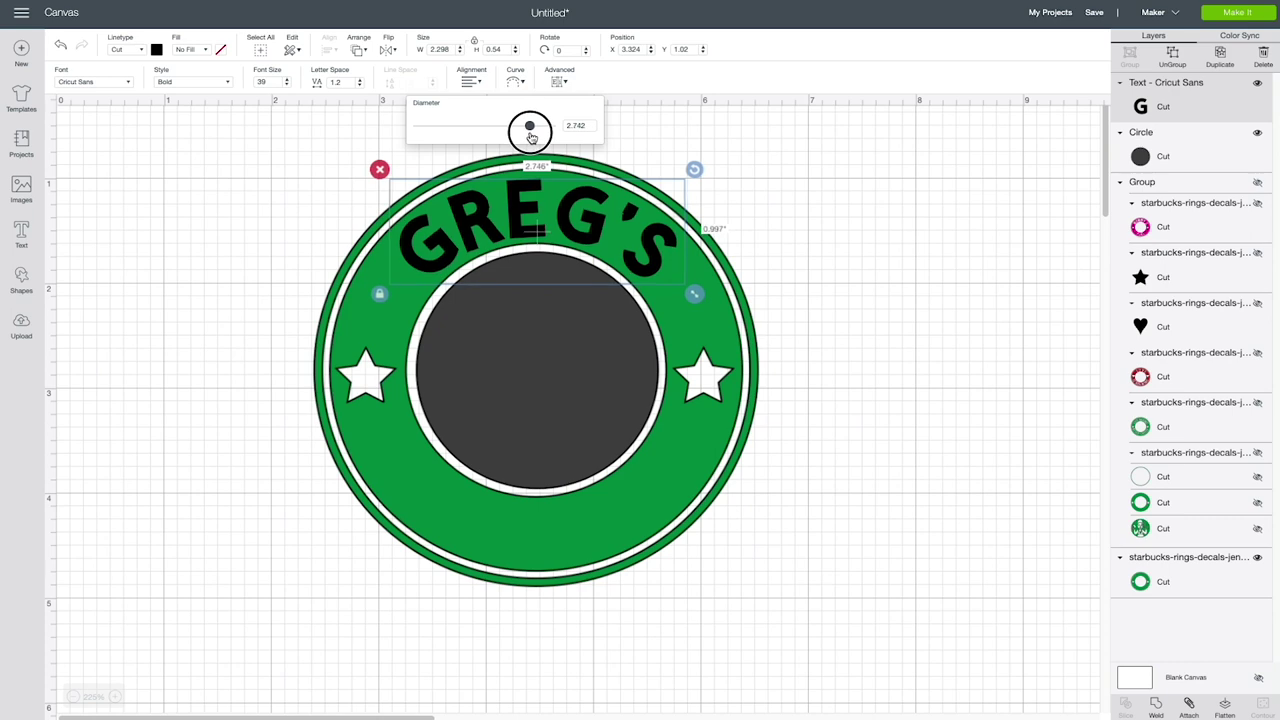
{"action": "left_click_drag", "start_coordinate": [531, 137], "coordinate": [531, 137]}
{"action": "left_click_drag", "start_coordinate": [529, 125], "coordinate": [522, 125]}
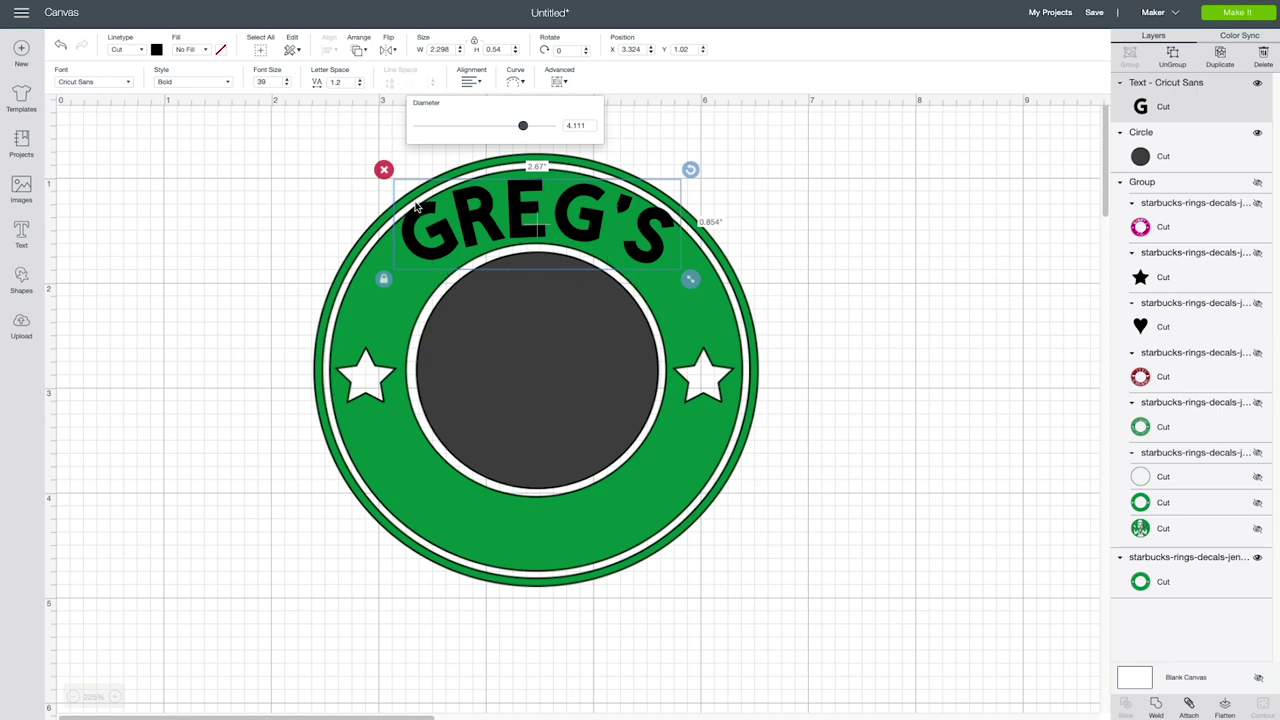
{"action": "left_click_drag", "start_coordinate": [523, 125], "coordinate": [537, 128]}
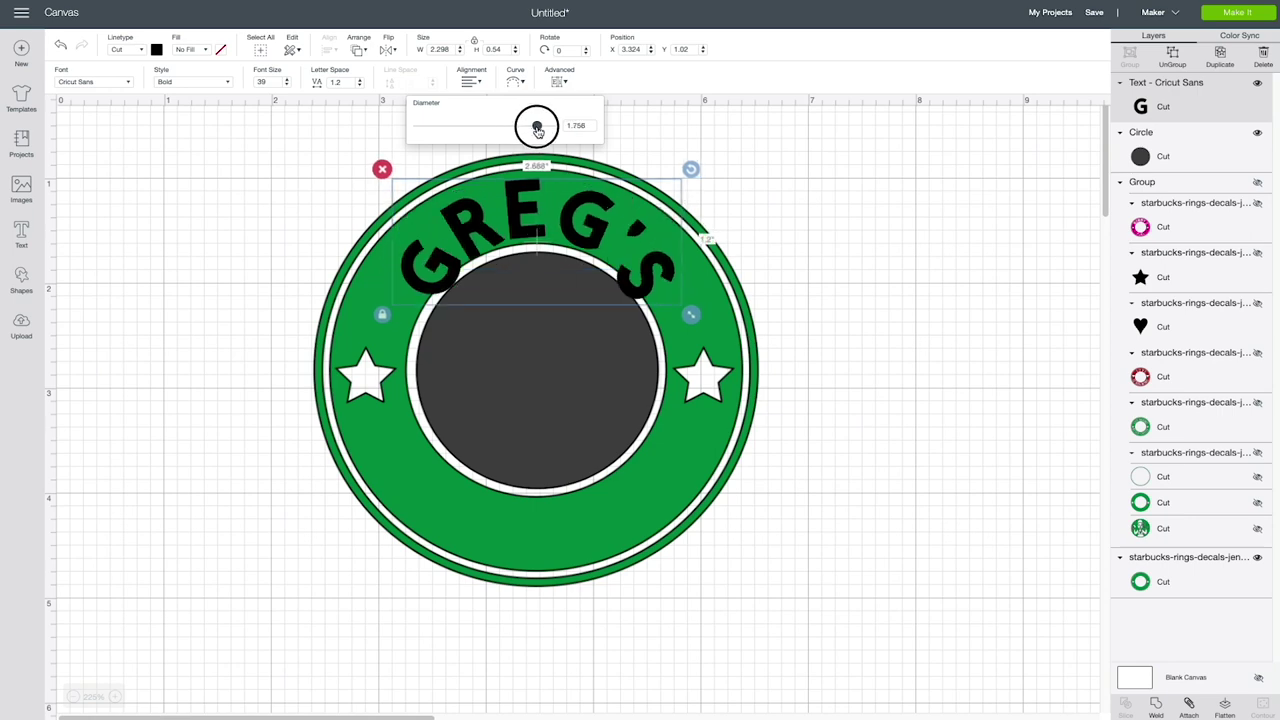
{"action": "left_click_drag", "start_coordinate": [537, 128], "coordinate": [532, 132]}
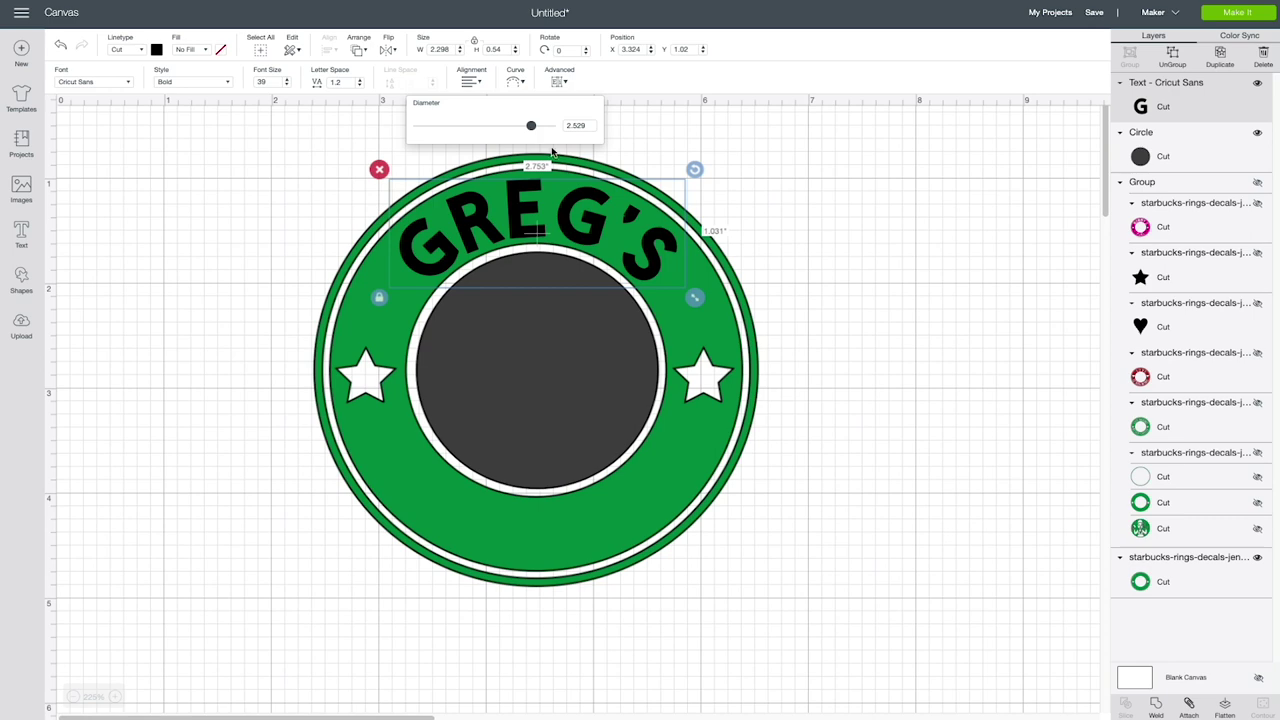
{"action": "left_click", "coordinate": [770, 198]}
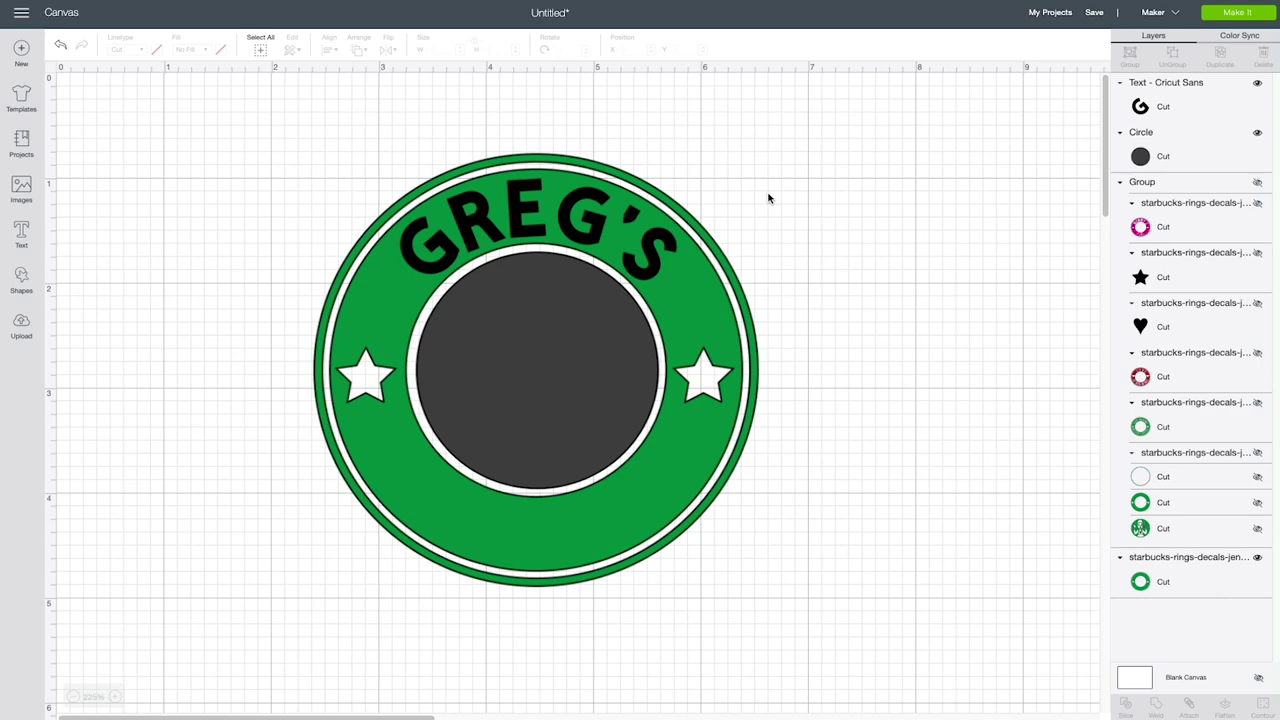
Step: Nudge the curved name within the upper band to about X 3.24, Y 1.00 inches
{"action": "mouse_move", "coordinate": [527, 212]}
{"action": "left_mouse_down"}
{"action": "mouse_move", "coordinate": [705, 160]}
{"action": "mouse_move", "coordinate": [420, 176]}
{"action": "mouse_move", "coordinate": [736, 216]}
{"action": "mouse_move", "coordinate": [484, 185]}
{"action": "mouse_move", "coordinate": [532, 208]}
{"action": "left_mouse_up"}
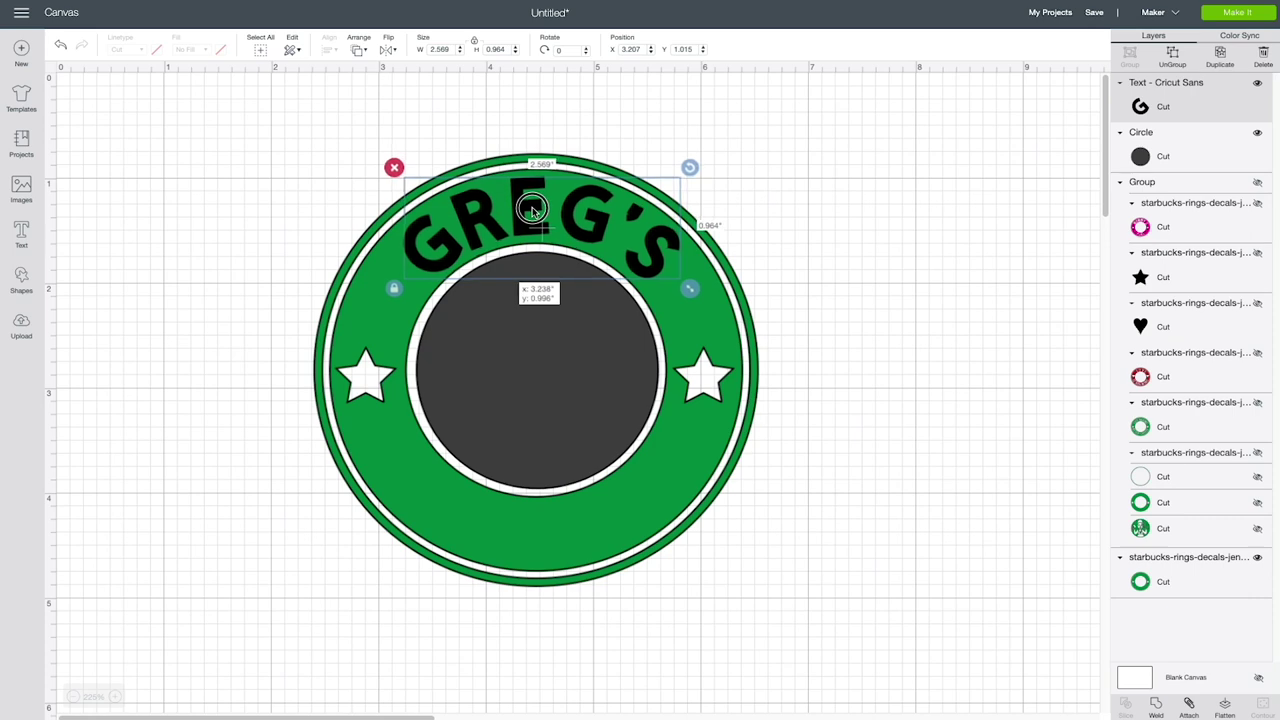
{"action": "left_click_drag", "start_coordinate": [533, 209], "coordinate": [534, 212]}
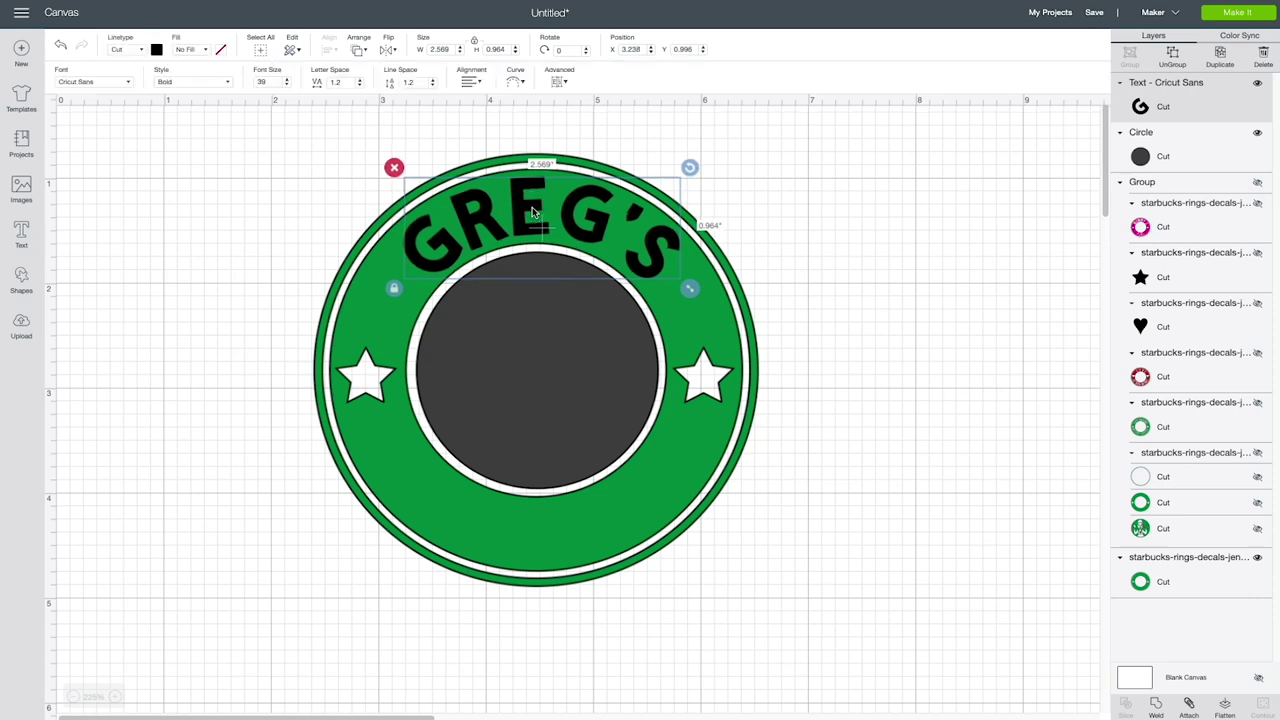
{"action": "left_click", "coordinate": [386, 124]}
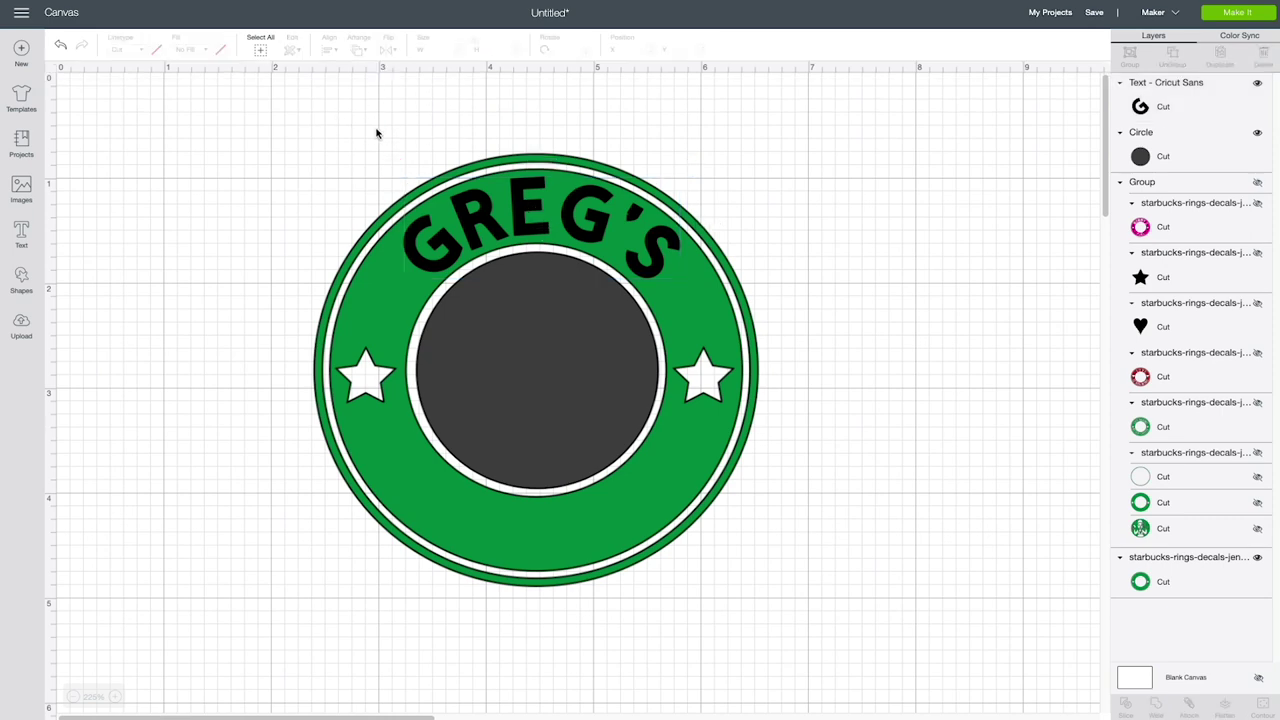
Step: Slice the curved name out of the green ring and delete the black and green leftover letter pieces
{"action": "left_click_drag", "start_coordinate": [368, 117], "coordinate": [731, 234]}
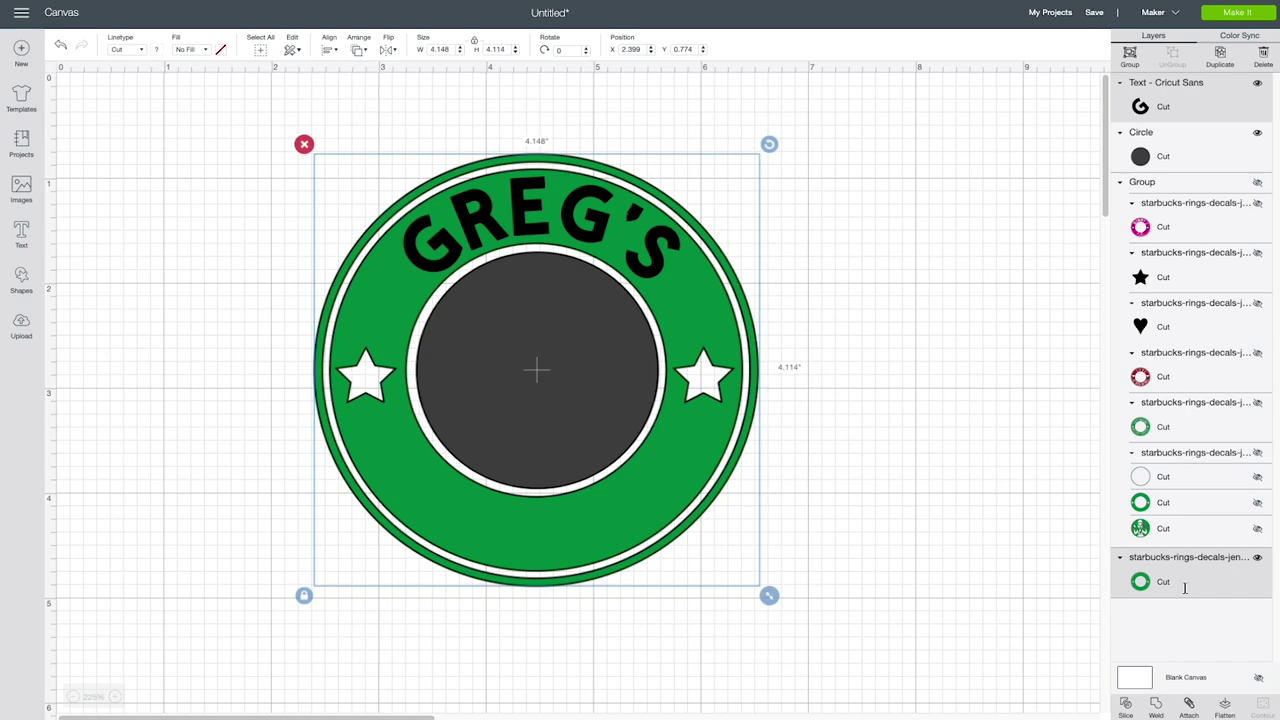
{"action": "left_click", "coordinate": [1126, 706]}
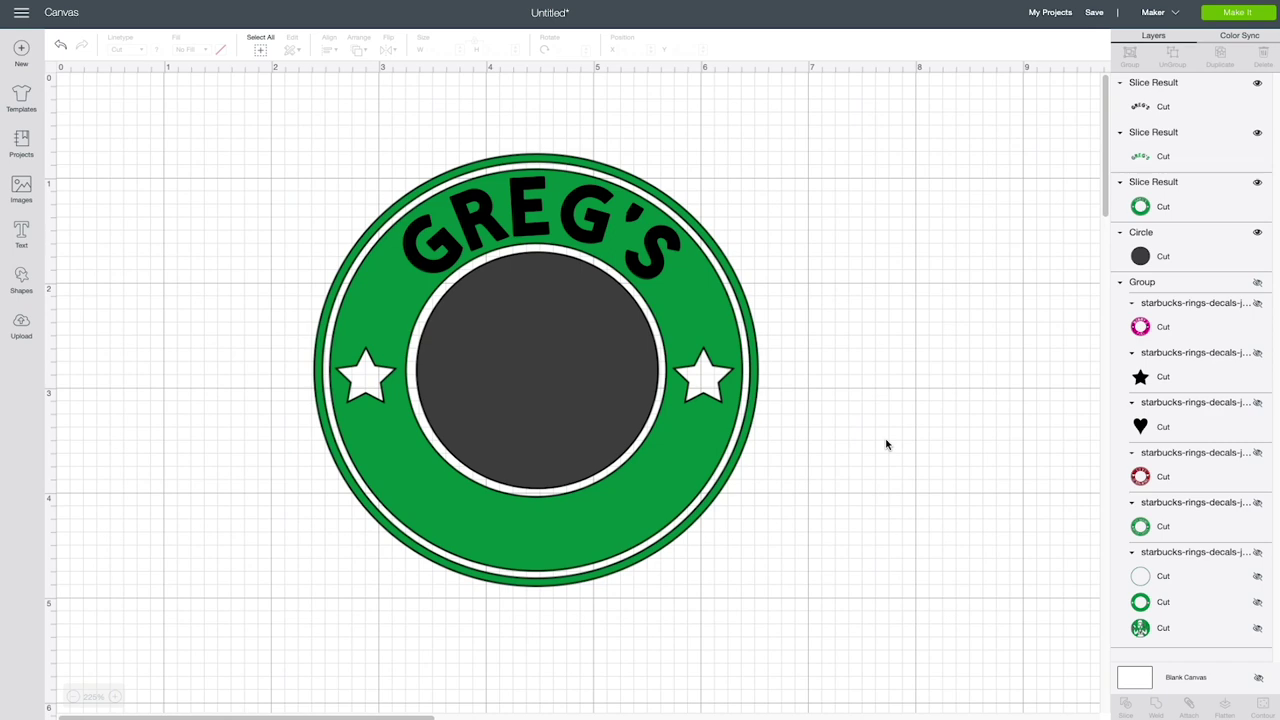
{"action": "left_click", "coordinate": [602, 200]}
{"action": "left_click_drag", "start_coordinate": [602, 200], "coordinate": [958, 141]}
{"action": "left_click_drag", "start_coordinate": [560, 213], "coordinate": [945, 224]}
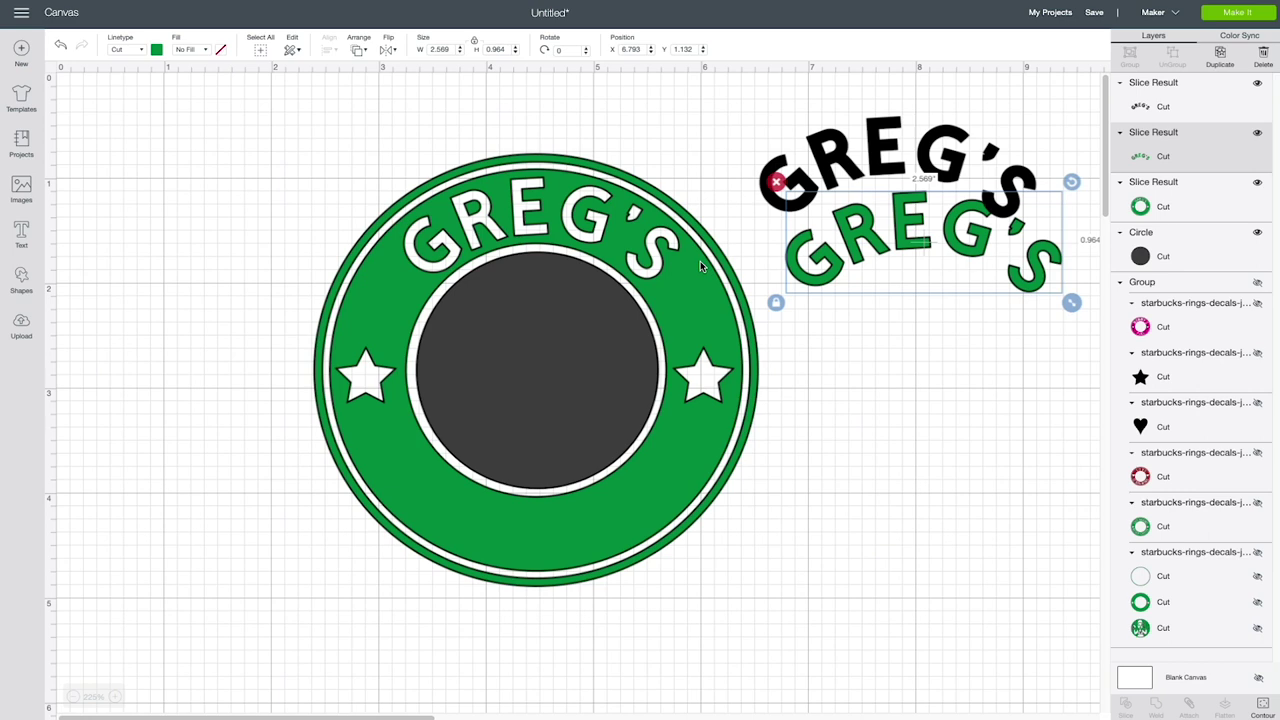
{"action": "left_click_drag", "start_coordinate": [1014, 96], "coordinate": [908, 298]}
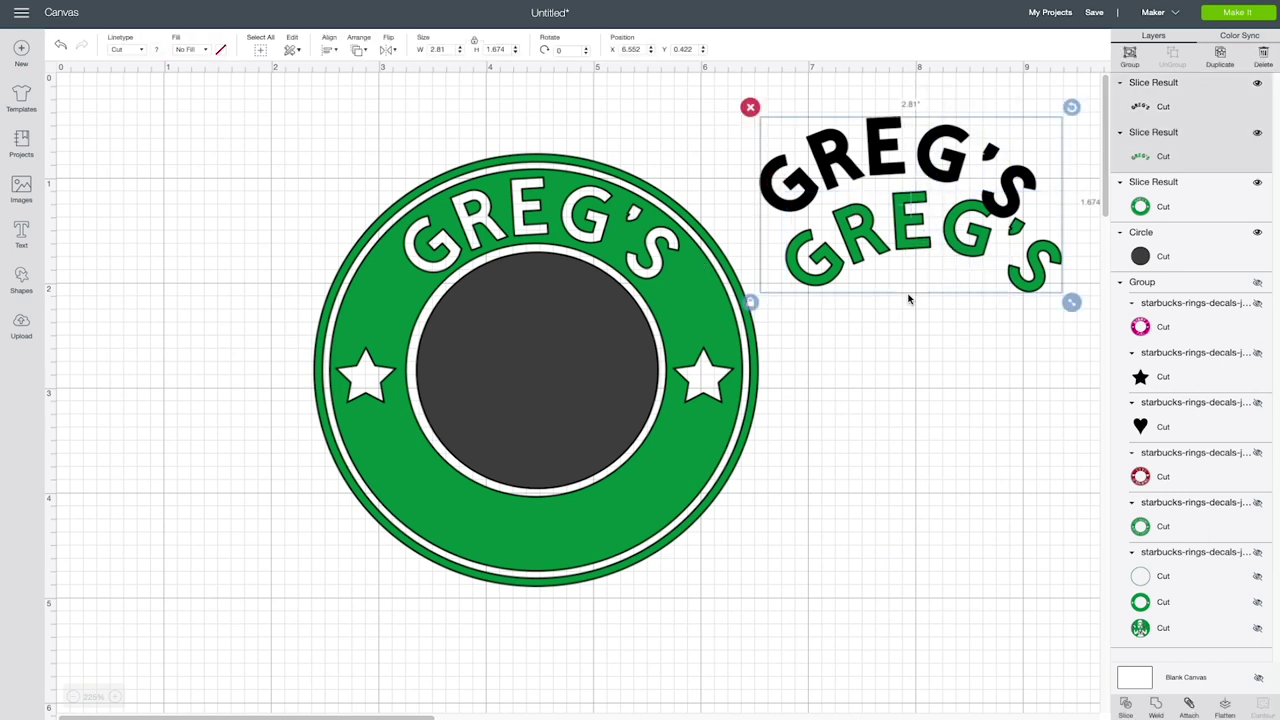
{"action": "key", "text": "Delete"}
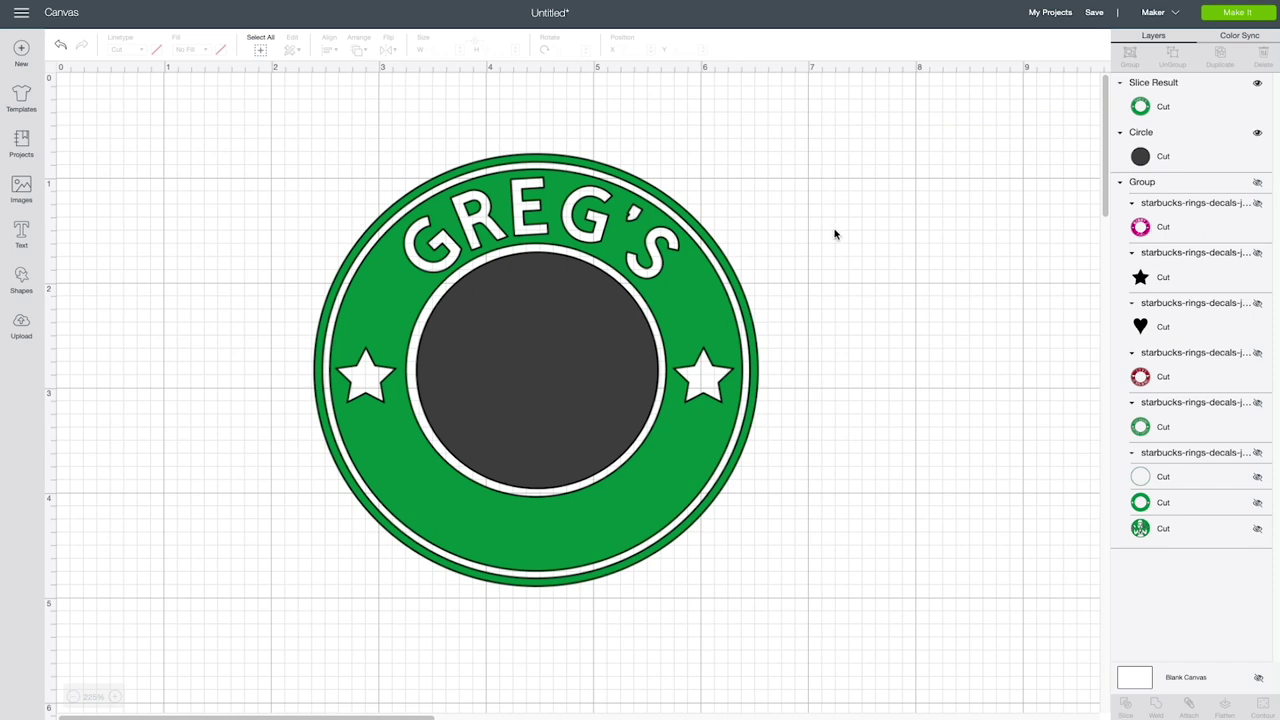
Step: Add the text COFFEE, place it on the ring's lower band and shrink it to about 2.6 inches wide
{"action": "left_click", "coordinate": [21, 233]}
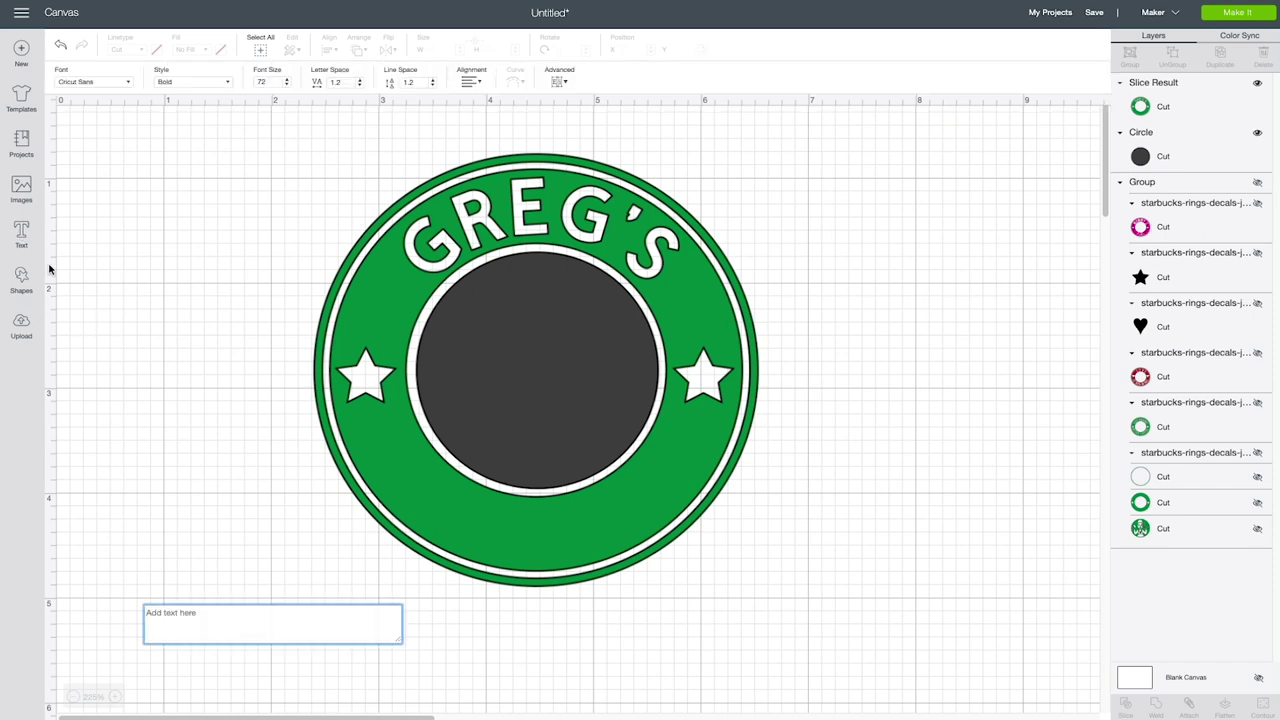
{"action": "type", "text": "COFFEE"}
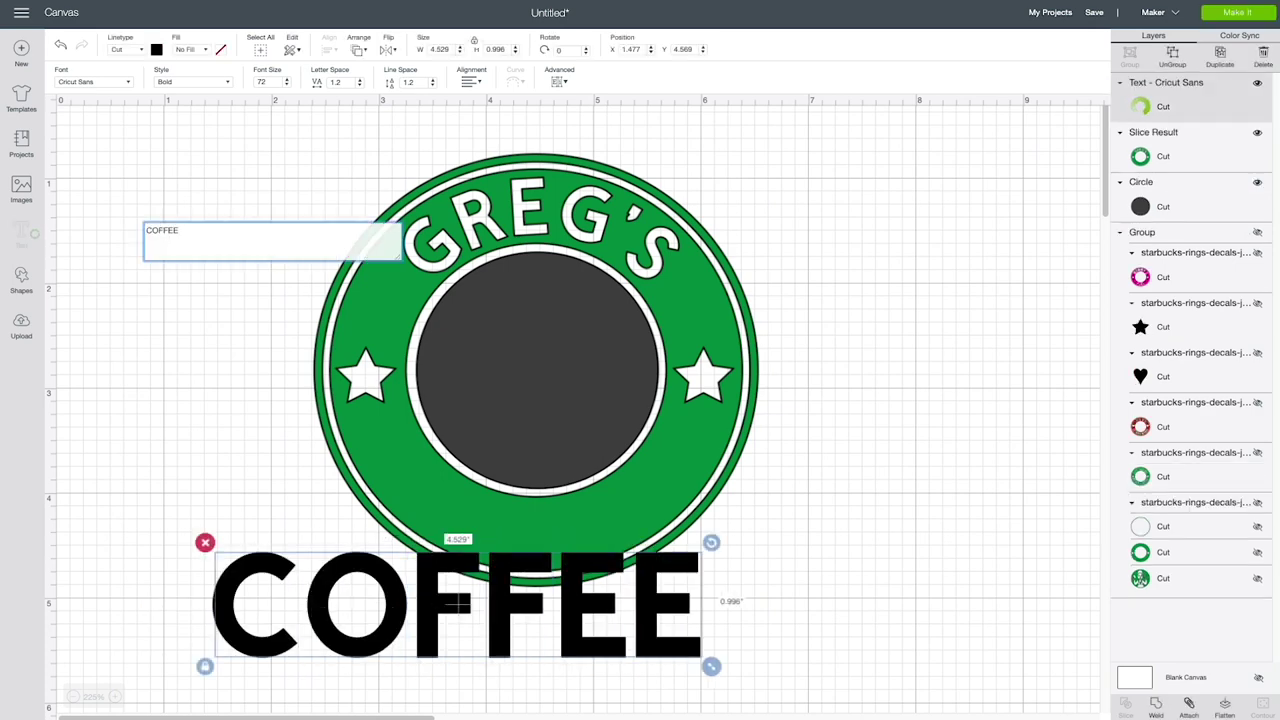
{"action": "left_click_drag", "start_coordinate": [646, 660], "coordinate": [576, 501]}
{"action": "left_click_drag", "start_coordinate": [463, 500], "coordinate": [542, 529]}
{"action": "left_click_drag", "start_coordinate": [667, 577], "coordinate": [652, 572]}
Step: Try font size 35 for the COFFEE text and shift it toward the ring's horizontal center
{"action": "double_click", "coordinate": [279, 83]}
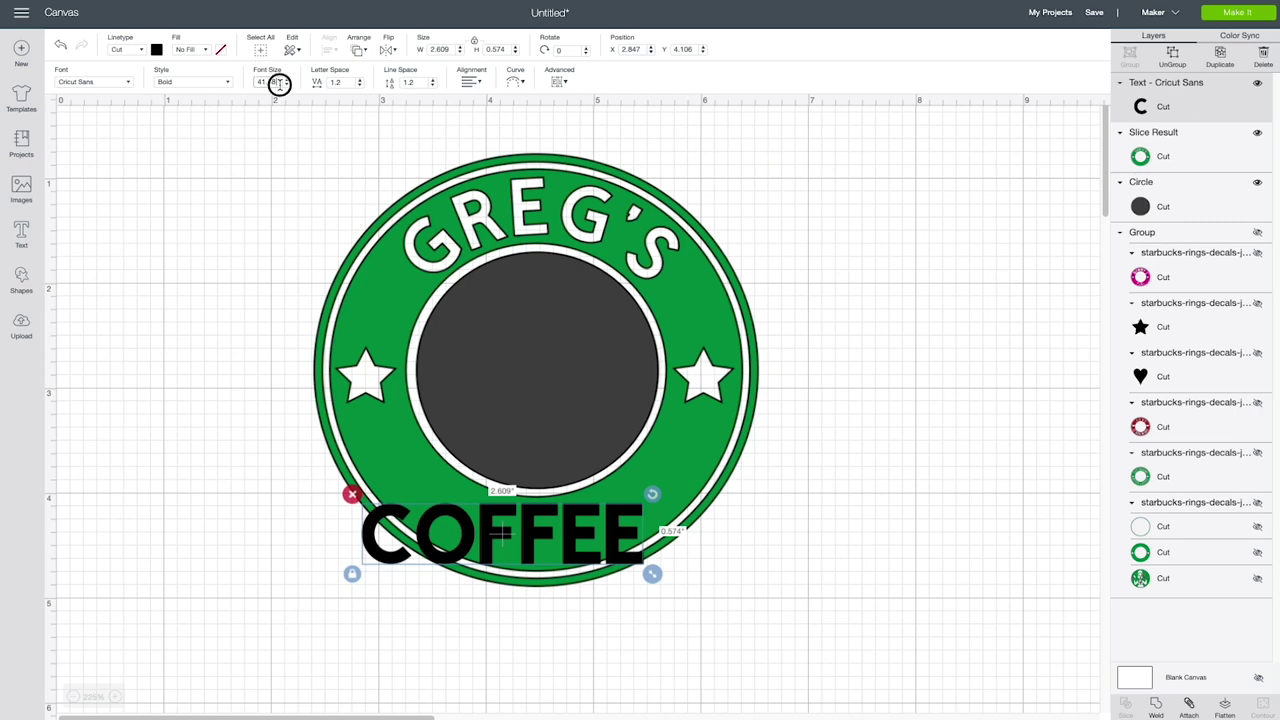
{"action": "type", "text": "35"}
{"action": "left_click_drag", "start_coordinate": [501, 532], "coordinate": [538, 538]}
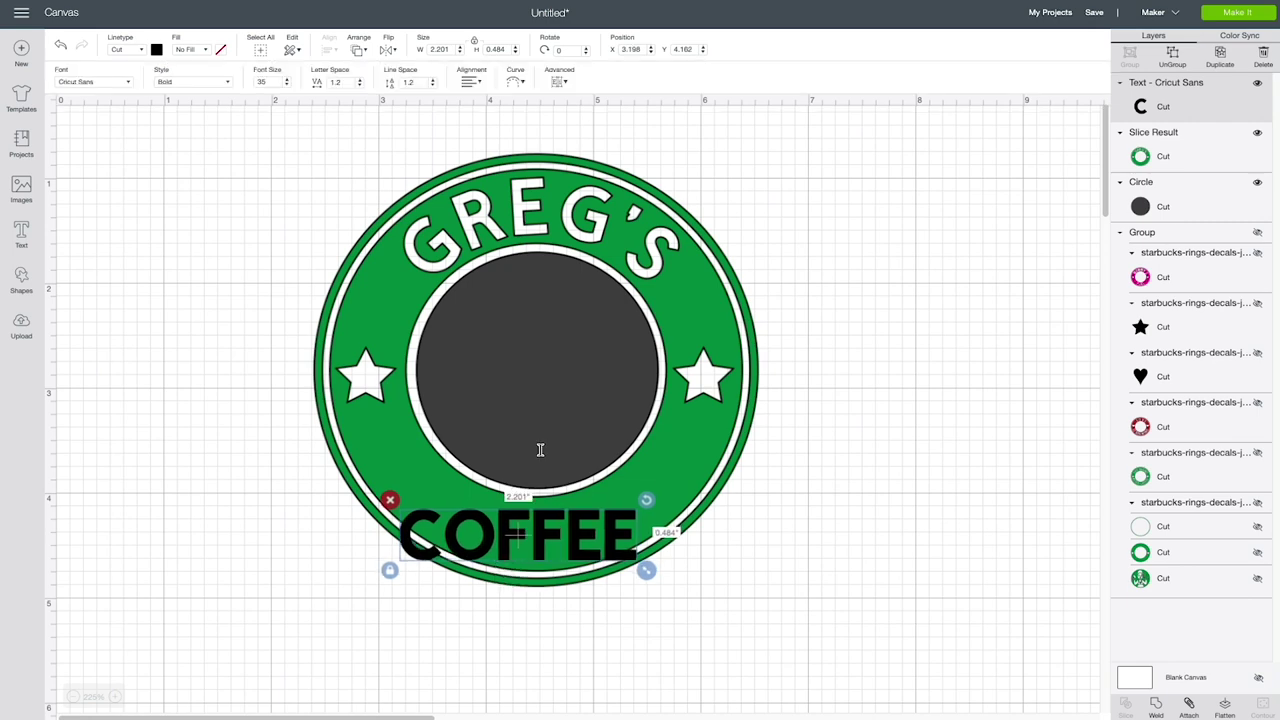
Step: Set the COFFEE text's font size to 40 and reposition it on the ring's lower band
{"action": "left_click", "coordinate": [268, 82]}
{"action": "type", "text": "40"}
{"action": "key", "text": "Return"}
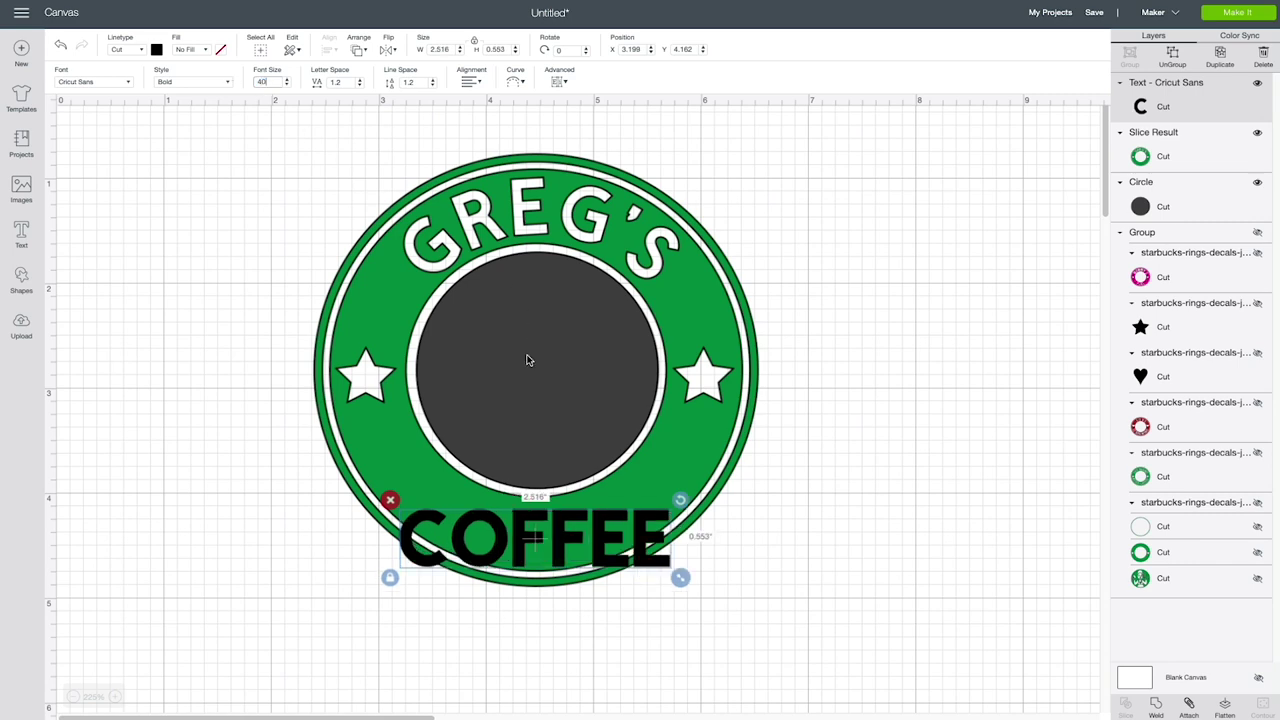
{"action": "left_click_drag", "start_coordinate": [564, 542], "coordinate": [549, 538]}
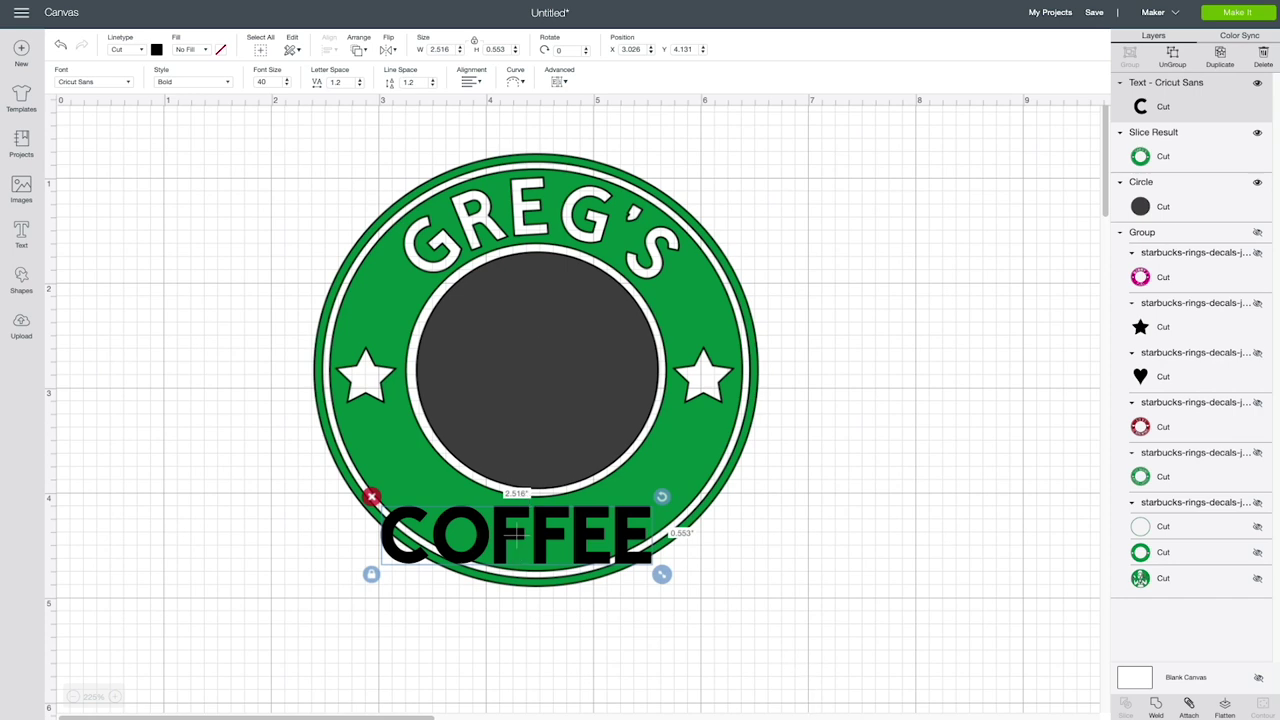
Step: Center the COFFEE text horizontally on the green ring
{"action": "left_click_drag", "start_coordinate": [712, 657], "coordinate": [363, 566]}
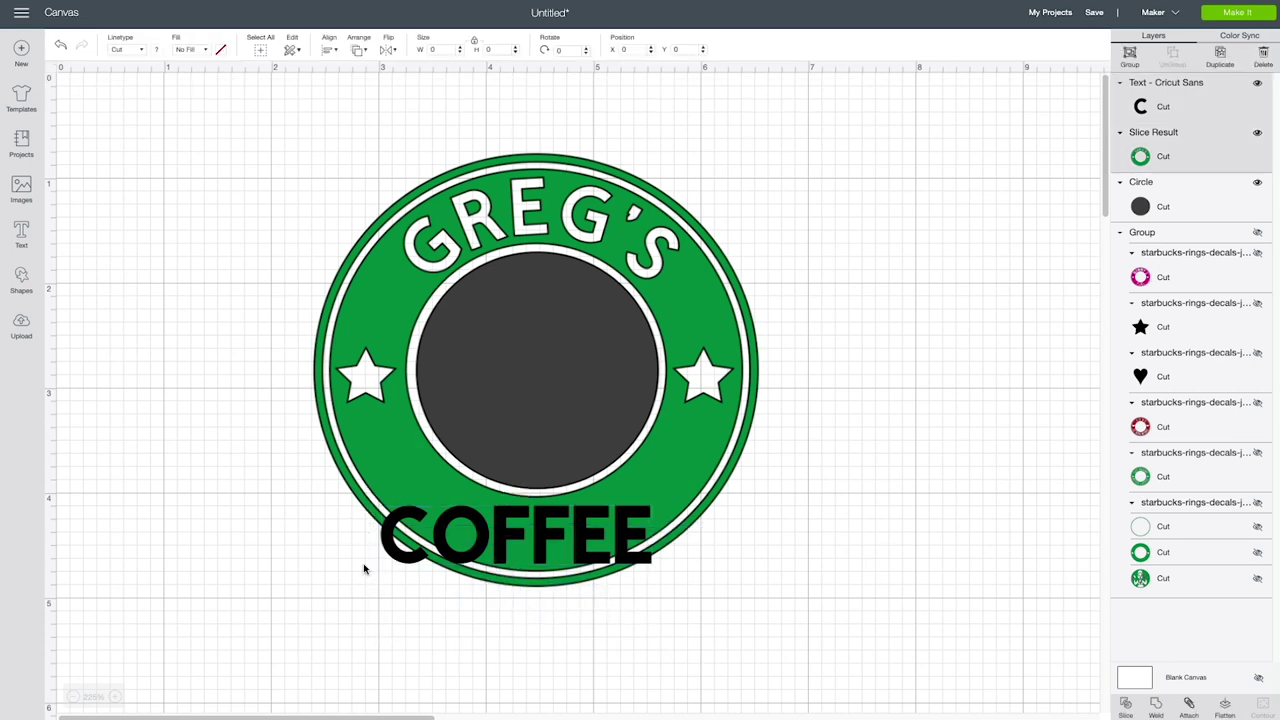
{"action": "left_click", "coordinate": [339, 51]}
{"action": "left_click", "coordinate": [345, 106]}
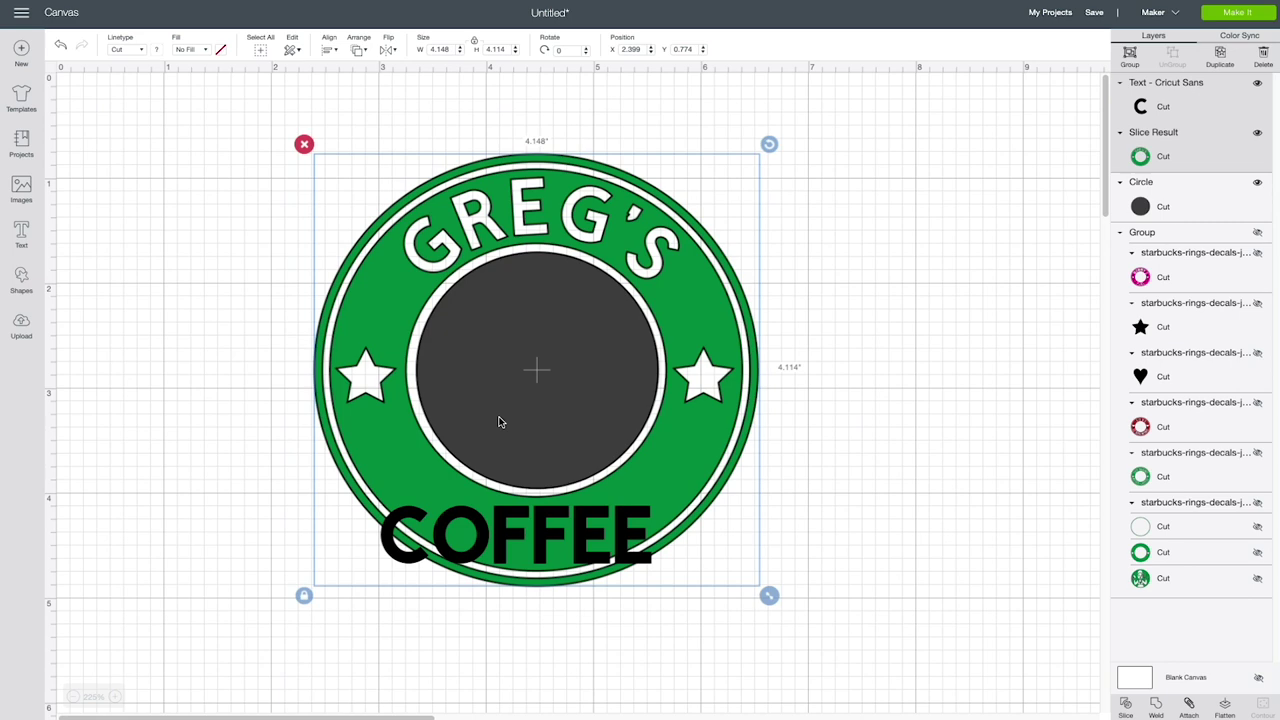
{"action": "left_click", "coordinate": [865, 660]}
Step: Curve the COFFEE text upward at both ends to follow the ring's lower band, with a diameter of about -2.504
{"action": "left_click", "coordinate": [613, 527]}
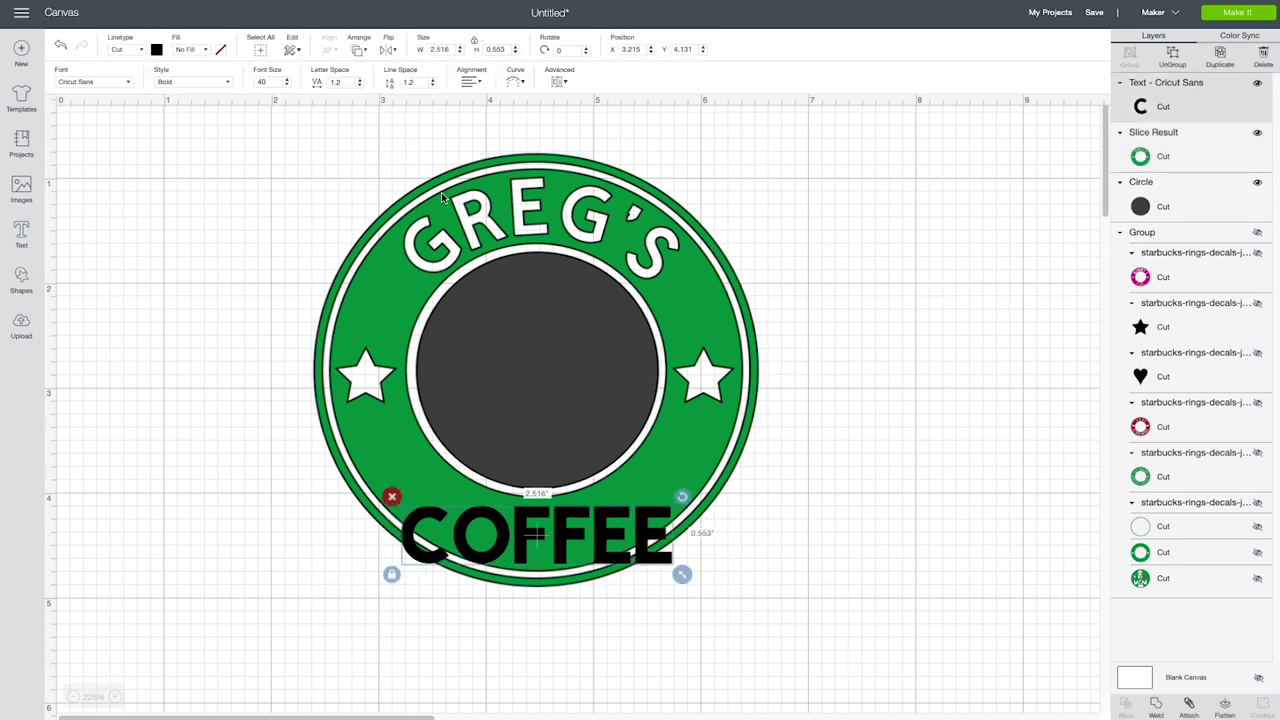
{"action": "left_click", "coordinate": [517, 84]}
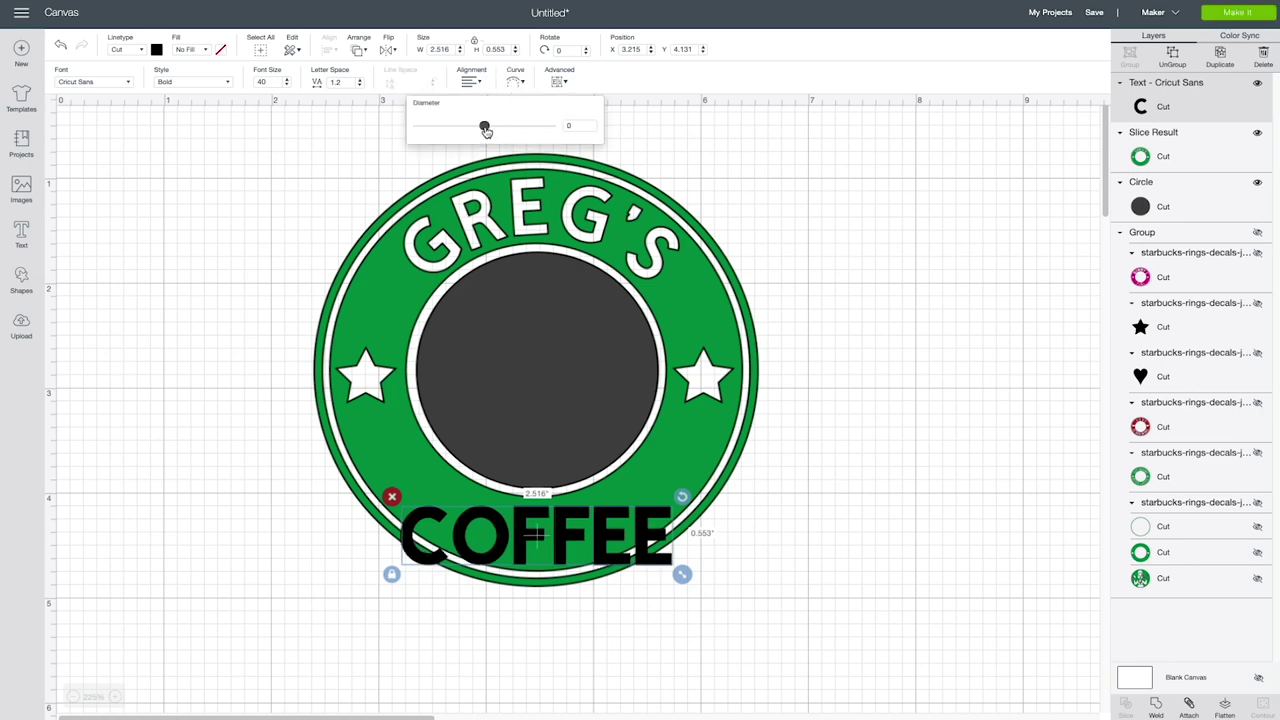
{"action": "left_click_drag", "start_coordinate": [484, 128], "coordinate": [437, 141]}
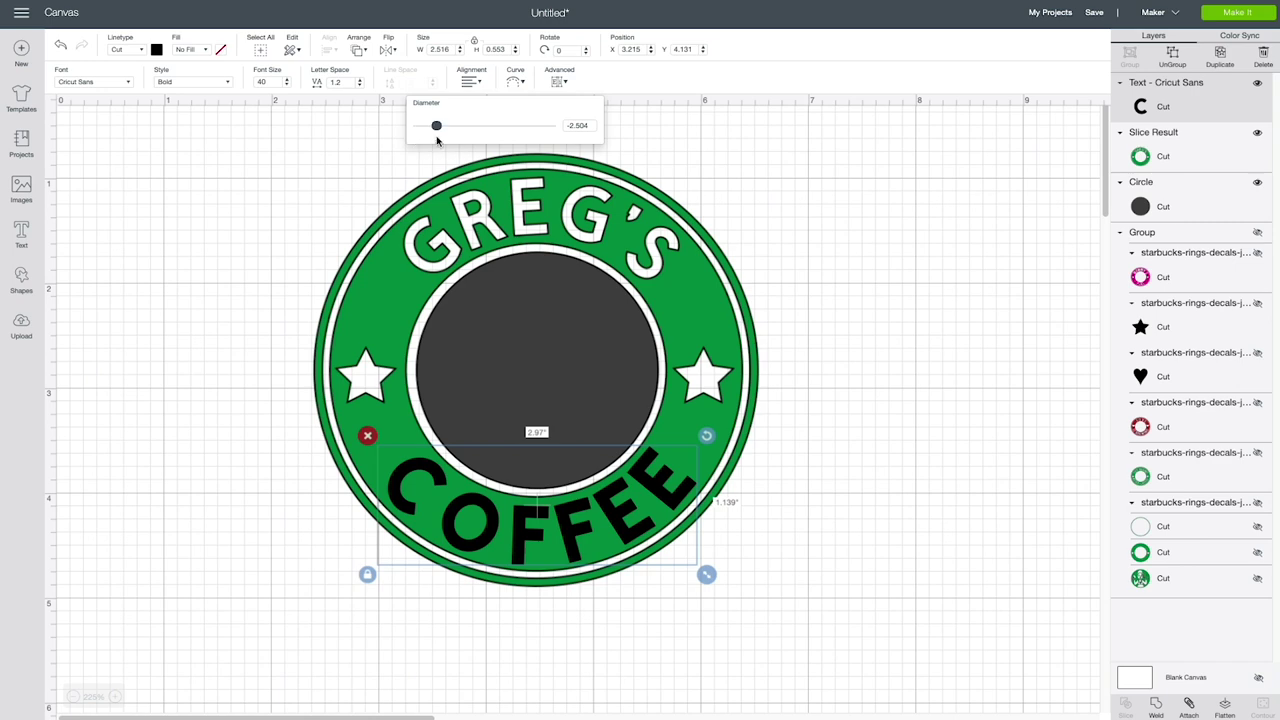
{"action": "left_click", "coordinate": [286, 449]}
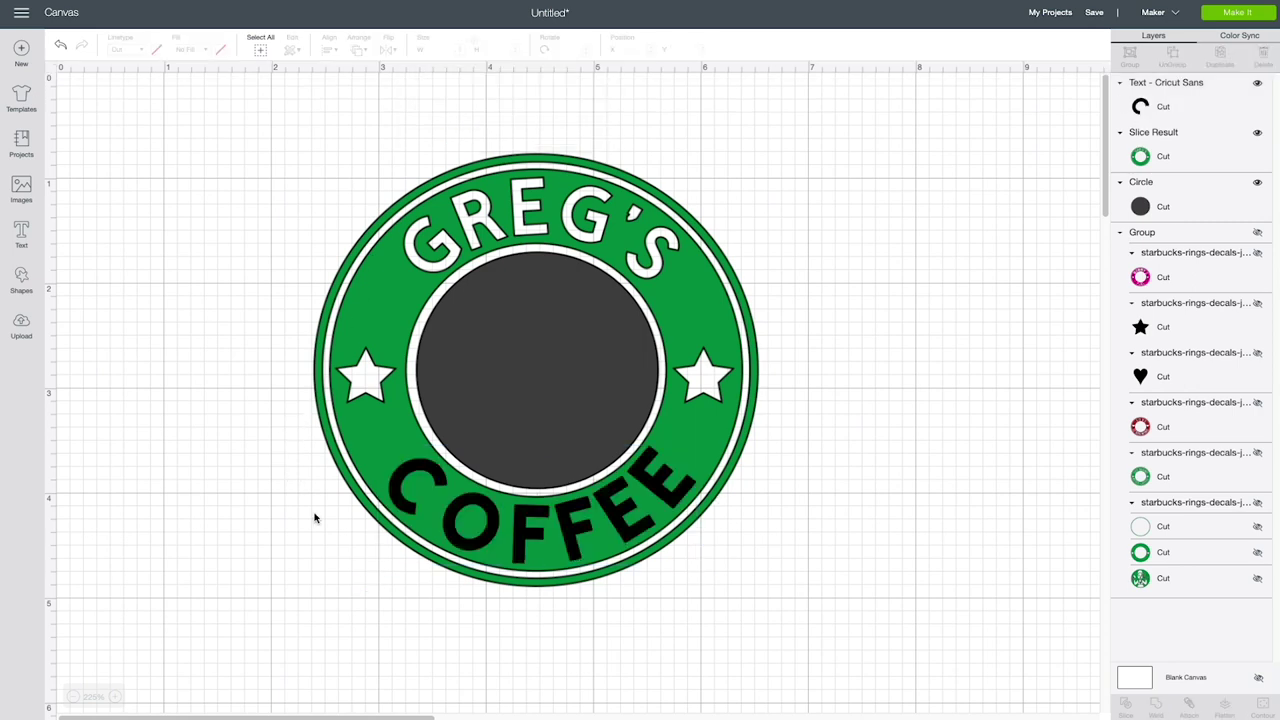
Step: Ungroup the curved COFFEE text to letters and move the O and C closer to the first F
{"action": "left_click", "coordinate": [531, 538]}
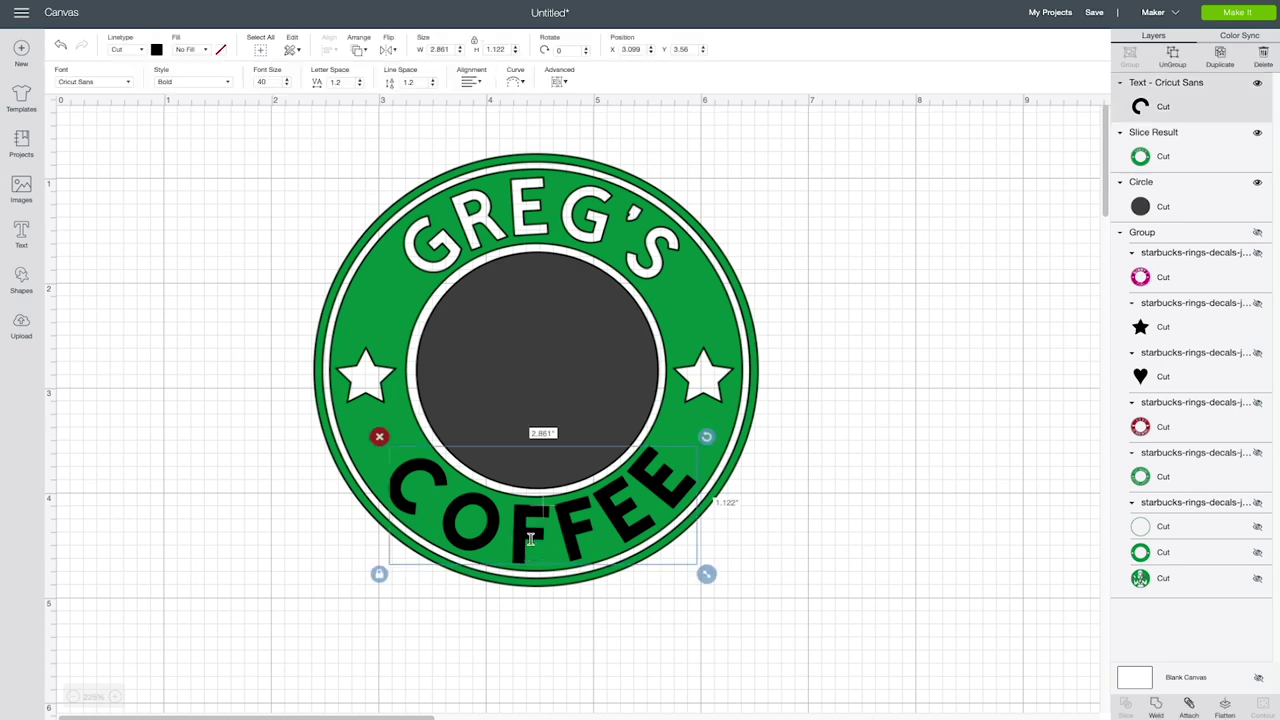
{"action": "left_click", "coordinate": [559, 80]}
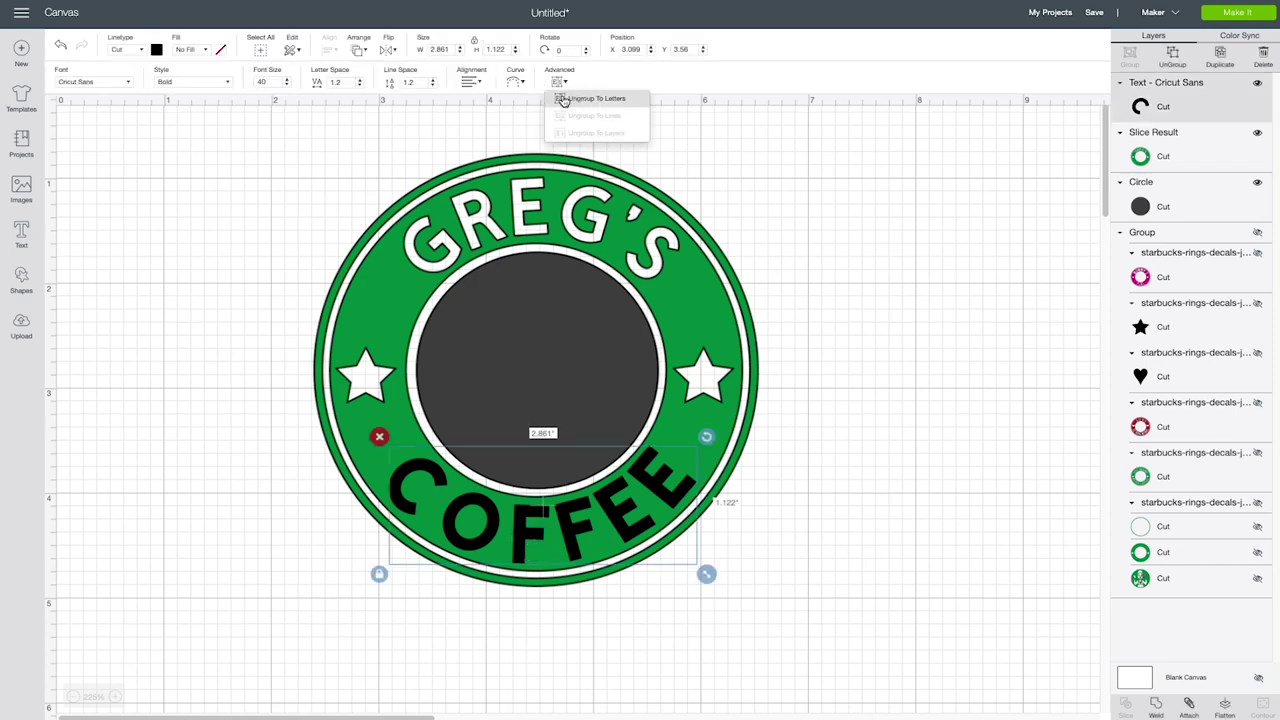
{"action": "left_click", "coordinate": [564, 95]}
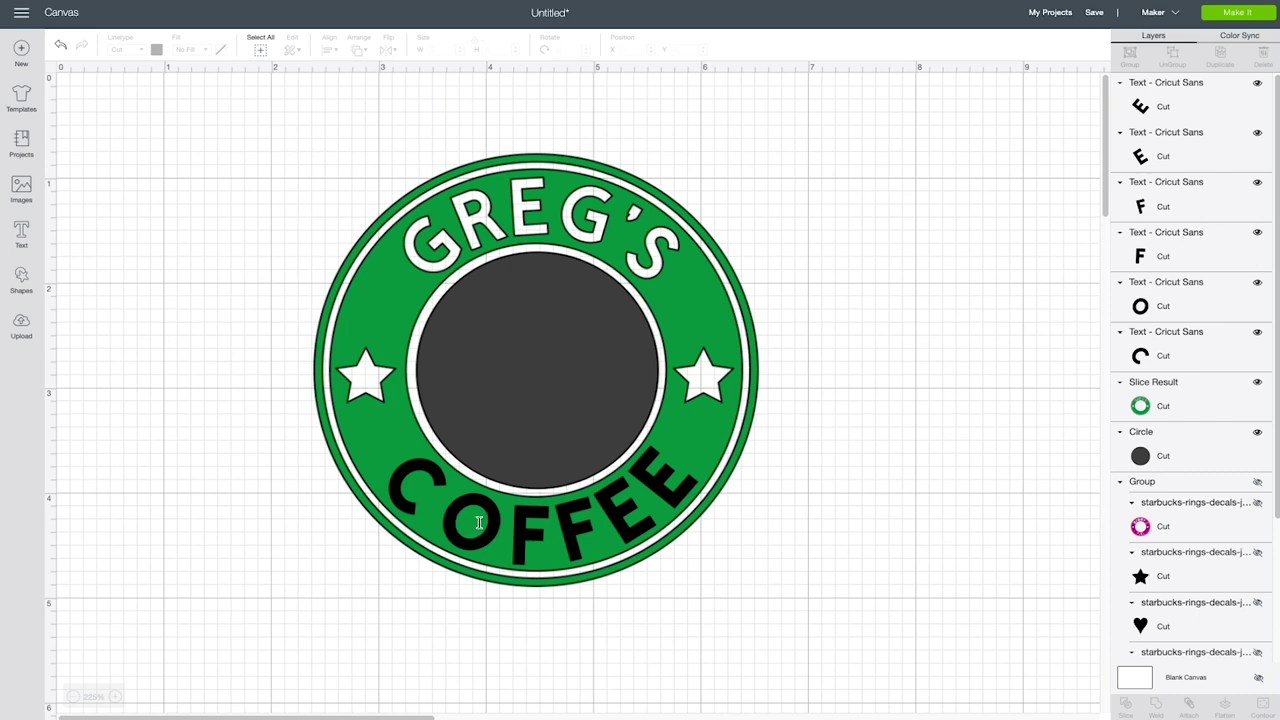
{"action": "left_click", "coordinate": [489, 530]}
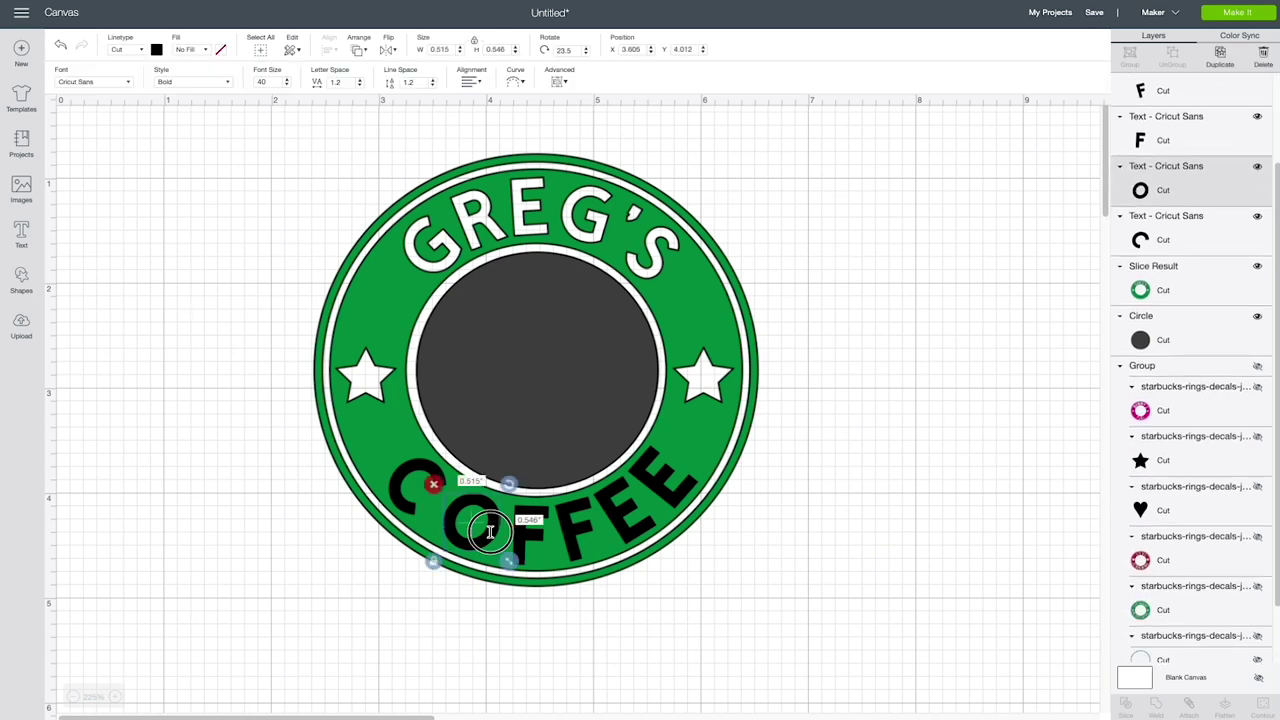
{"action": "left_click_drag", "start_coordinate": [489, 530], "coordinate": [497, 536]}
{"action": "left_click", "coordinate": [407, 472]}
{"action": "left_click_drag", "start_coordinate": [407, 472], "coordinate": [421, 481]}
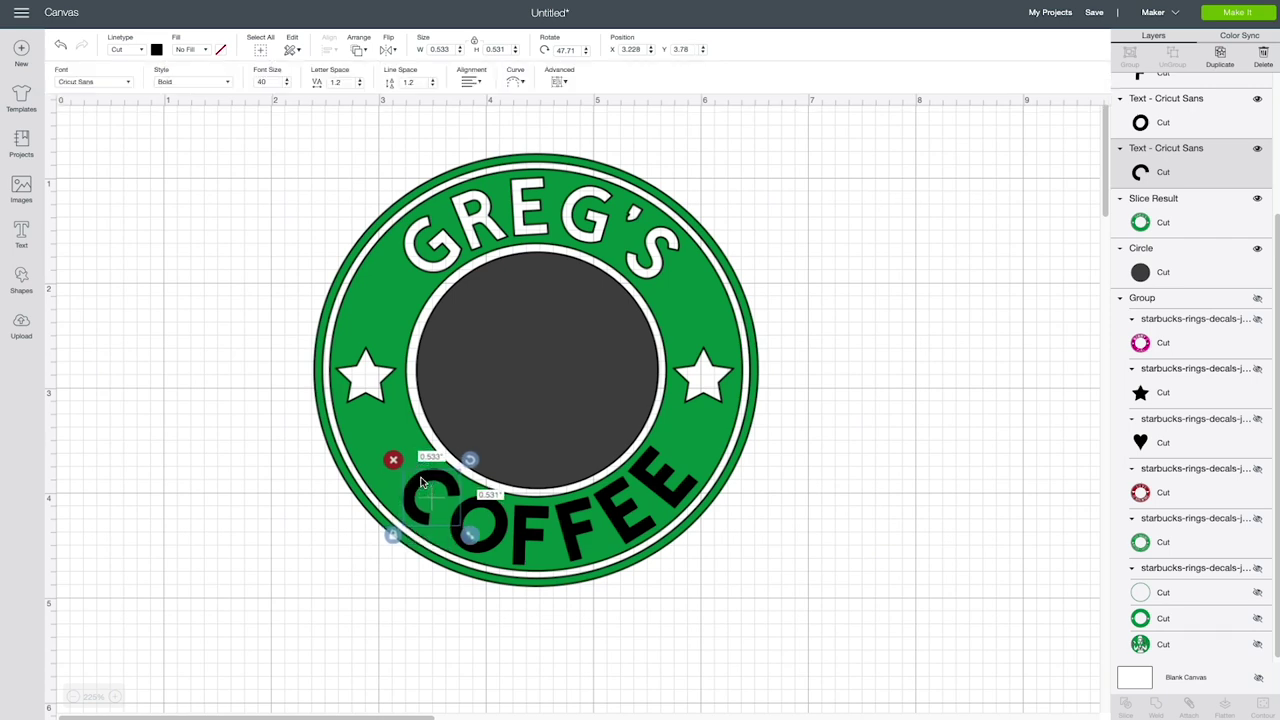
{"action": "left_click", "coordinate": [570, 646]}
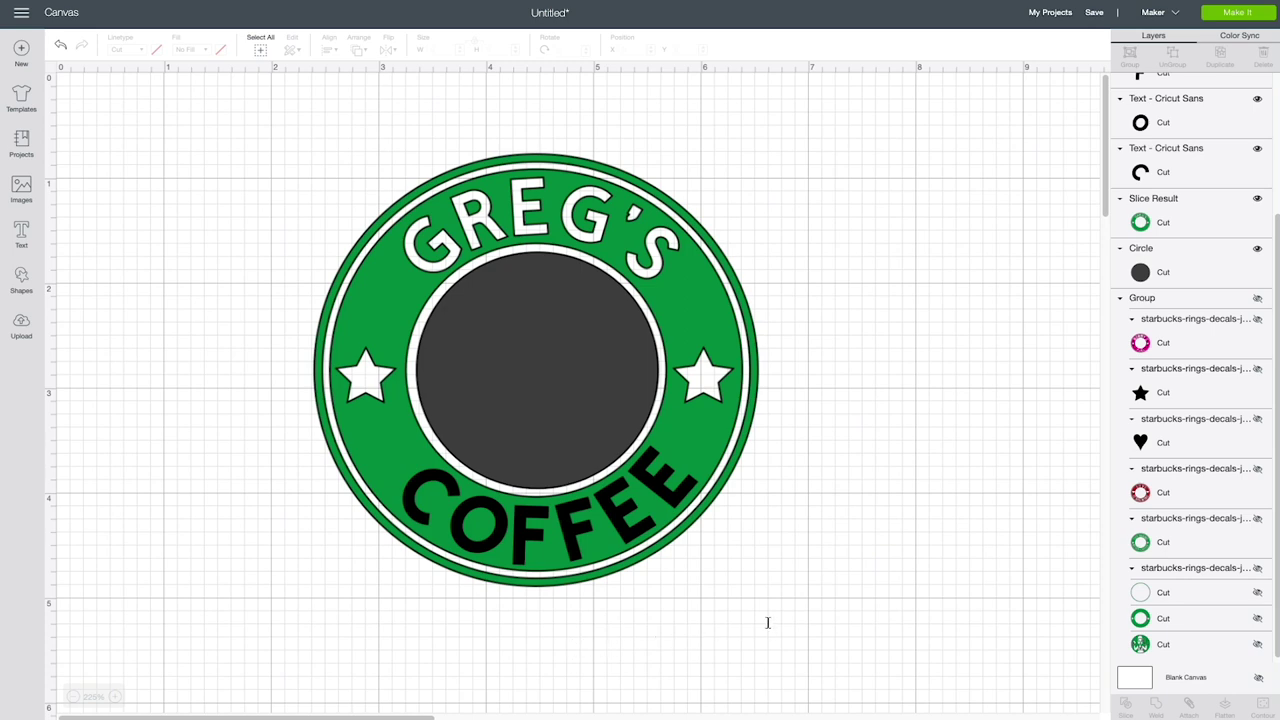
Step: Select all six COFFEE letters and weld them into one shape
{"action": "left_click", "coordinate": [436, 481]}
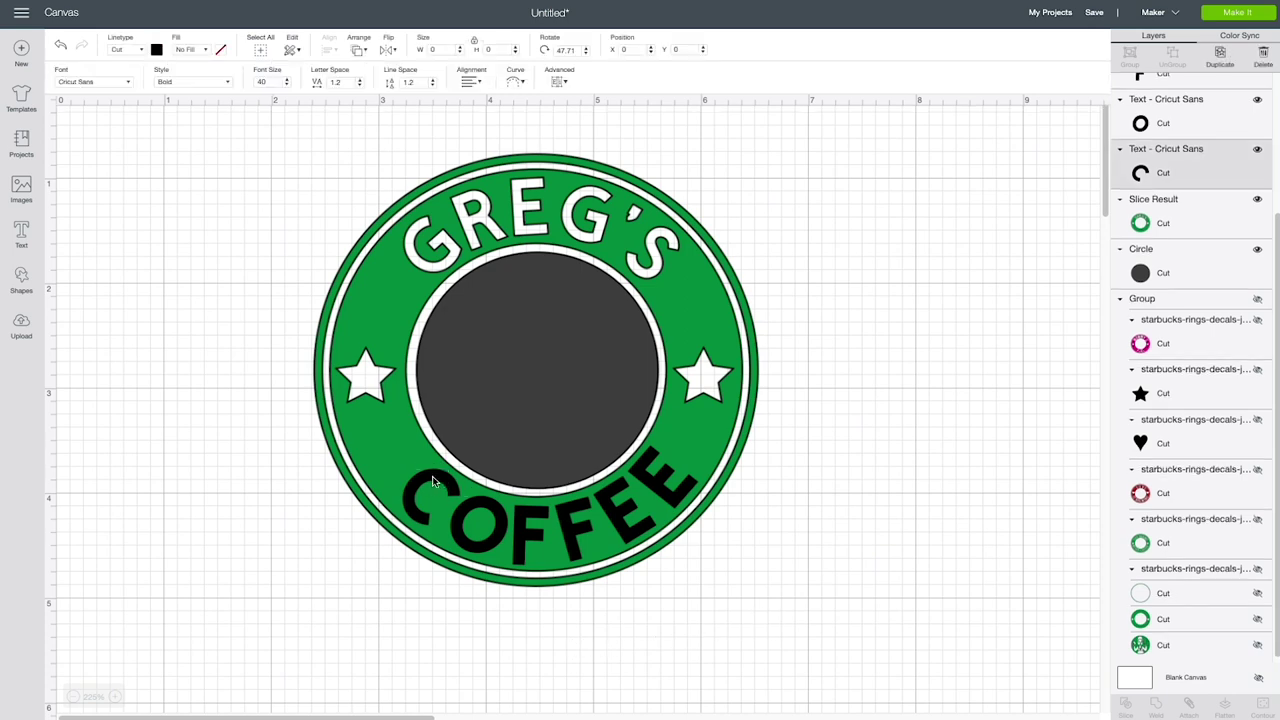
{"action": "left_click", "coordinate": [494, 537], "text": "shift"}
{"action": "left_click", "coordinate": [531, 534], "text": "shift"}
{"action": "left_click", "coordinate": [577, 520], "text": "shift"}
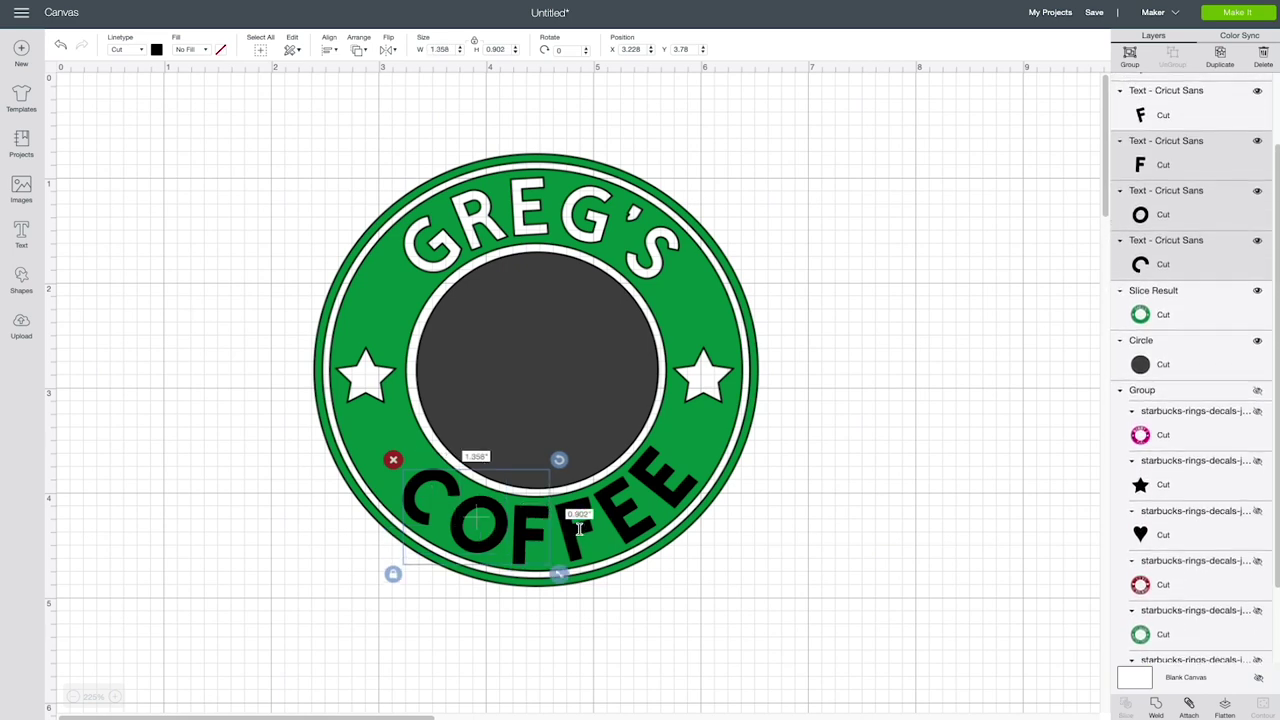
{"action": "left_click", "coordinate": [628, 523], "text": "shift"}
{"action": "left_click", "coordinate": [676, 497], "text": "shift"}
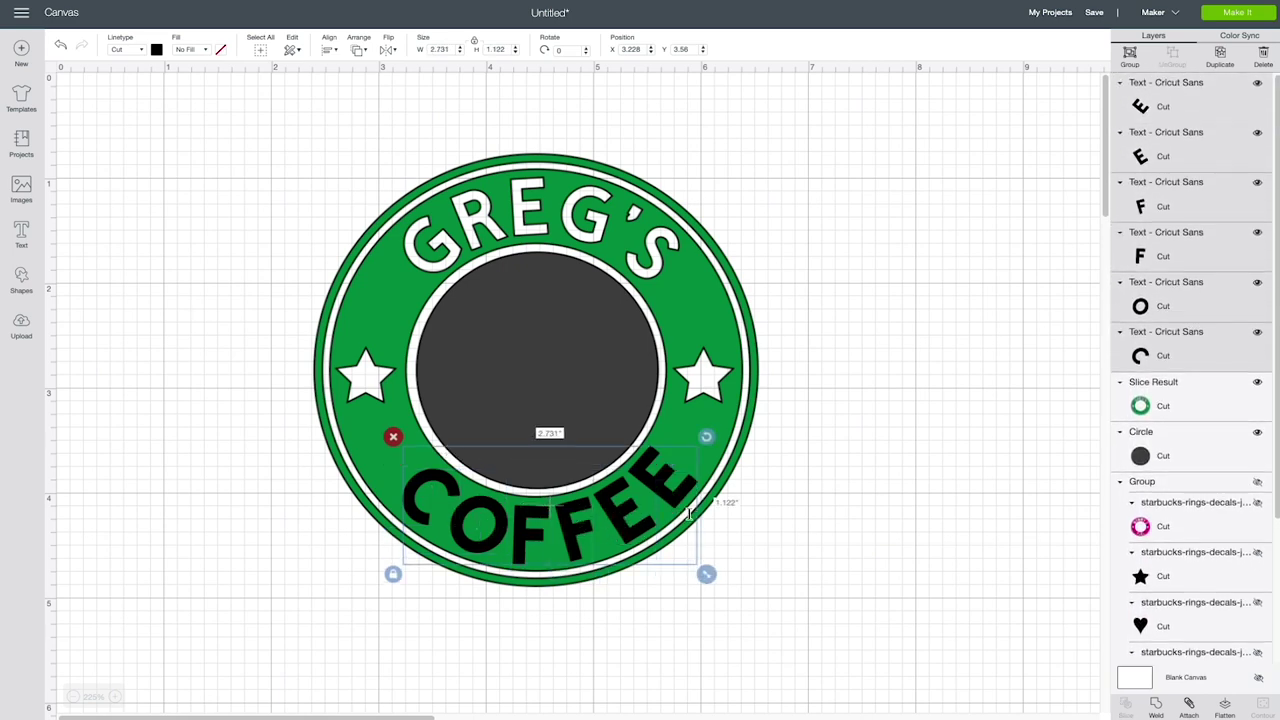
{"action": "left_click", "coordinate": [1156, 706]}
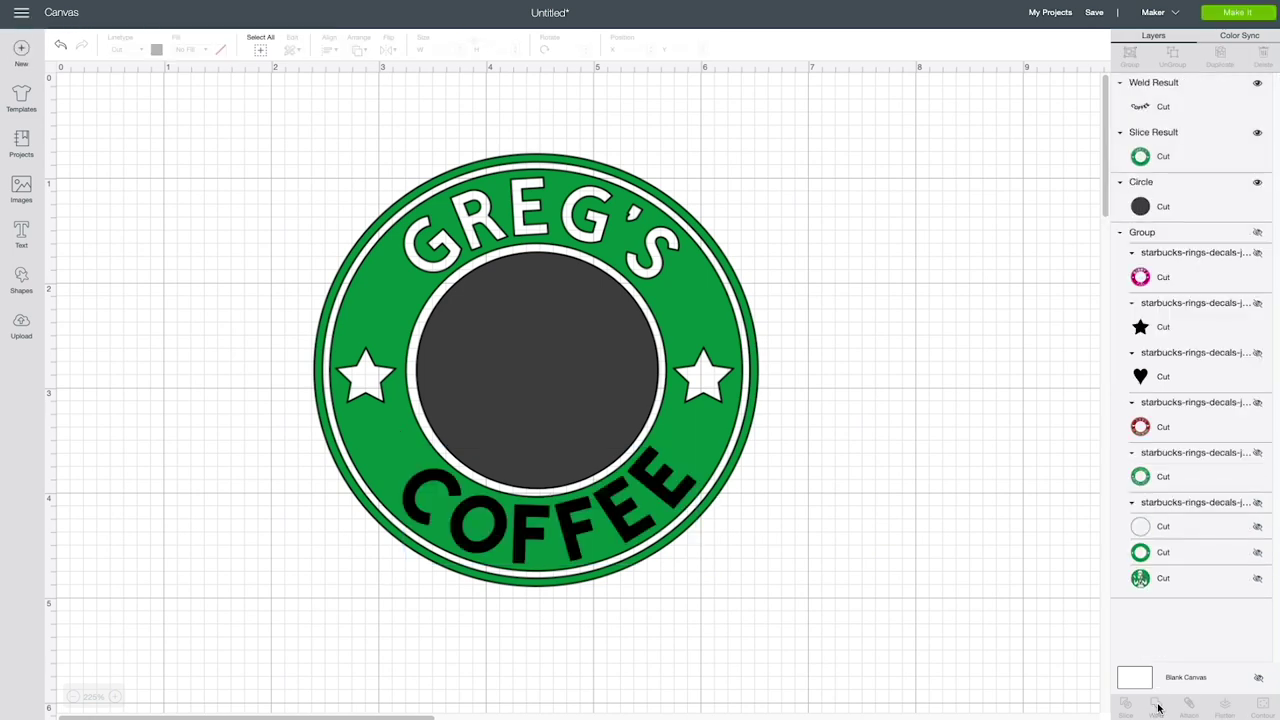
Step: Rotate the welded COFFEE word clockwise by about 4.9 degrees and recenter it on the ring's lower band
{"action": "left_click", "coordinate": [672, 498]}
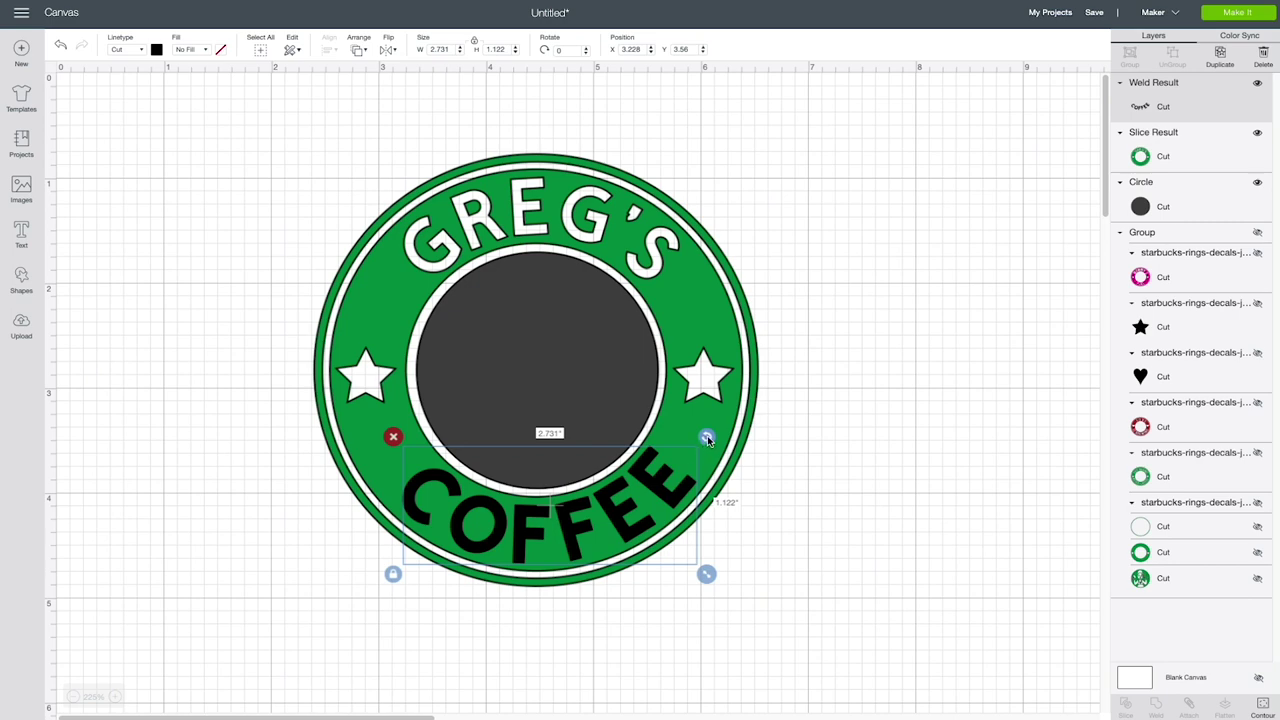
{"action": "left_click_drag", "start_coordinate": [707, 438], "coordinate": [698, 456]}
{"action": "left_click_drag", "start_coordinate": [606, 505], "coordinate": [596, 506]}
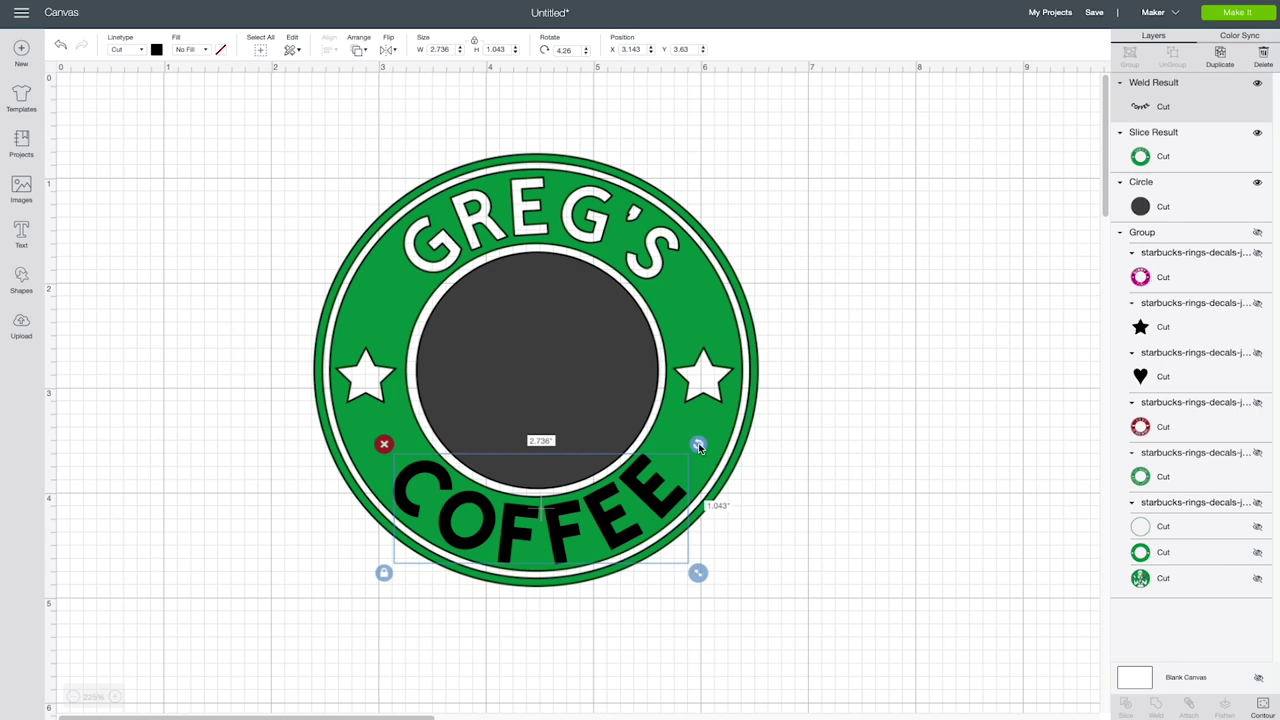
{"action": "left_click_drag", "start_coordinate": [698, 446], "coordinate": [697, 446]}
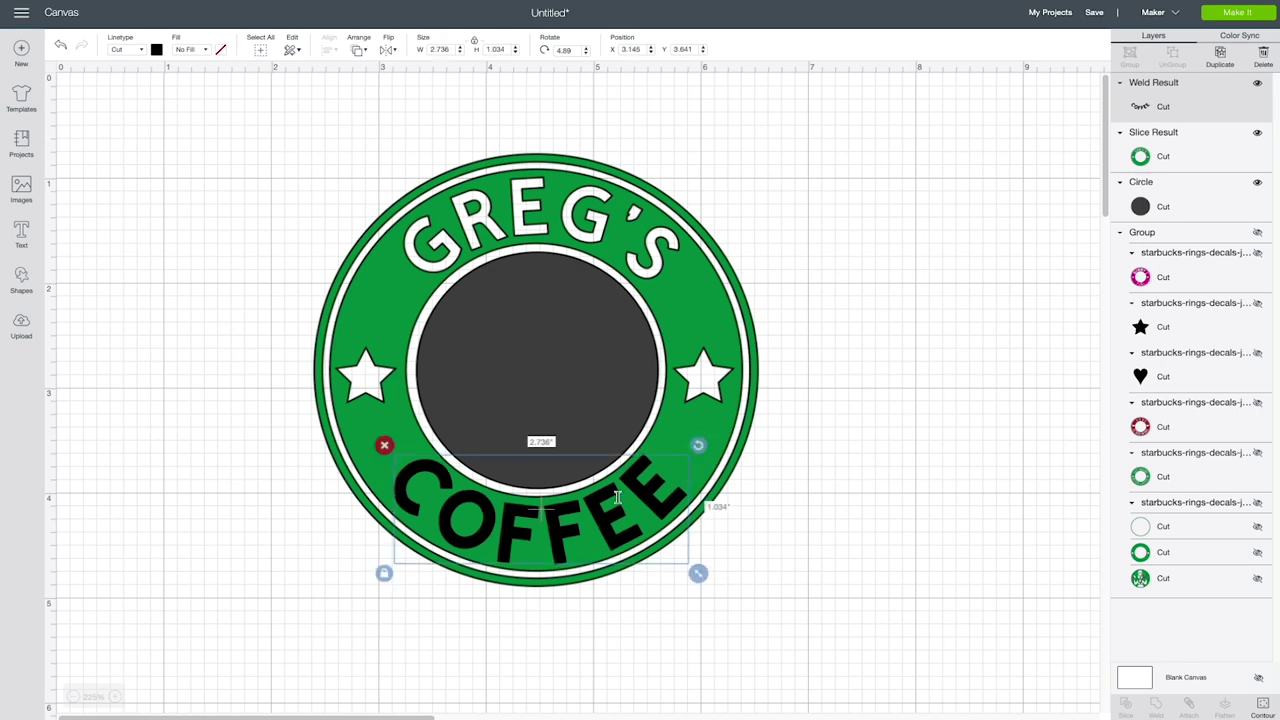
{"action": "left_click", "coordinate": [775, 628]}
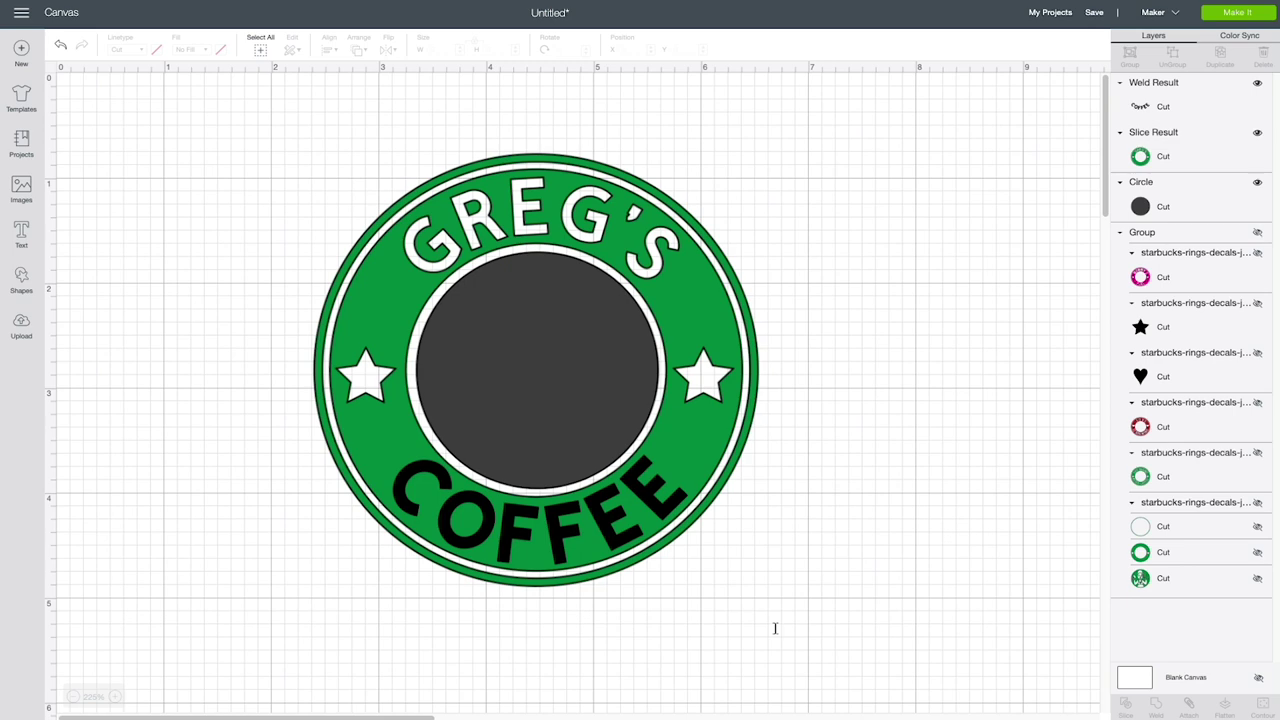
Step: Slice the welded COFFEE word out of the green ring and delete the black and green leftover letter pieces
{"action": "left_click", "coordinate": [562, 529]}
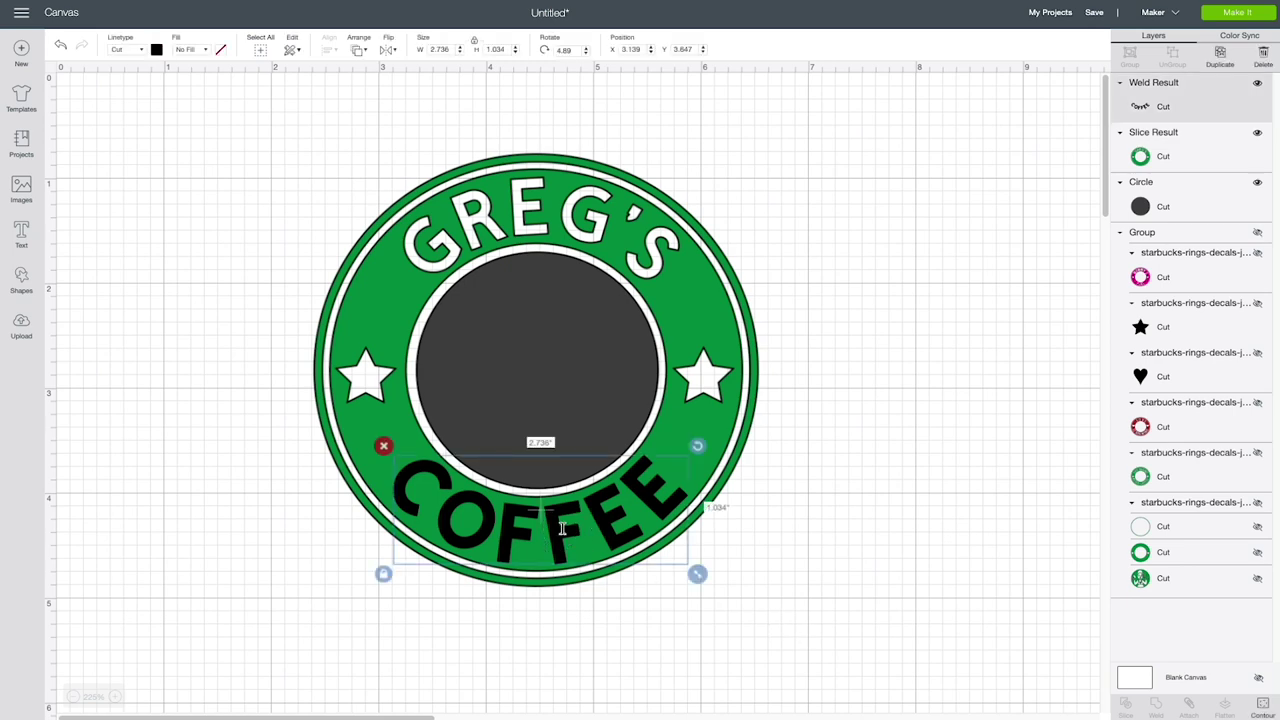
{"action": "left_click", "coordinate": [733, 465]}
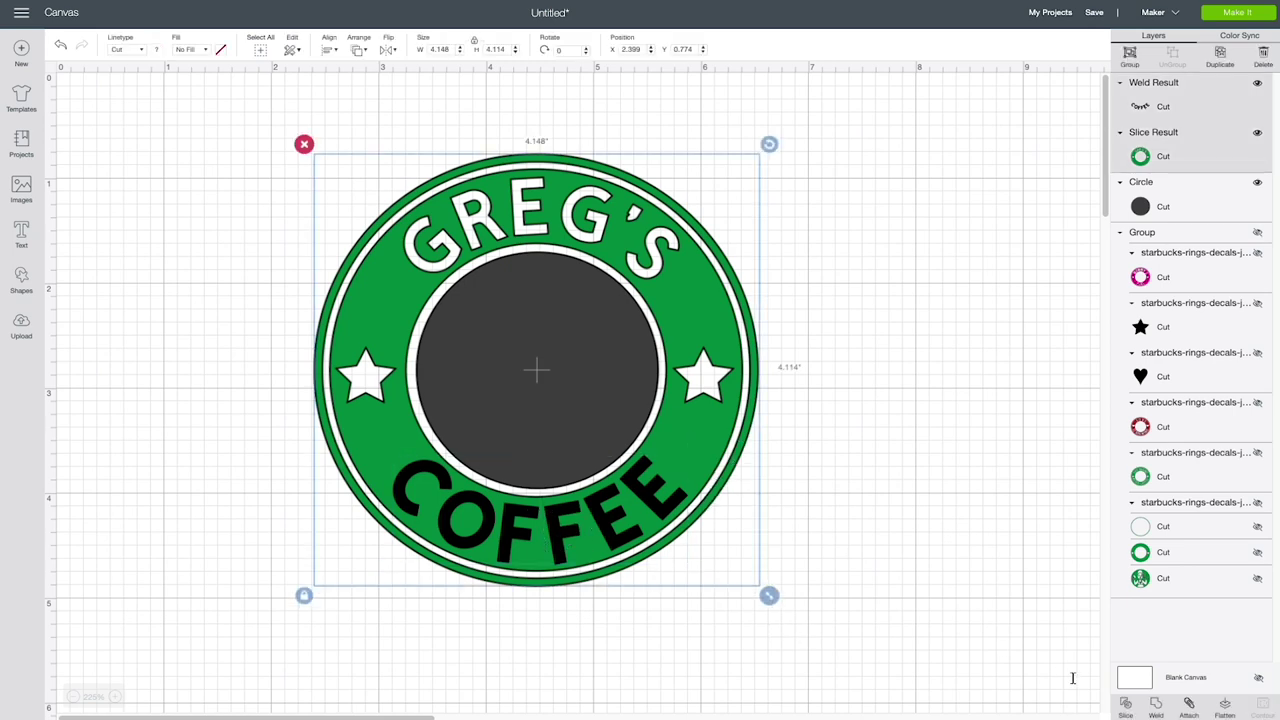
{"action": "left_click", "coordinate": [1127, 706]}
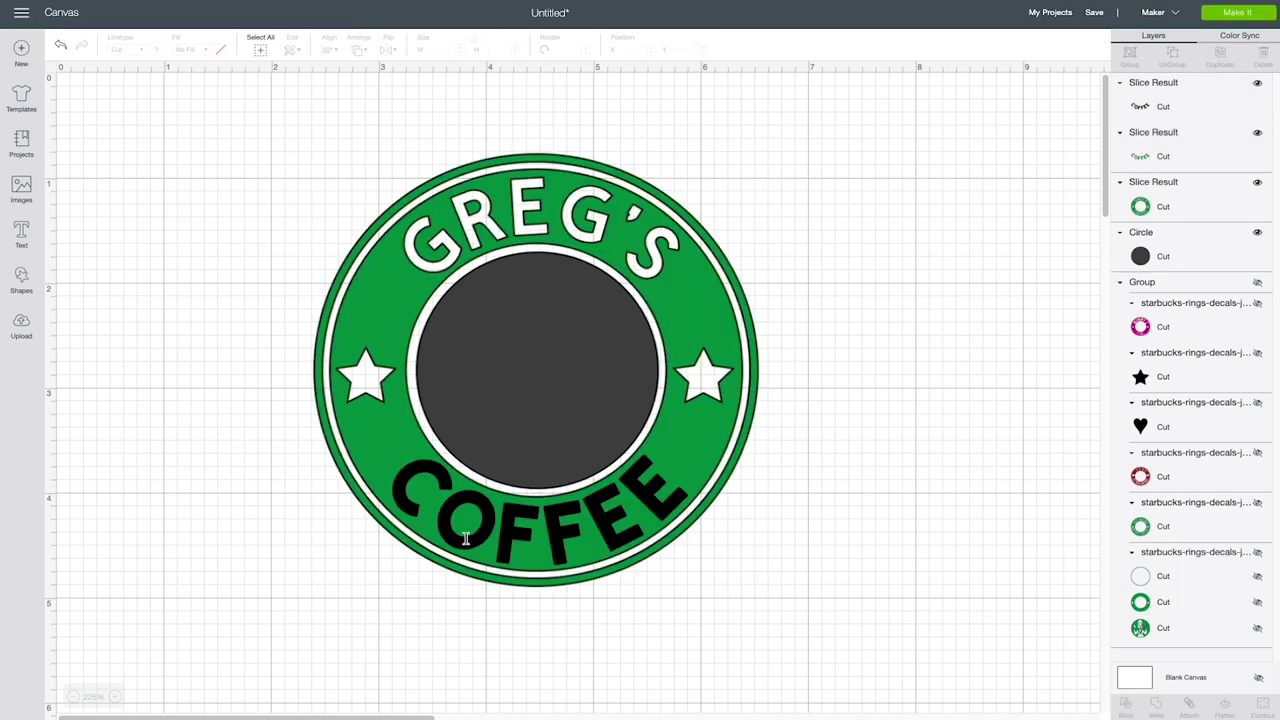
{"action": "left_click", "coordinate": [513, 527]}
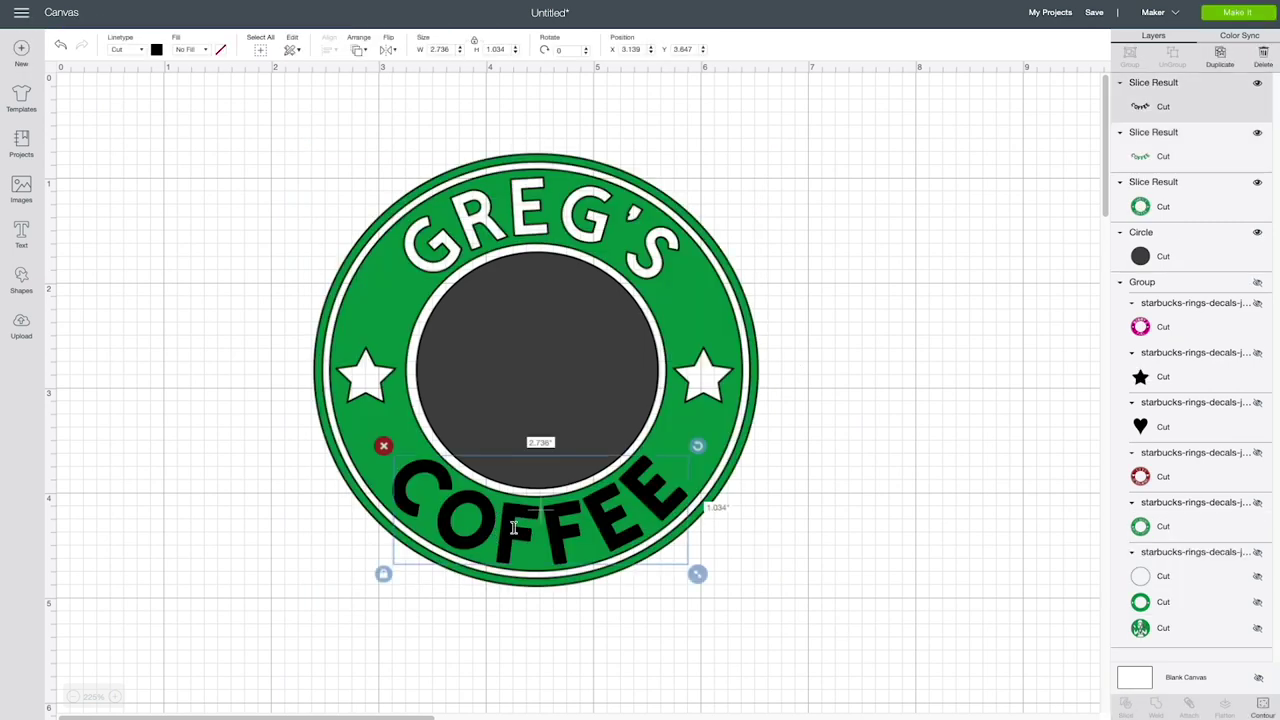
{"action": "key", "text": "Delete"}
{"action": "left_click", "coordinate": [513, 527]}
{"action": "key", "text": "Delete"}
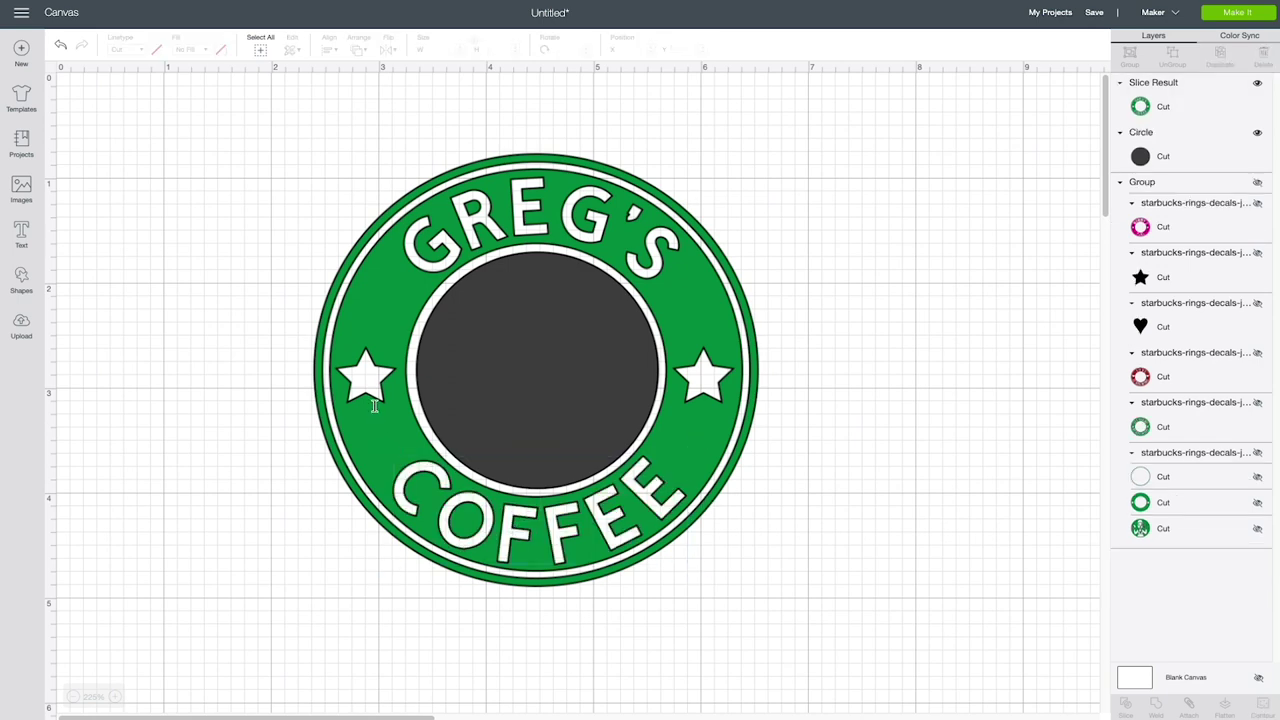
Step: Separate the green ring from the dark gray center circle and delete the circle
{"action": "left_click", "coordinate": [483, 386]}
{"action": "left_click_drag", "start_coordinate": [555, 208], "coordinate": [797, 255]}
{"action": "left_click_drag", "start_coordinate": [507, 410], "coordinate": [255, 343]}
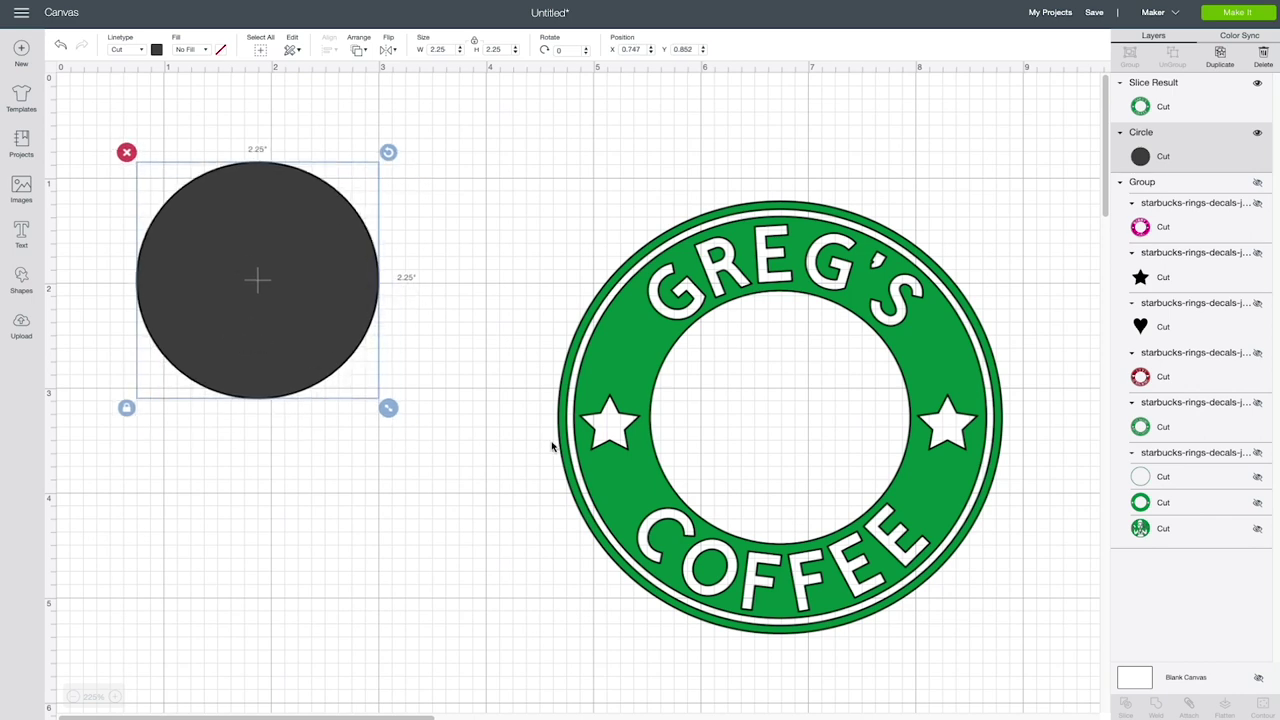
{"action": "key", "text": "Delete"}
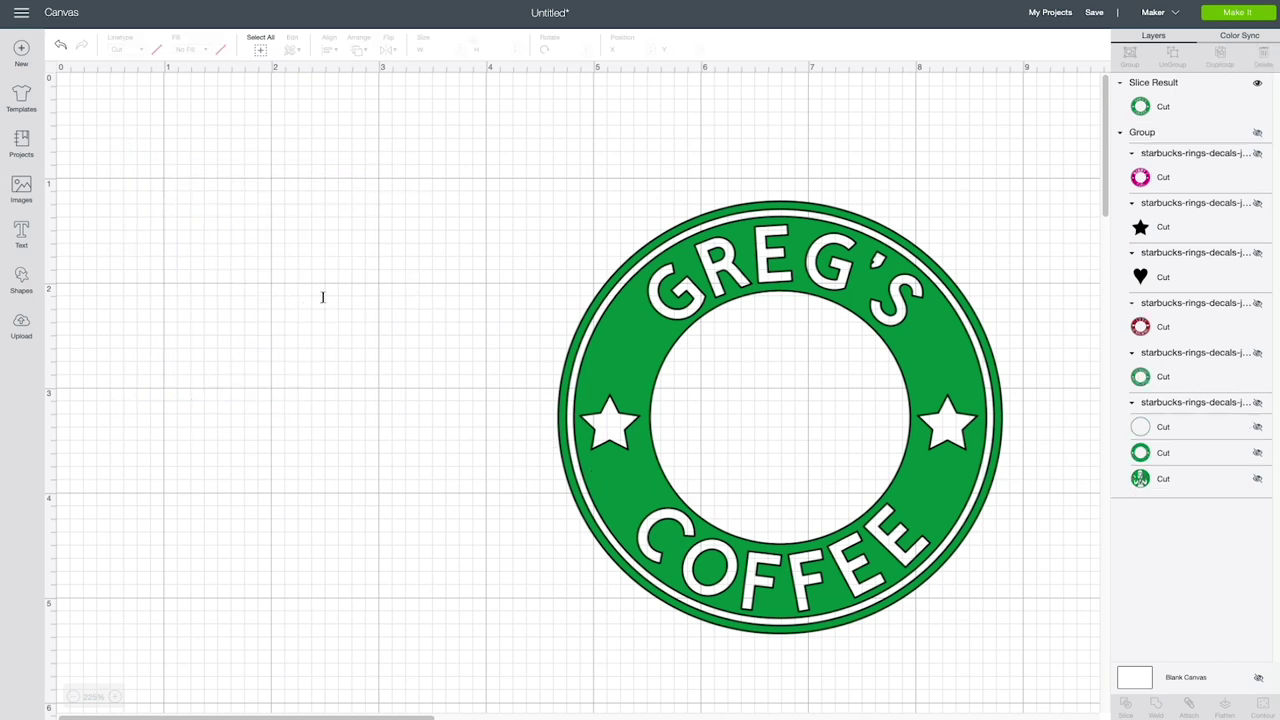
Step: Move the finished ring to about X 1.2, Y 0.8 on the canvas and open its color choices
{"action": "left_click_drag", "start_coordinate": [610, 352], "coordinate": [243, 312]}
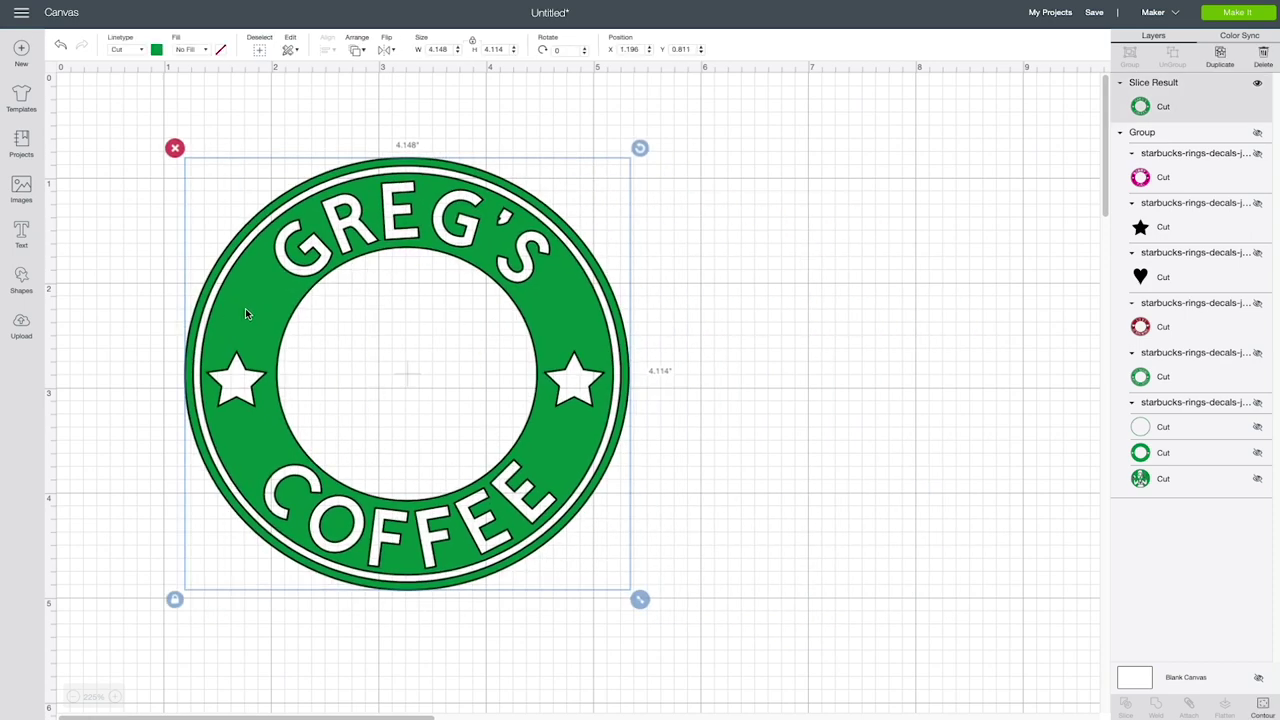
{"action": "left_click", "coordinate": [156, 49]}
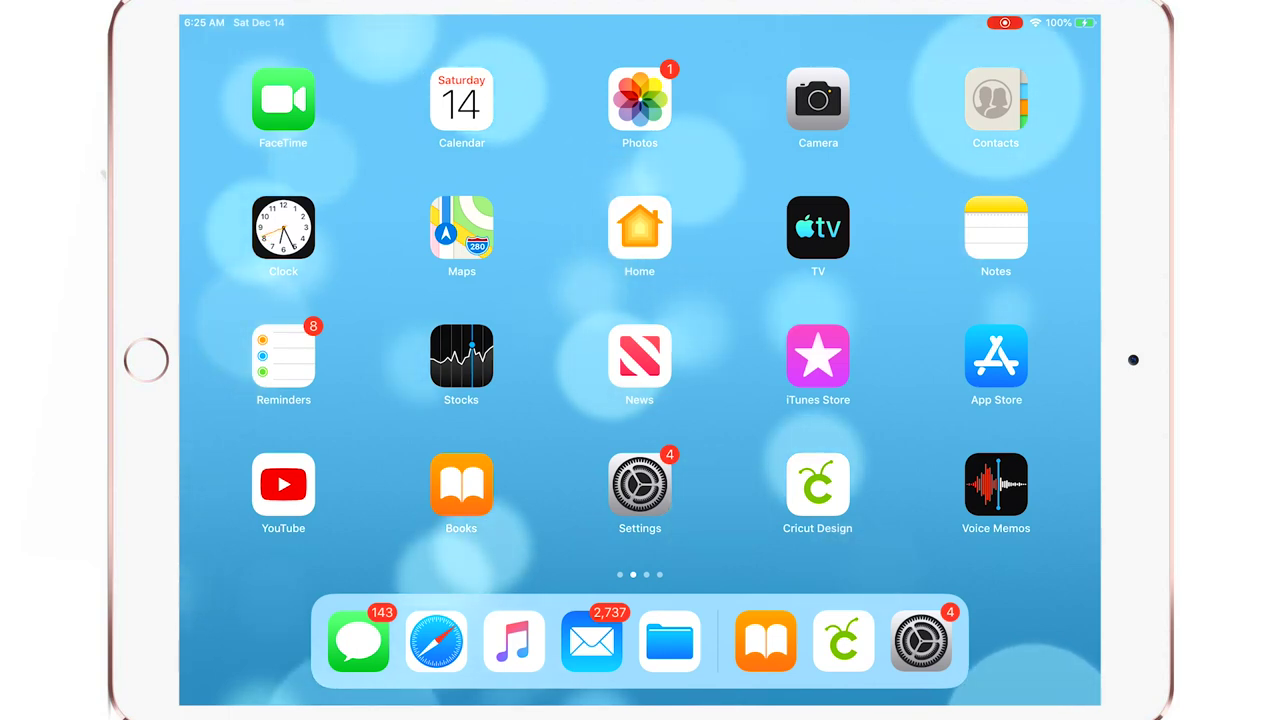
Step: Switch to the Cricut Design app on the iPad and add the possessive first name in capitals as text on the red ring's canvas
{"action": "left_click", "coordinate": [817, 484]}
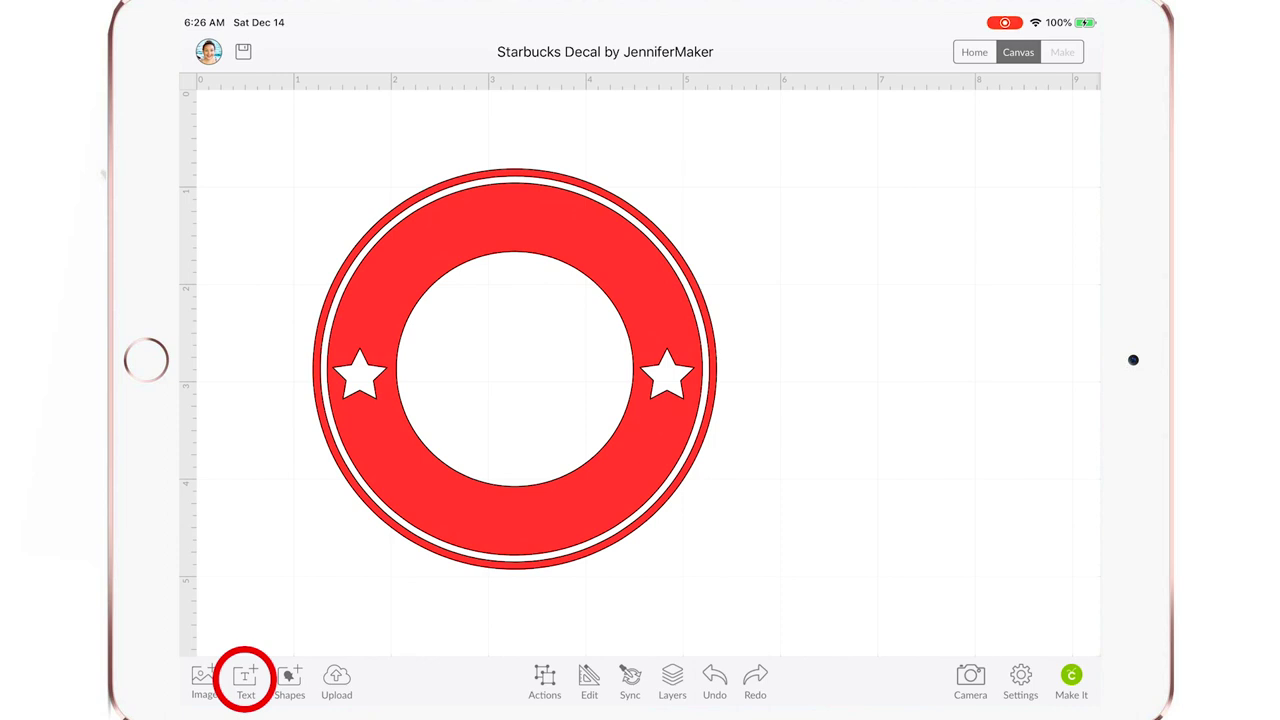
{"action": "left_click", "coordinate": [245, 680]}
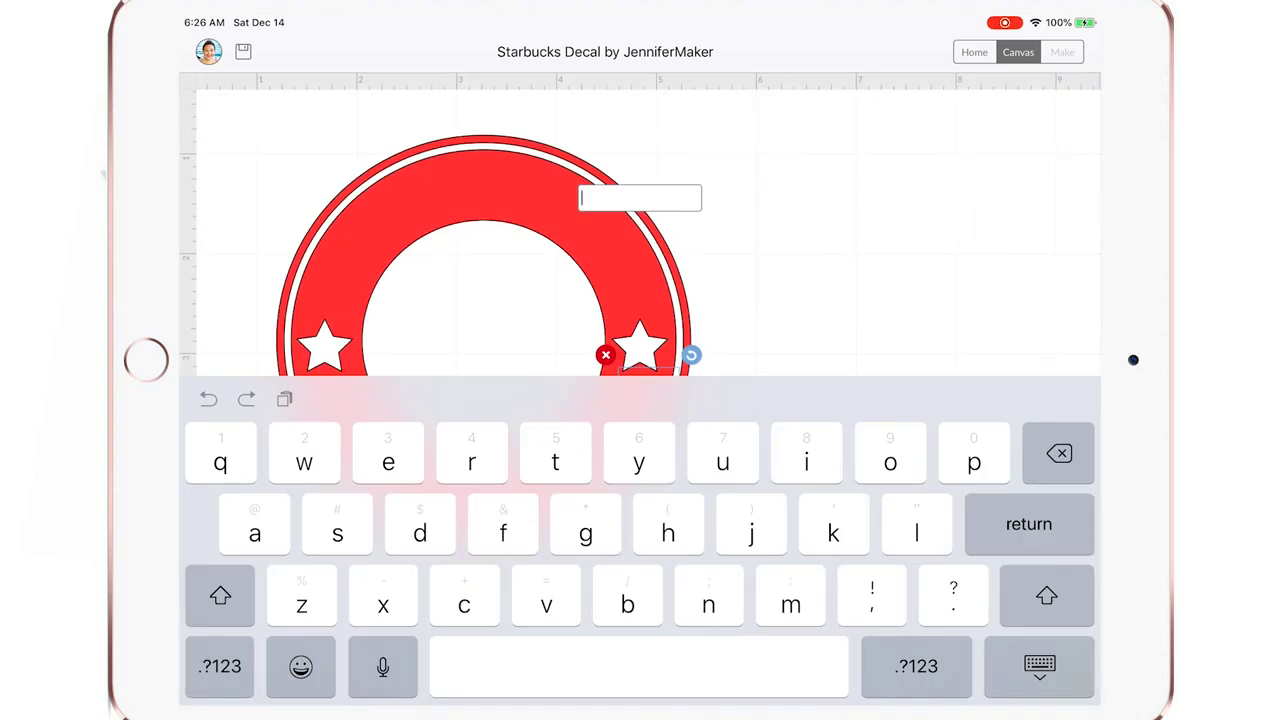
{"action": "type", "text": "GREG"}
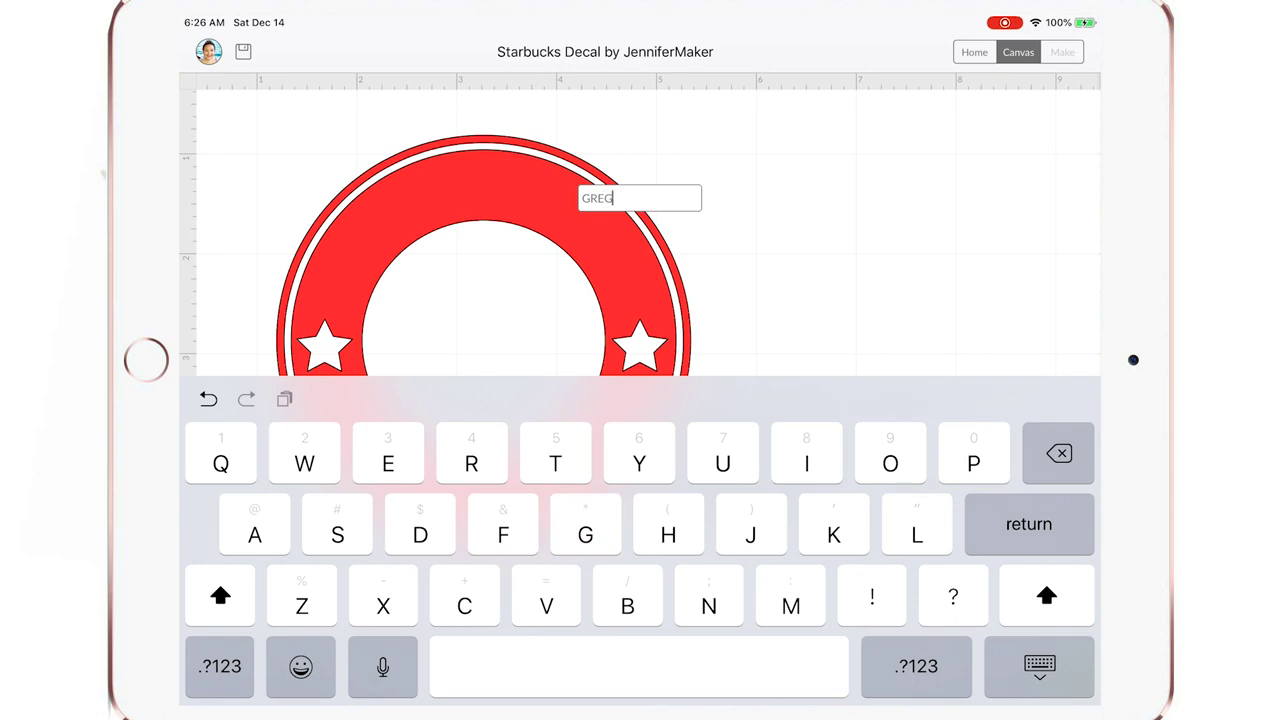
{"action": "key", "text": "Caps_Lock"}
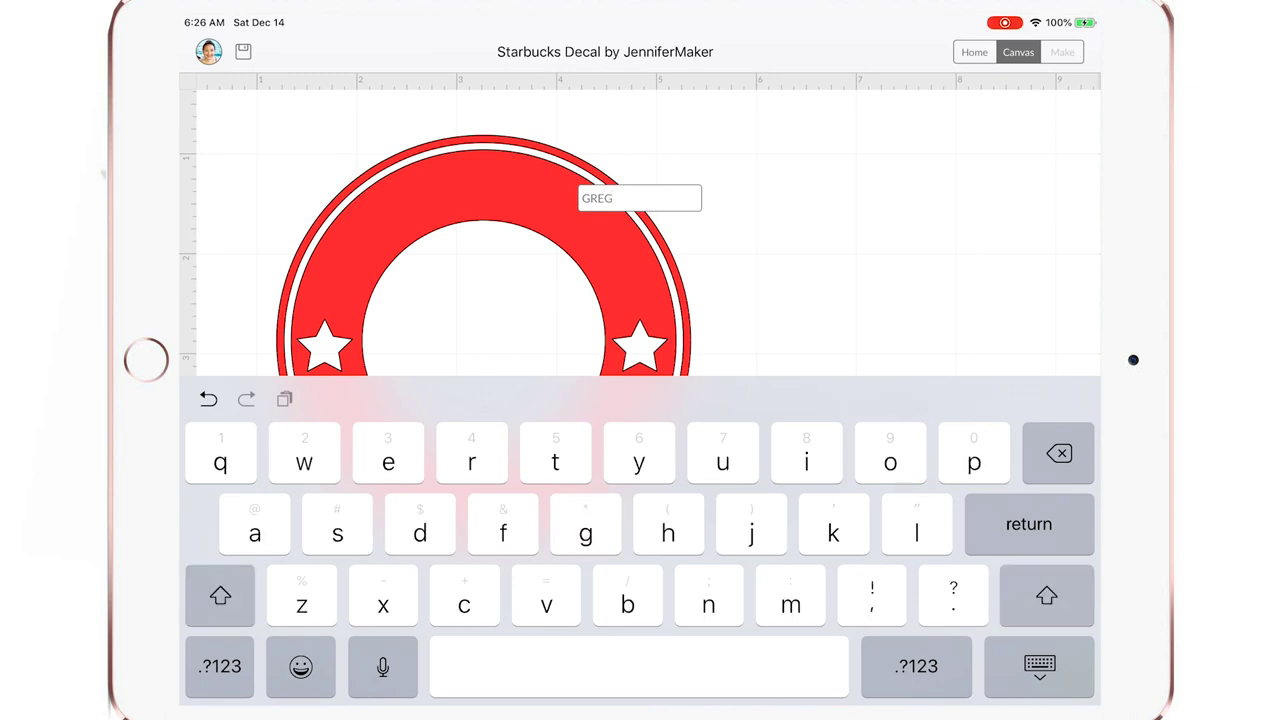
{"action": "left_click", "coordinate": [916, 666]}
{"action": "left_click", "coordinate": [978, 666]}
{"action": "type", "text": "S"}
{"action": "left_click", "coordinate": [1039, 666]}
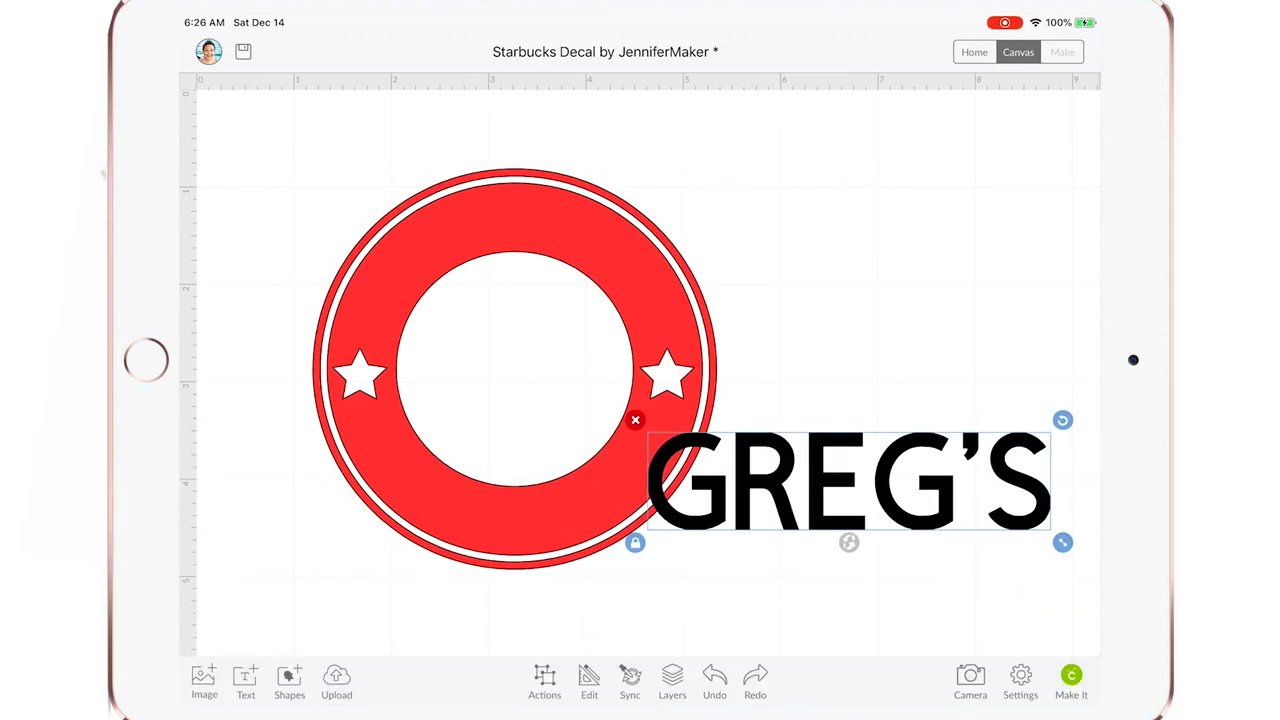
Step: Place the name text over the red ring's upper band and set its style to Bold
{"action": "left_click_drag", "start_coordinate": [849, 480], "coordinate": [515, 217]}
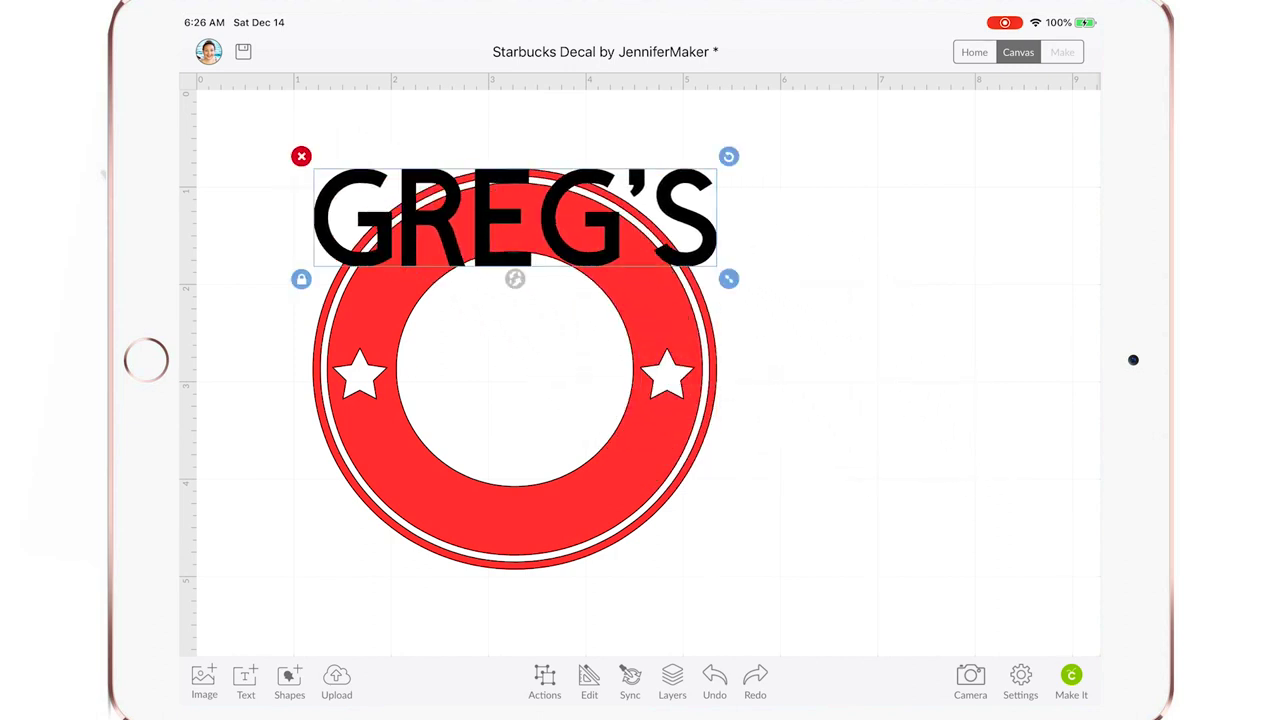
{"action": "left_click", "coordinate": [589, 680]}
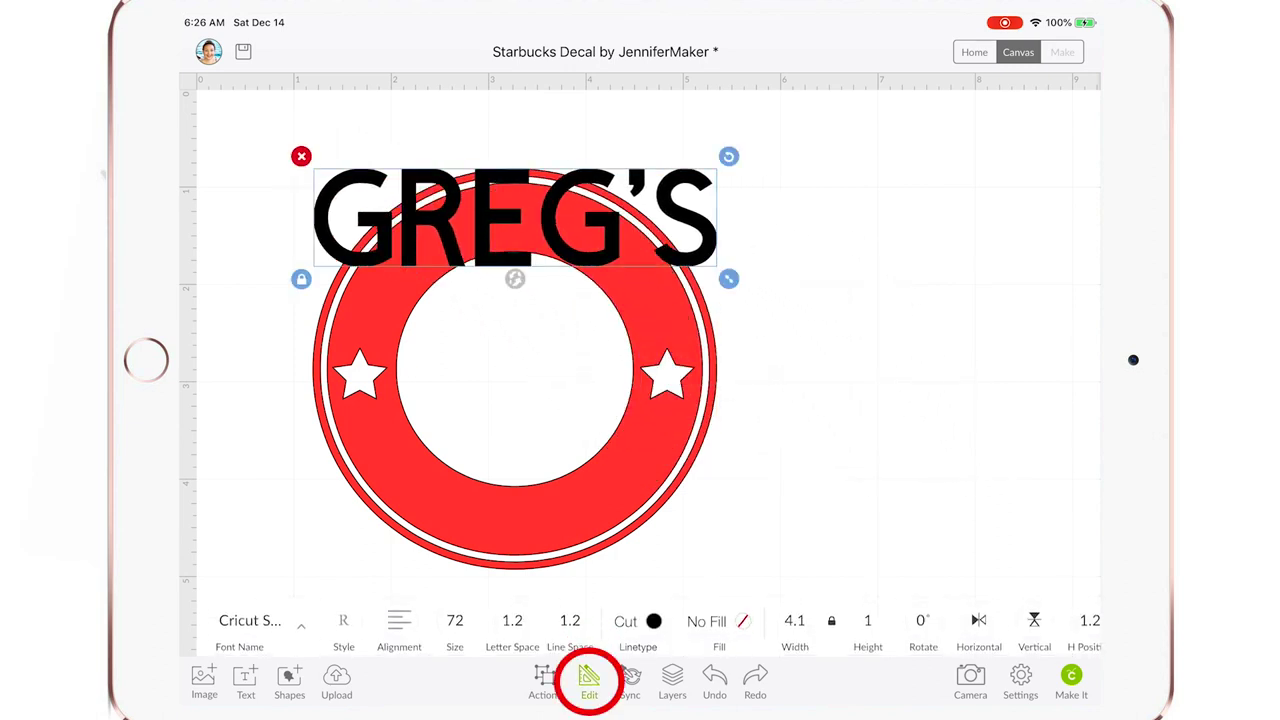
{"action": "left_click", "coordinate": [343, 625]}
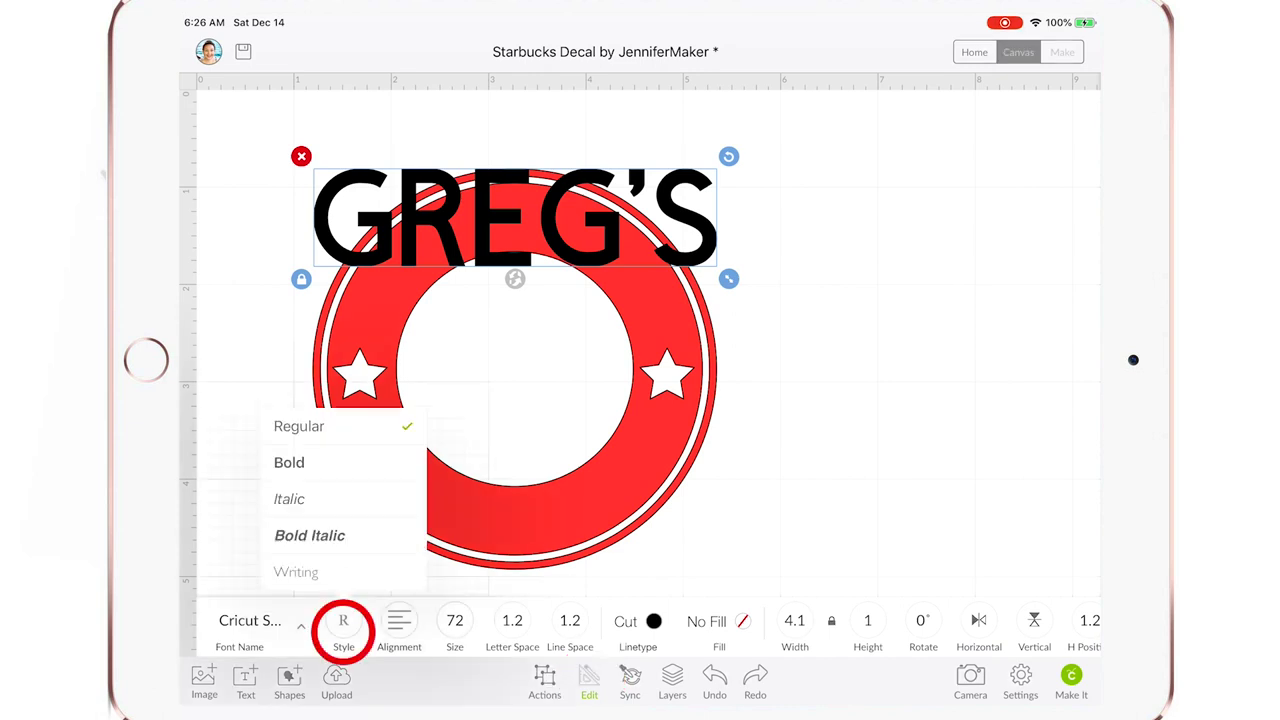
{"action": "left_click", "coordinate": [289, 462]}
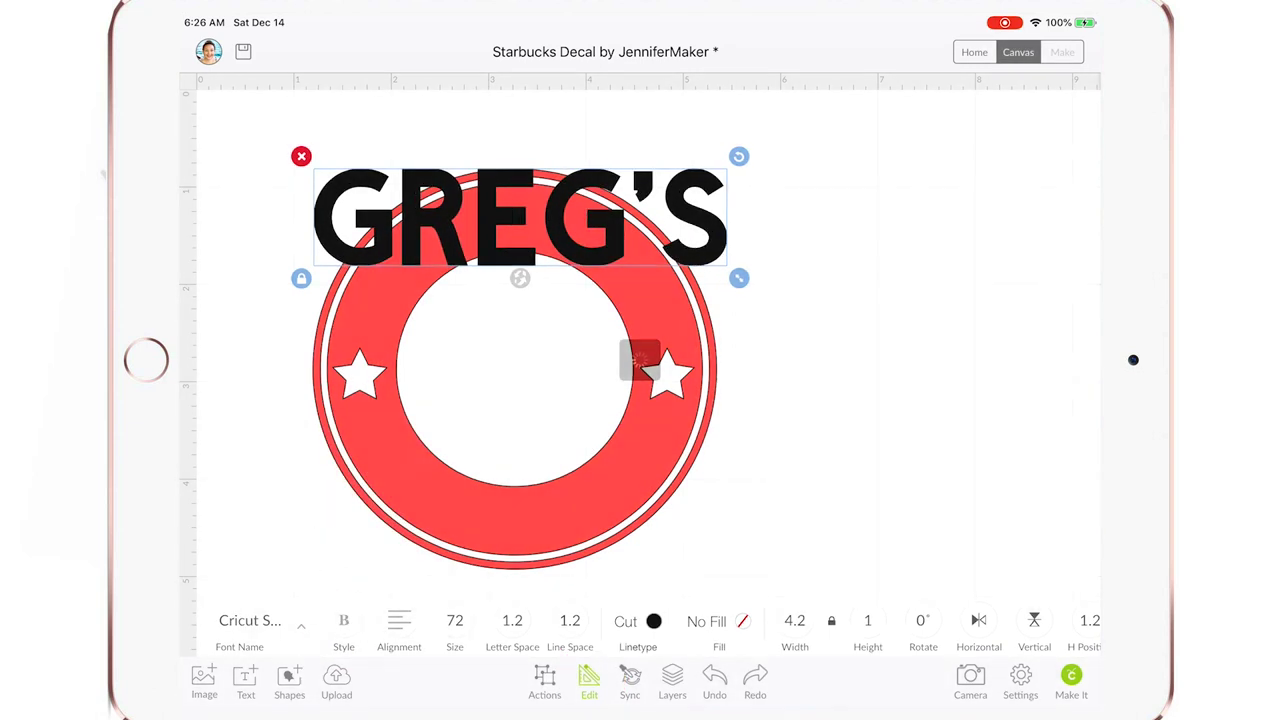